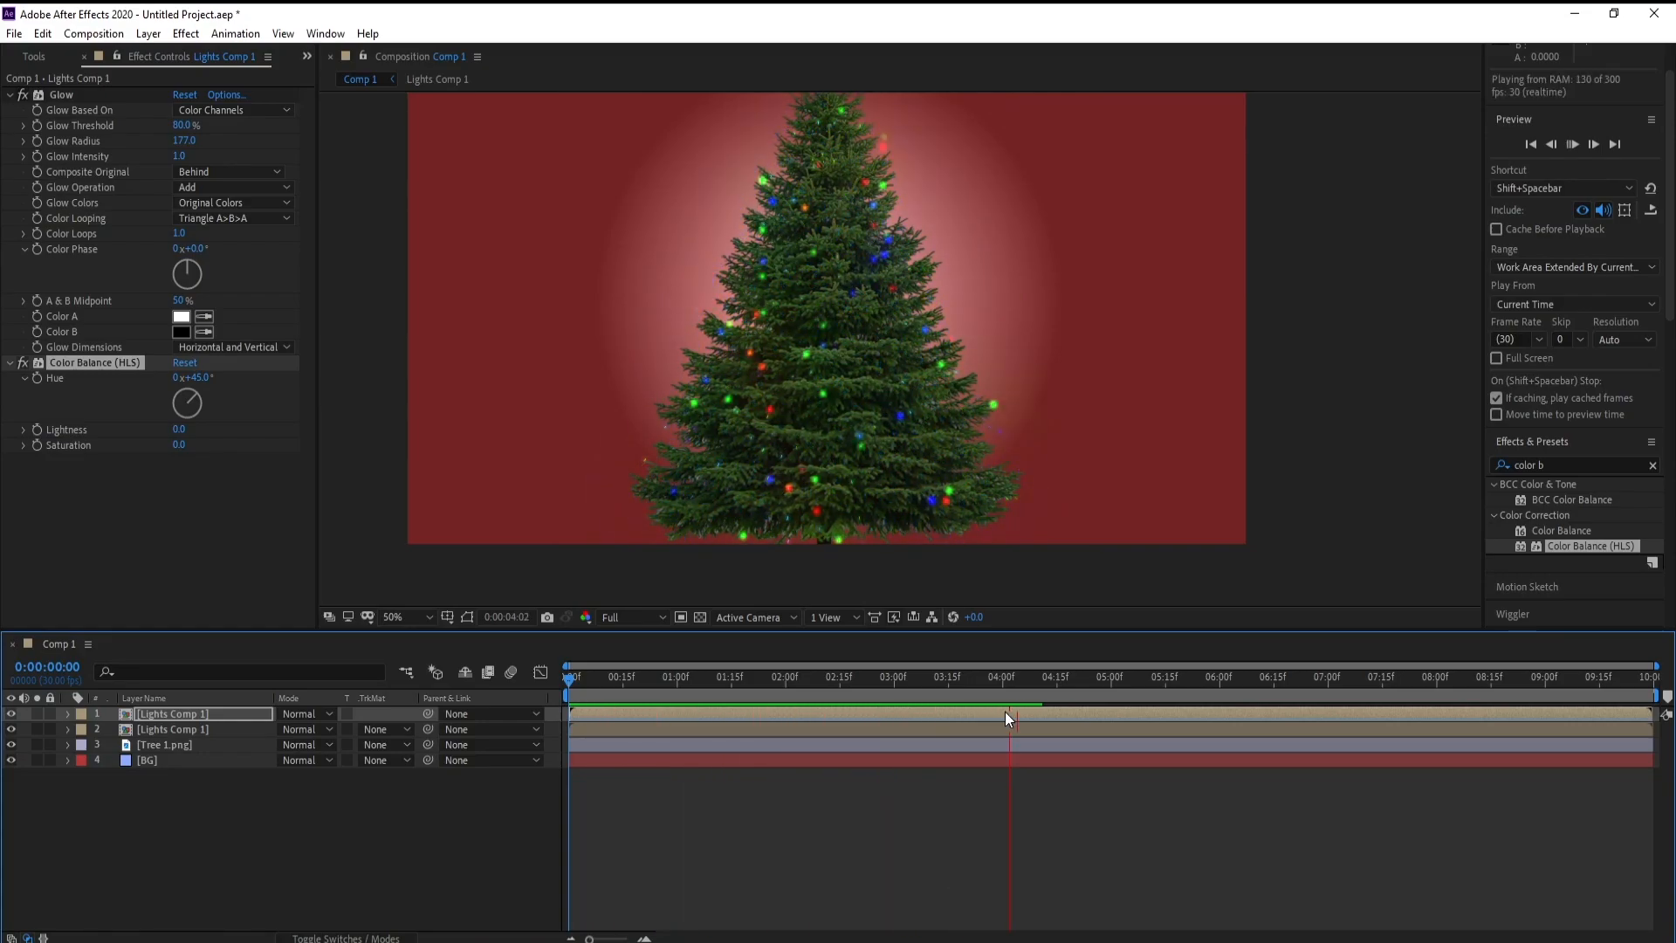
left_click_drag(1037, 683, 936, 678)
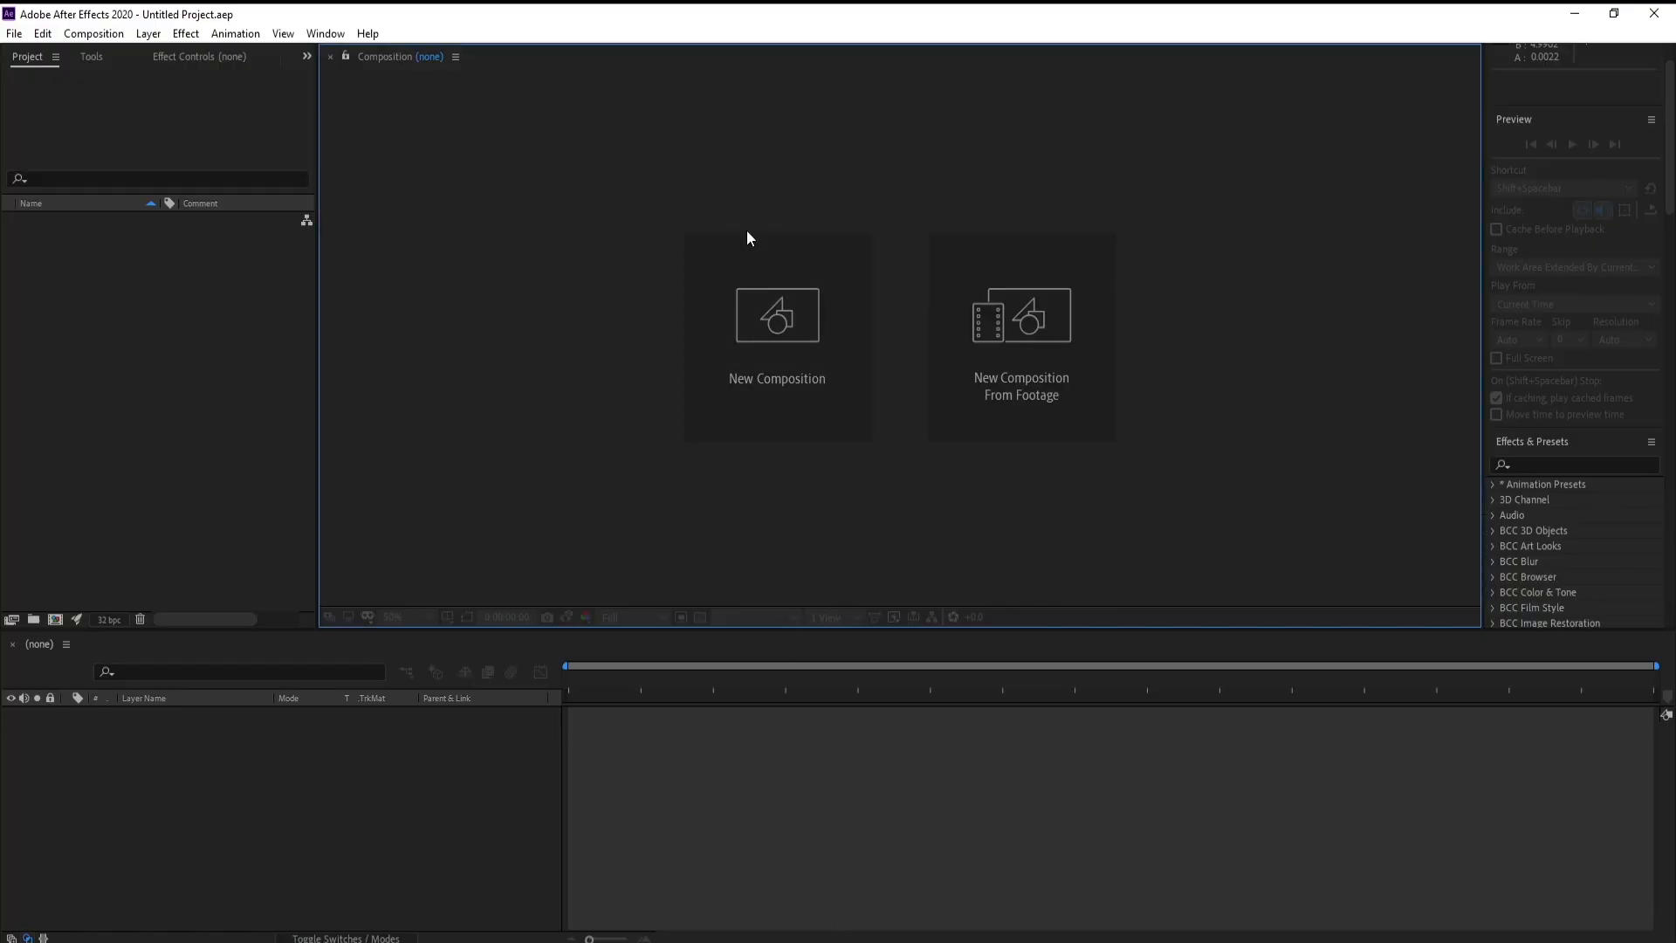
Create a new 1920 x 1080 px composition named Comp 1 at 30 fps, lasting 10 seconds
left_click(744, 407)
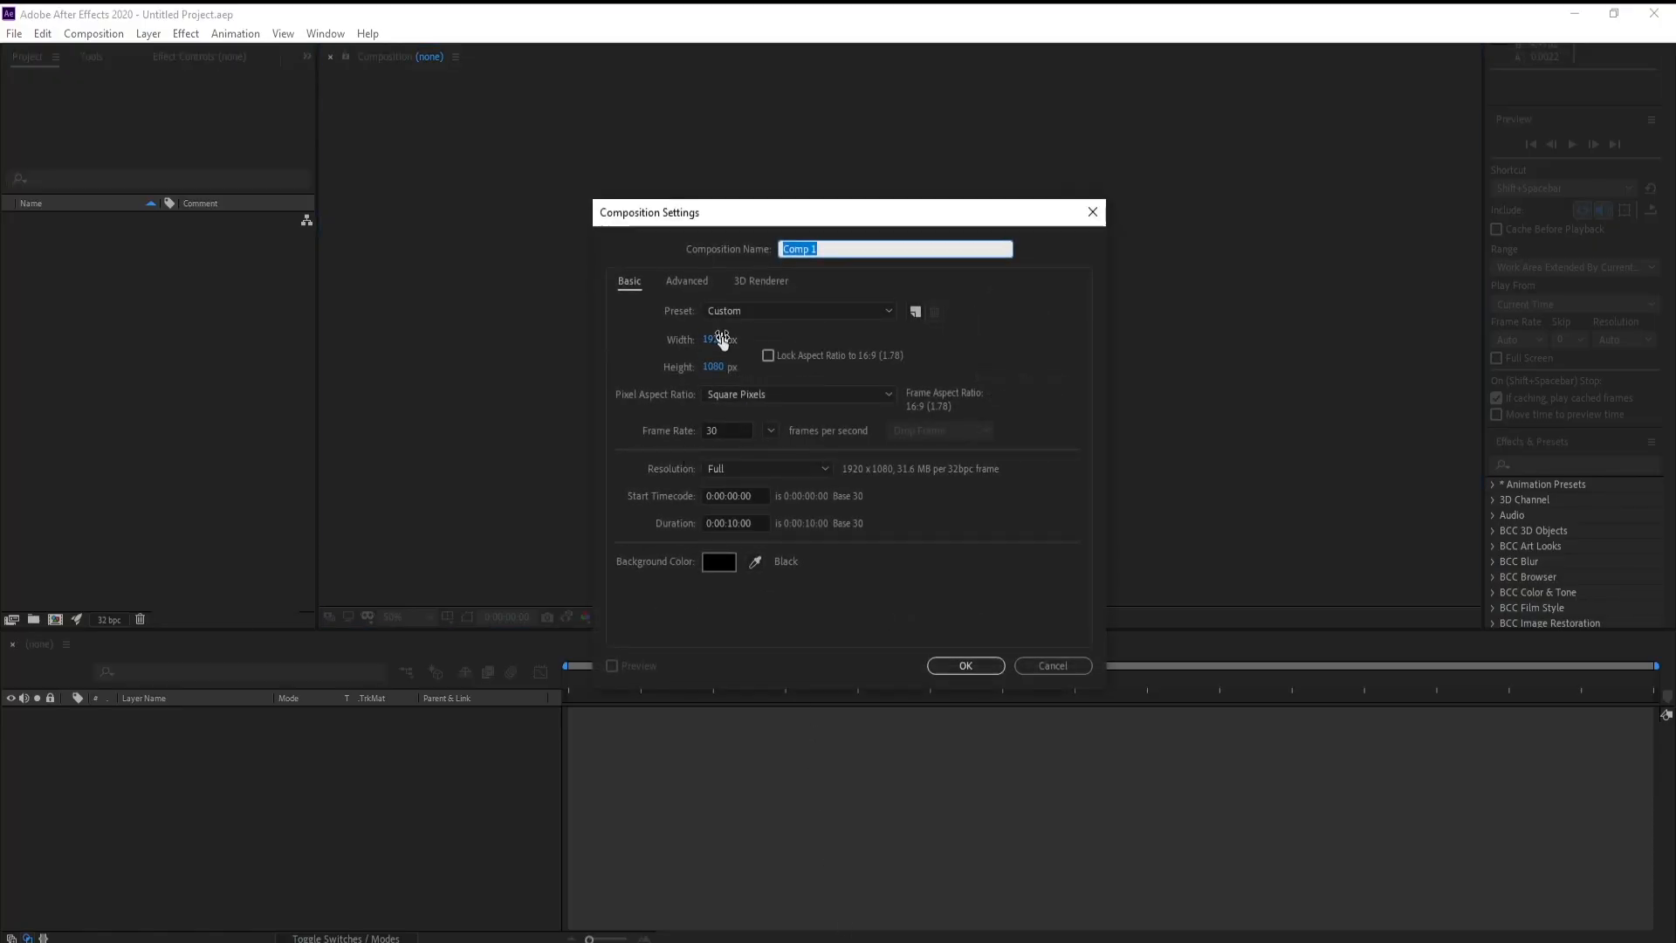
left_click(729, 431)
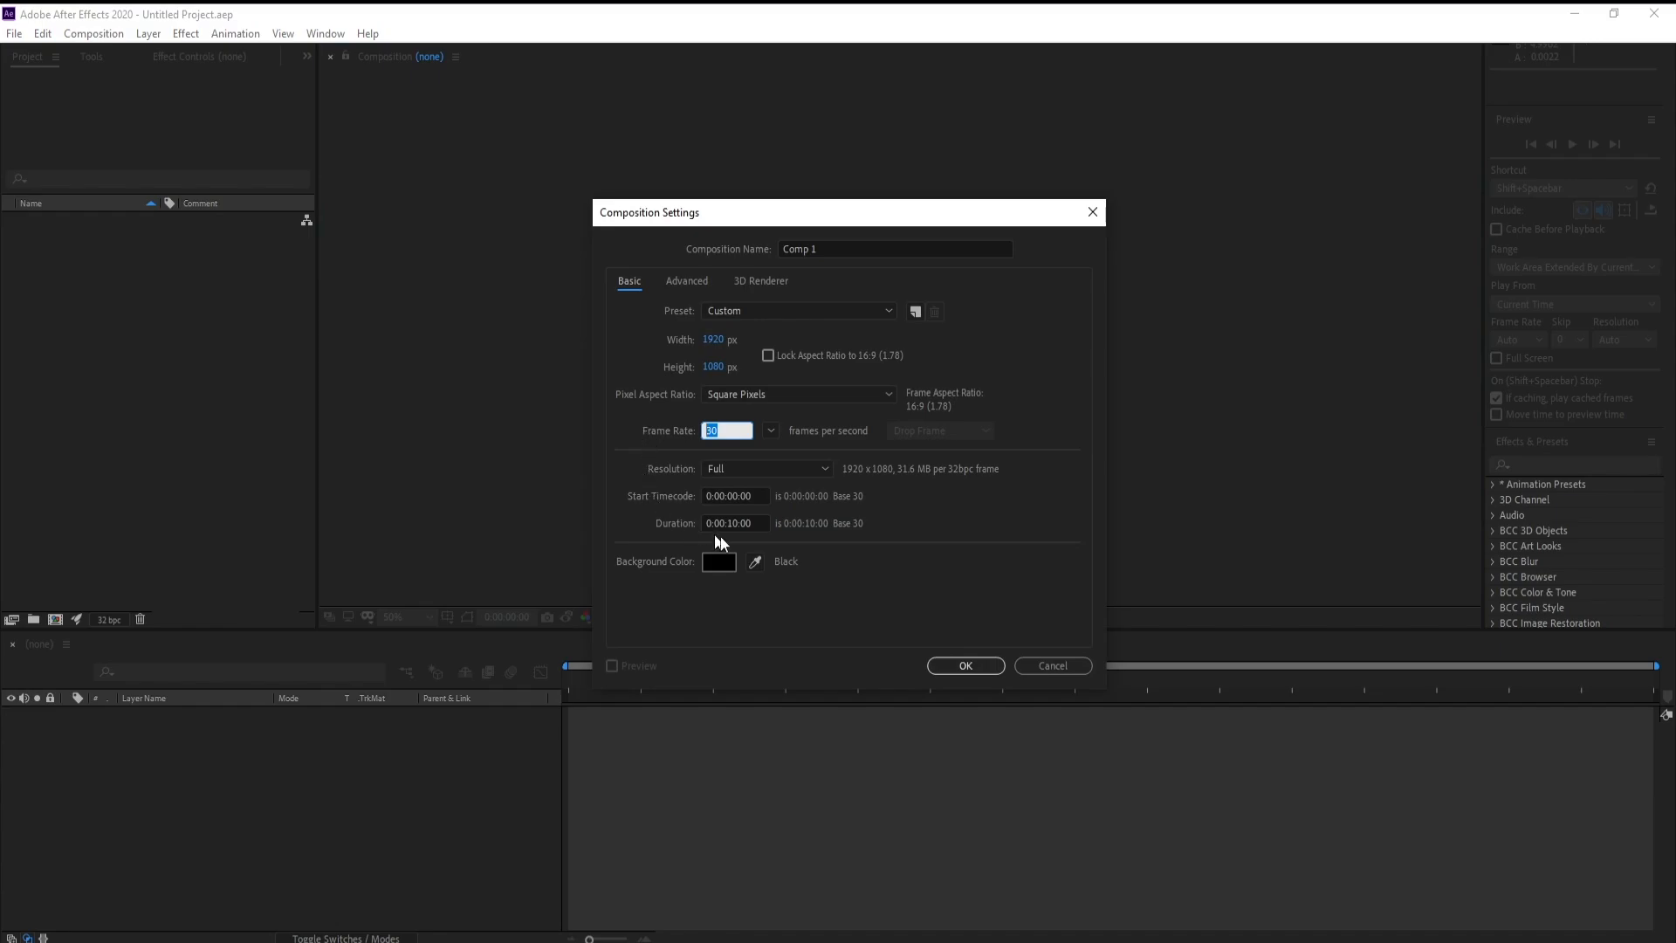
left_click(969, 665)
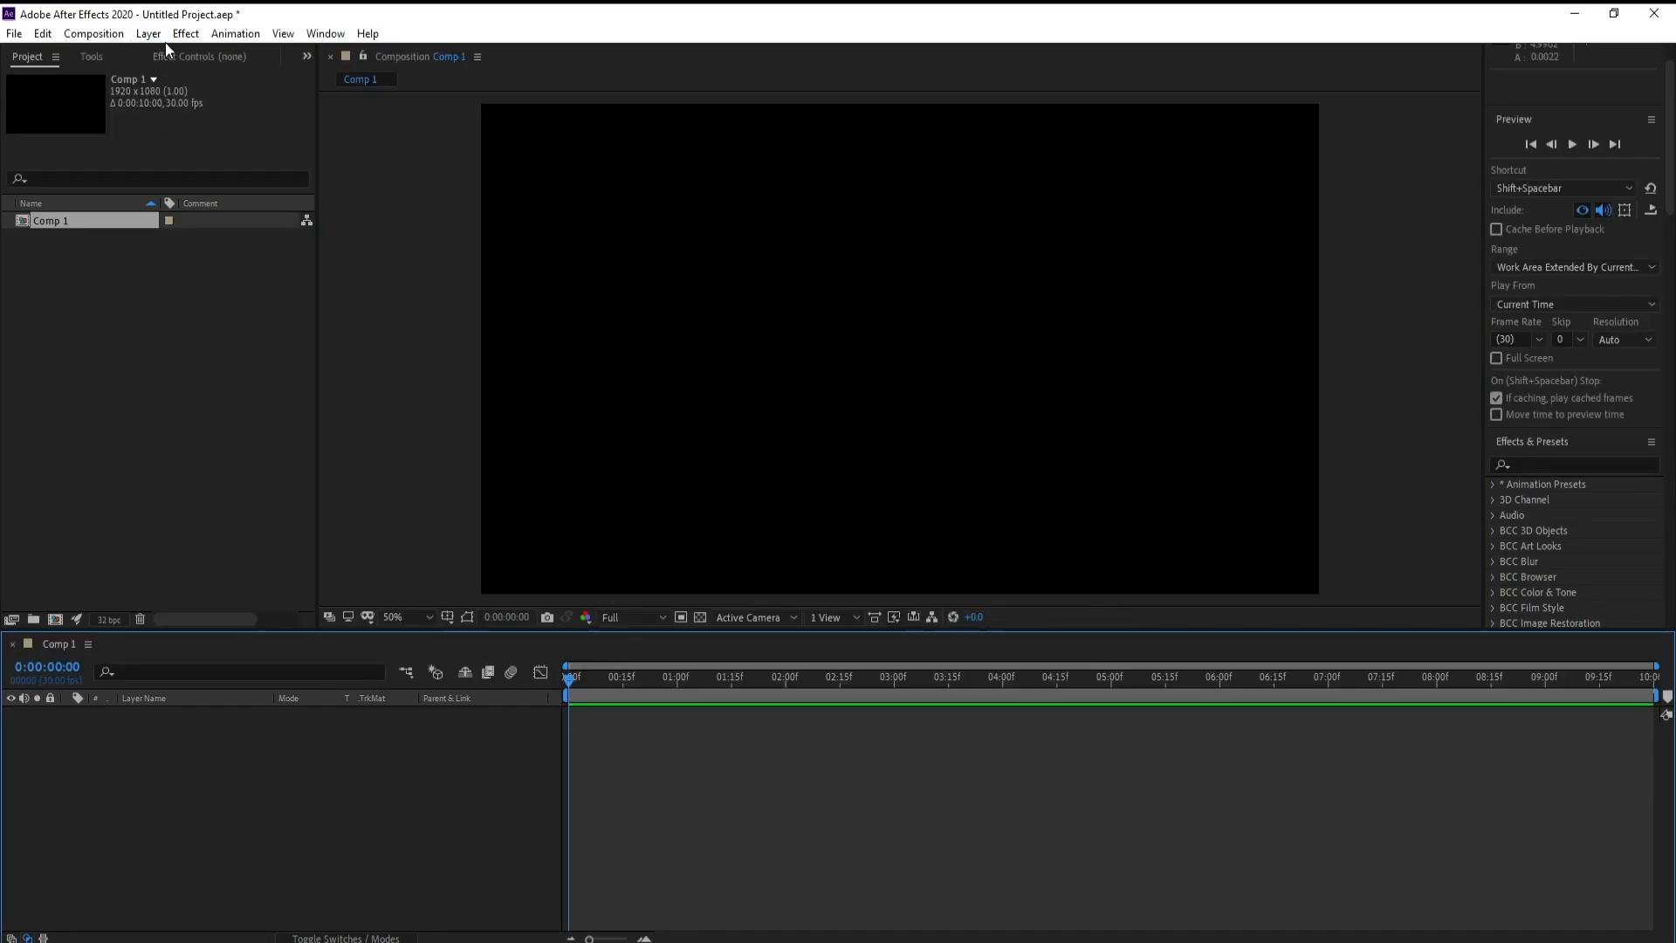
Add a composition-sized solid layer named BG
left_click(155, 36)
mouse_move(171, 56)
left_click(425, 75)
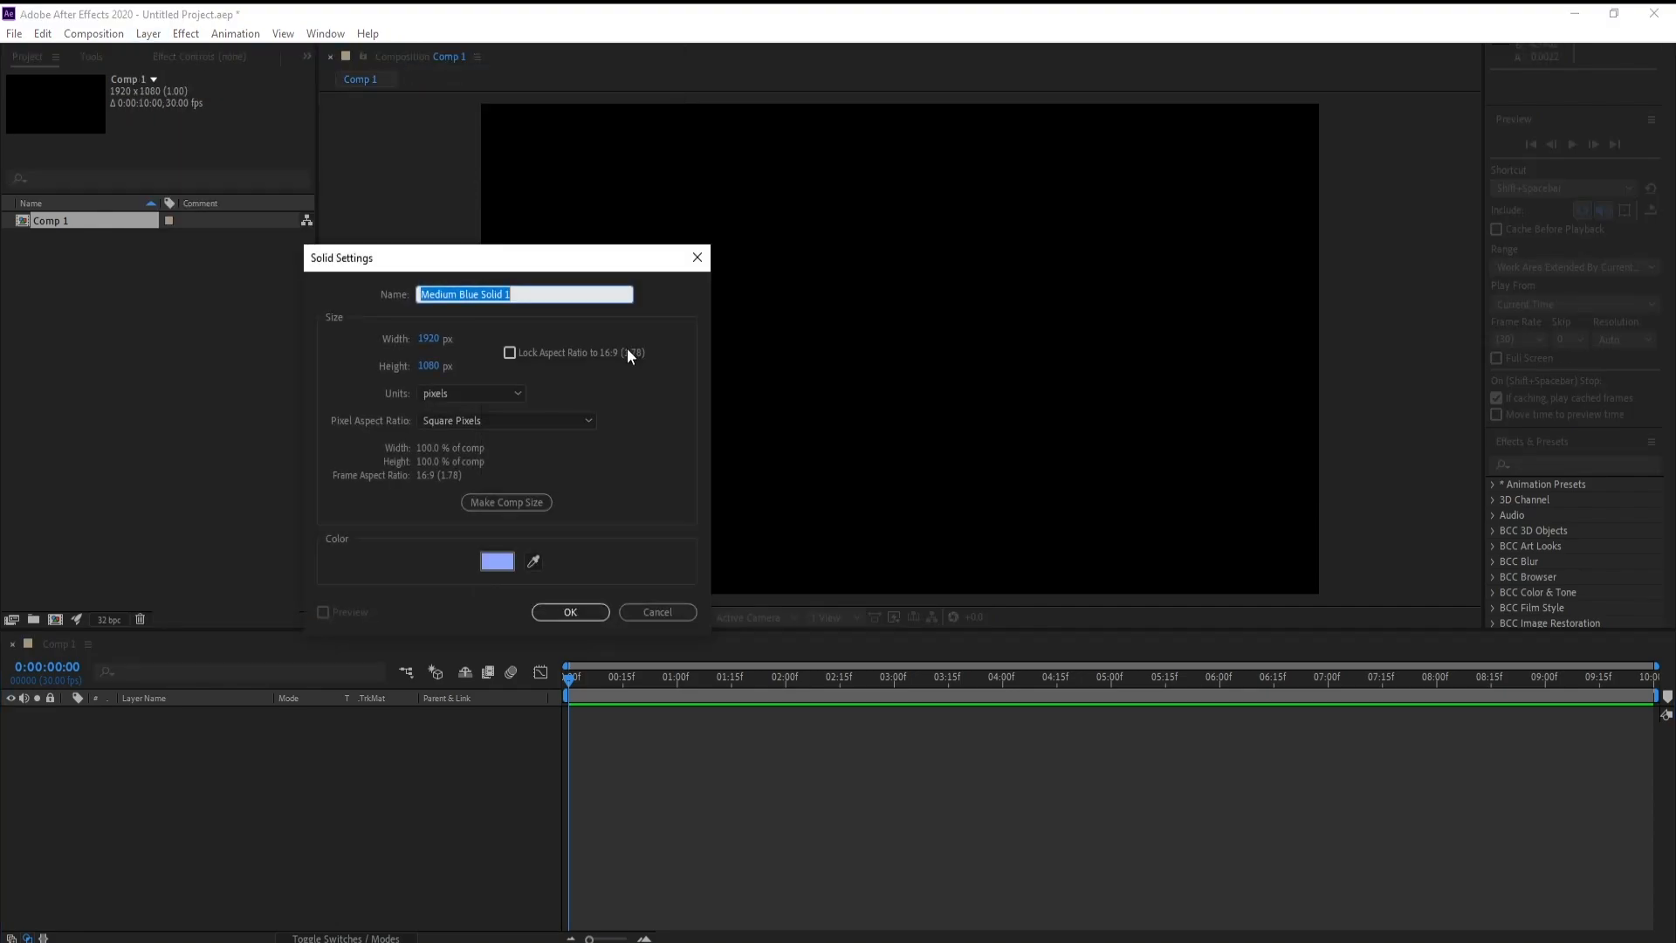
type("BG")
key("Return")
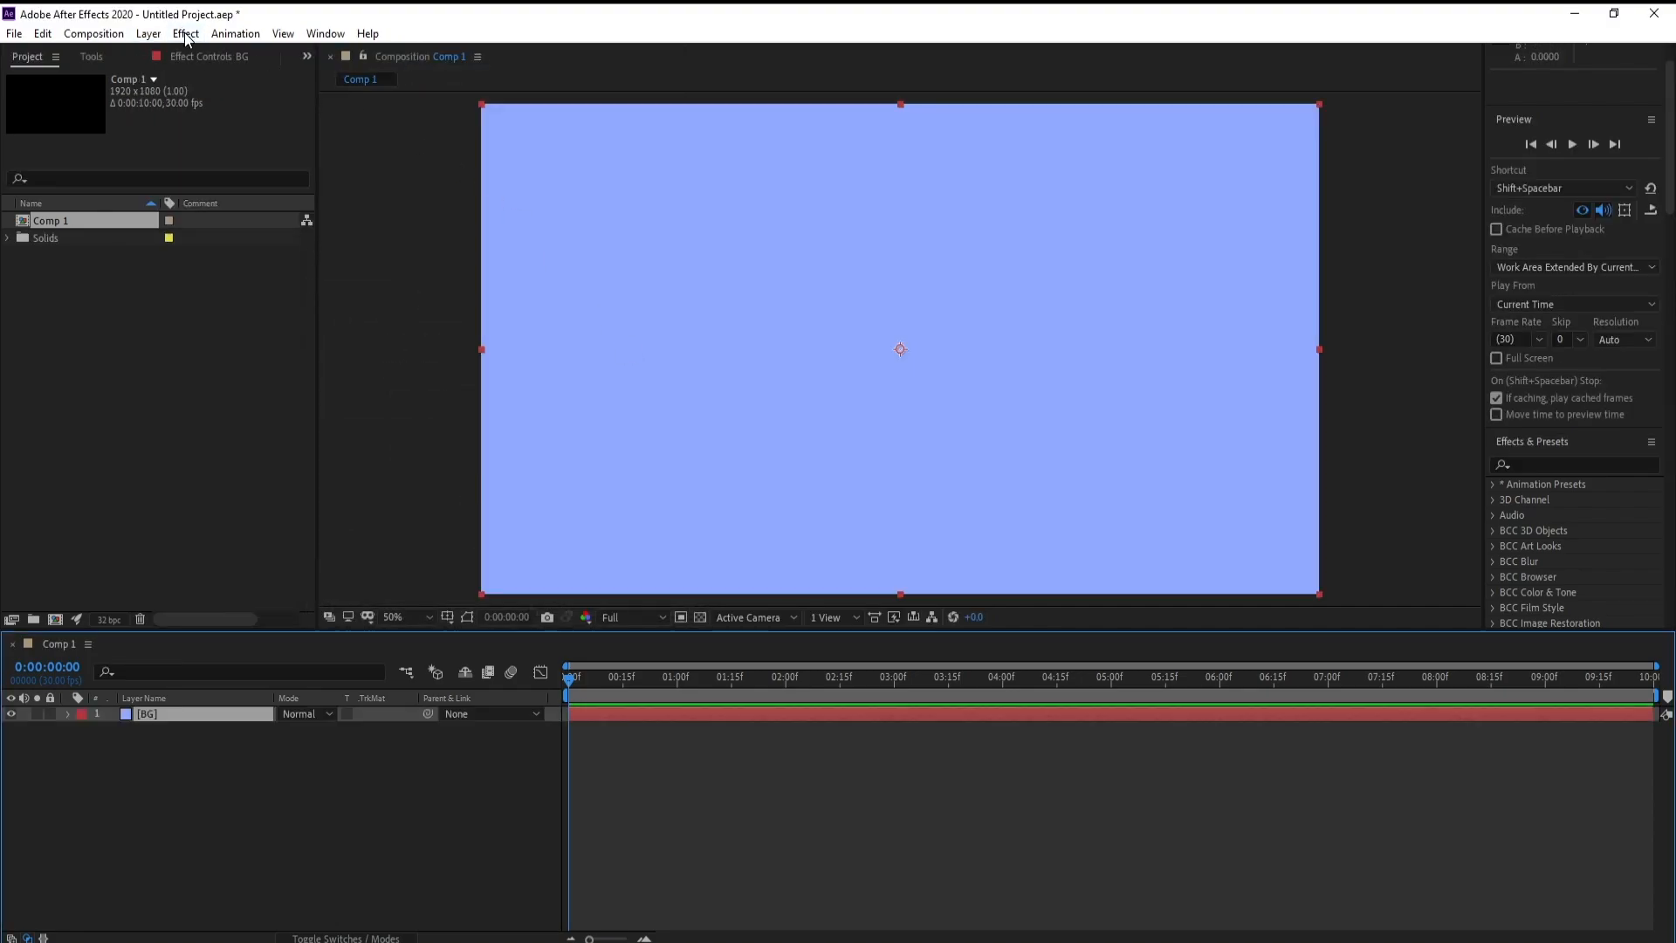
Apply the Gradient Ramp effect to the BG layer
left_click(186, 33)
mouse_move(312, 594)
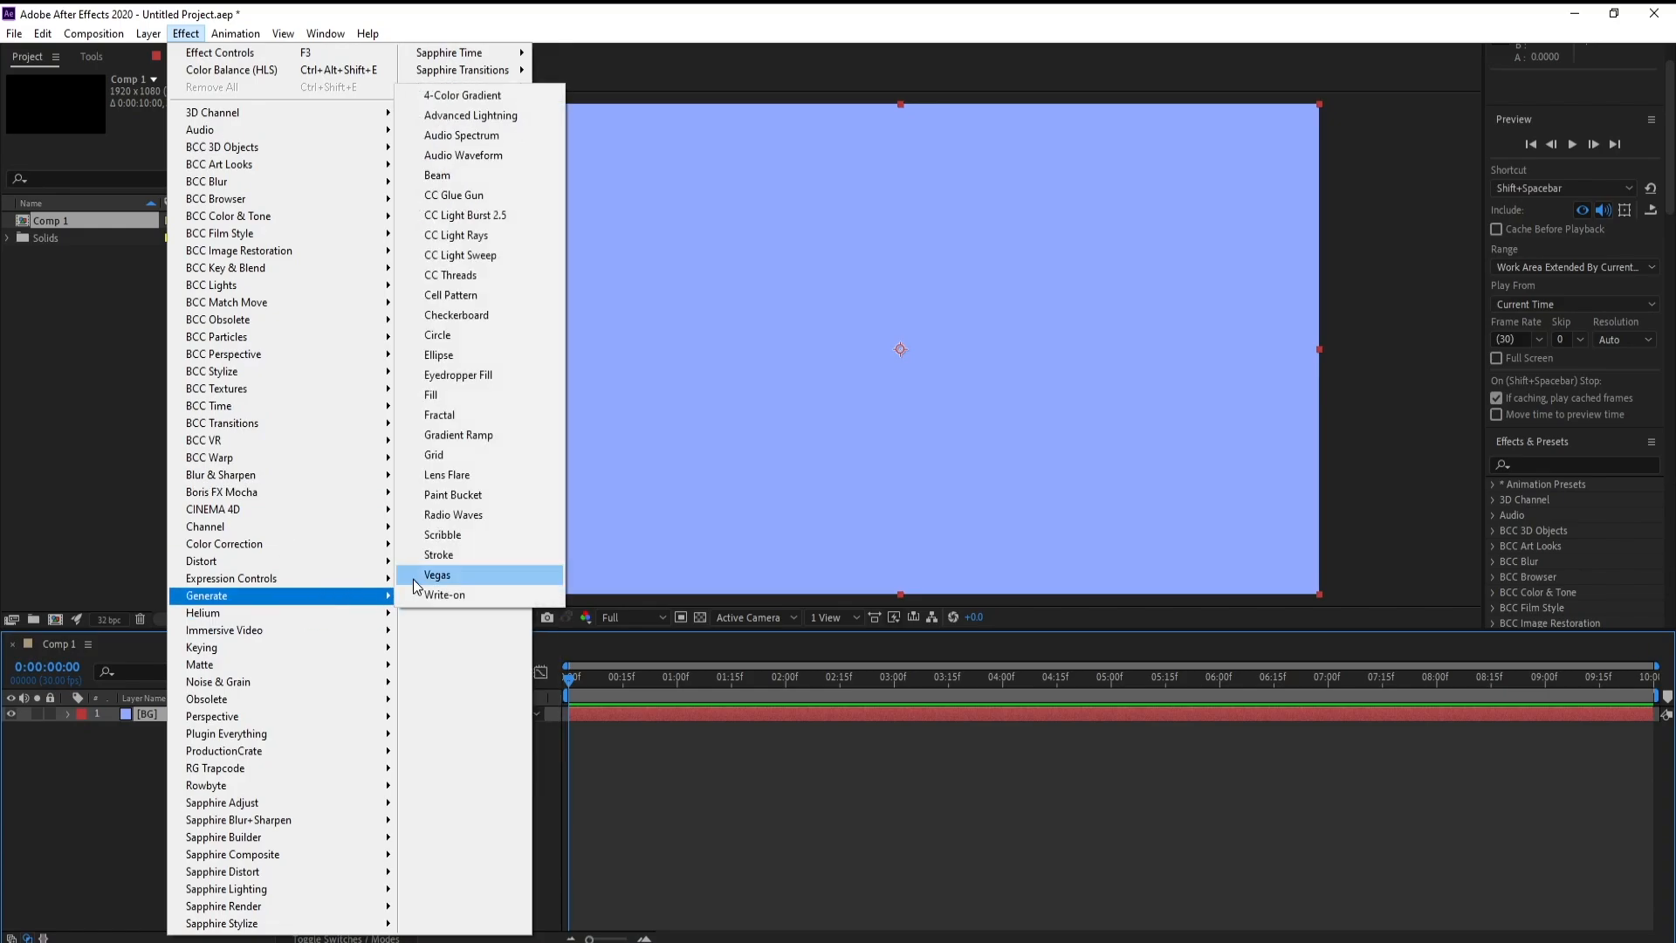
left_click(468, 435)
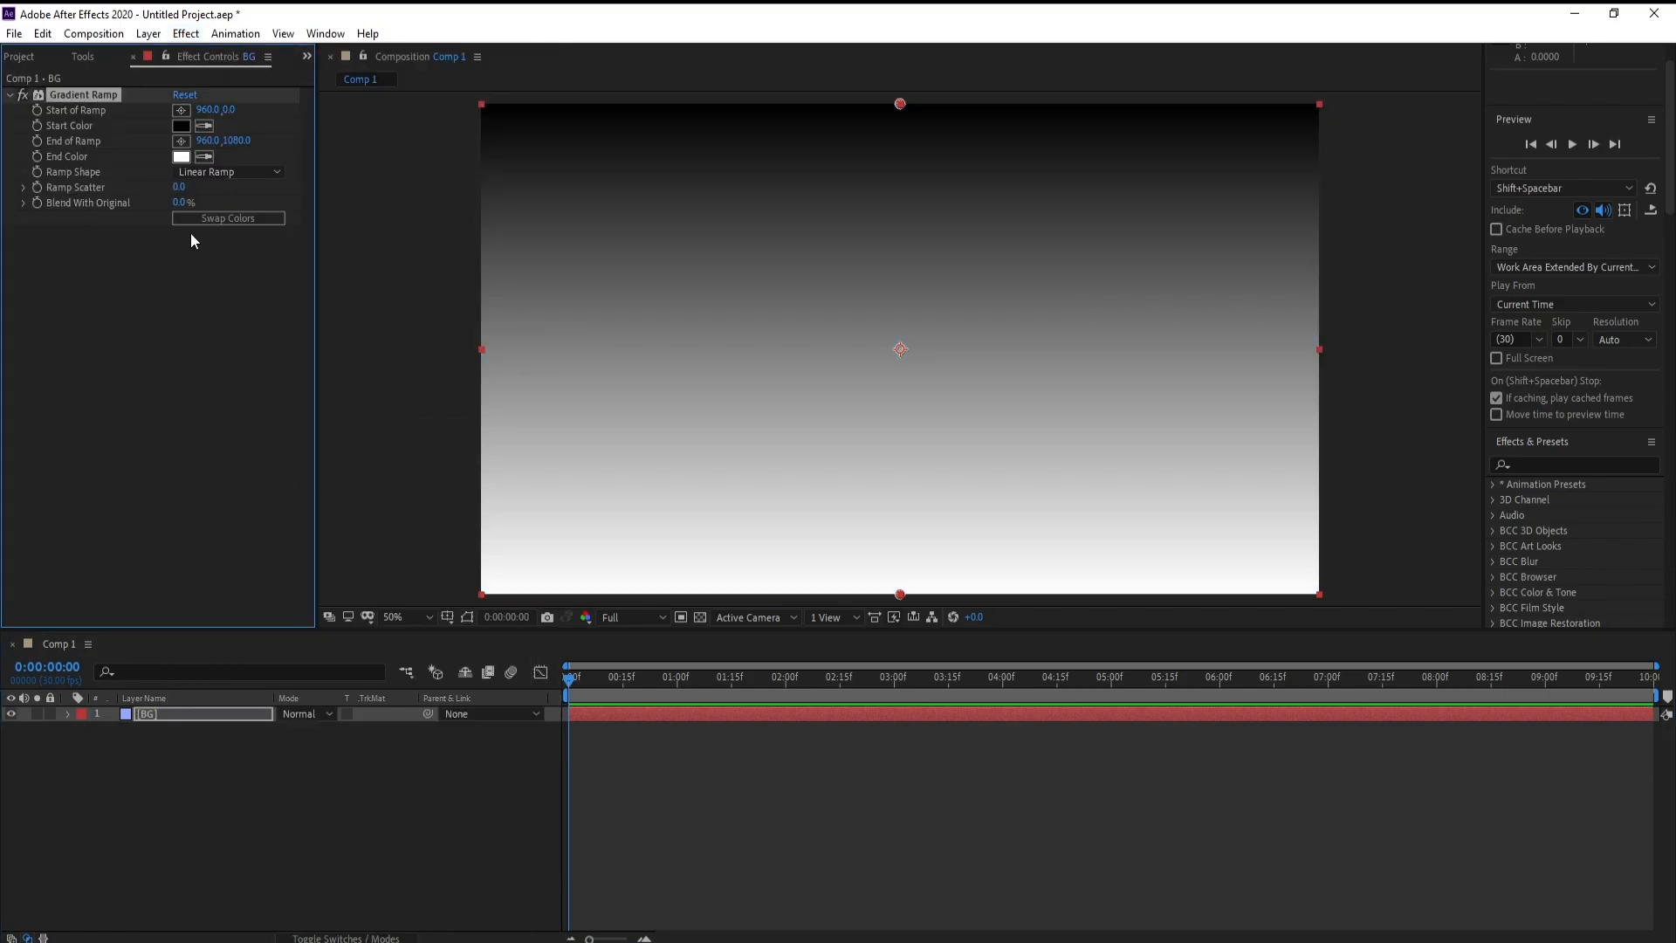
Change the ramp shape to Radial Ramp and move the start of the ramp to the frame's centre, about 964, 544
left_click(220, 172)
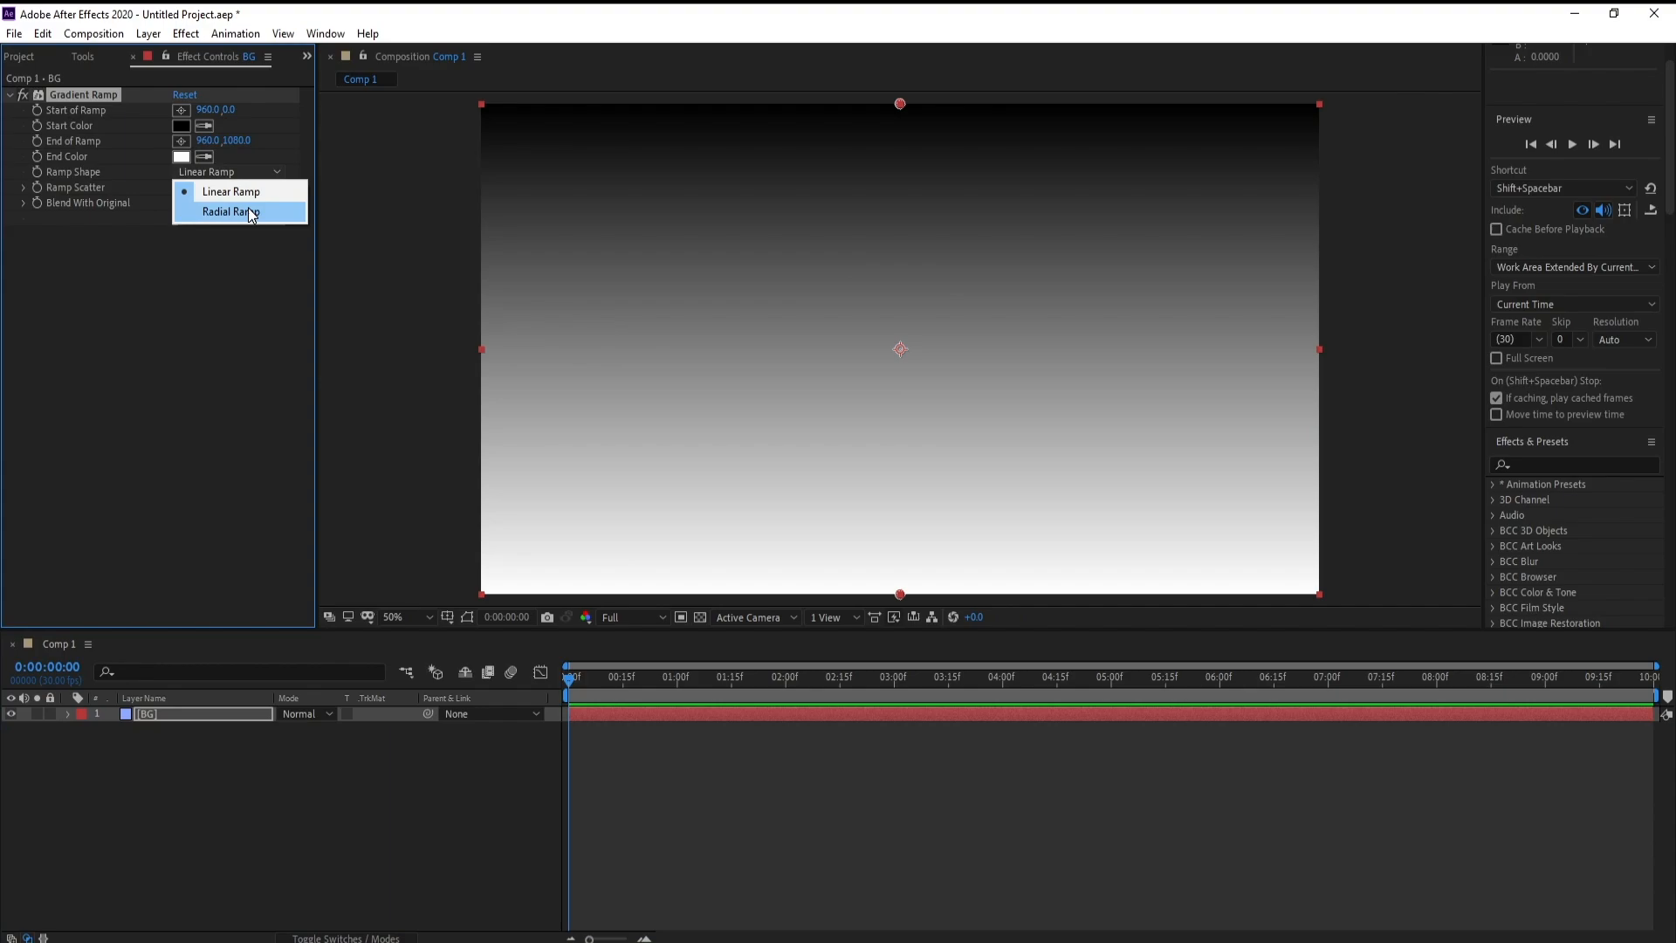
left_click(230, 211)
left_click_drag(900, 108, 900, 152)
left_click_drag(903, 225, 901, 352)
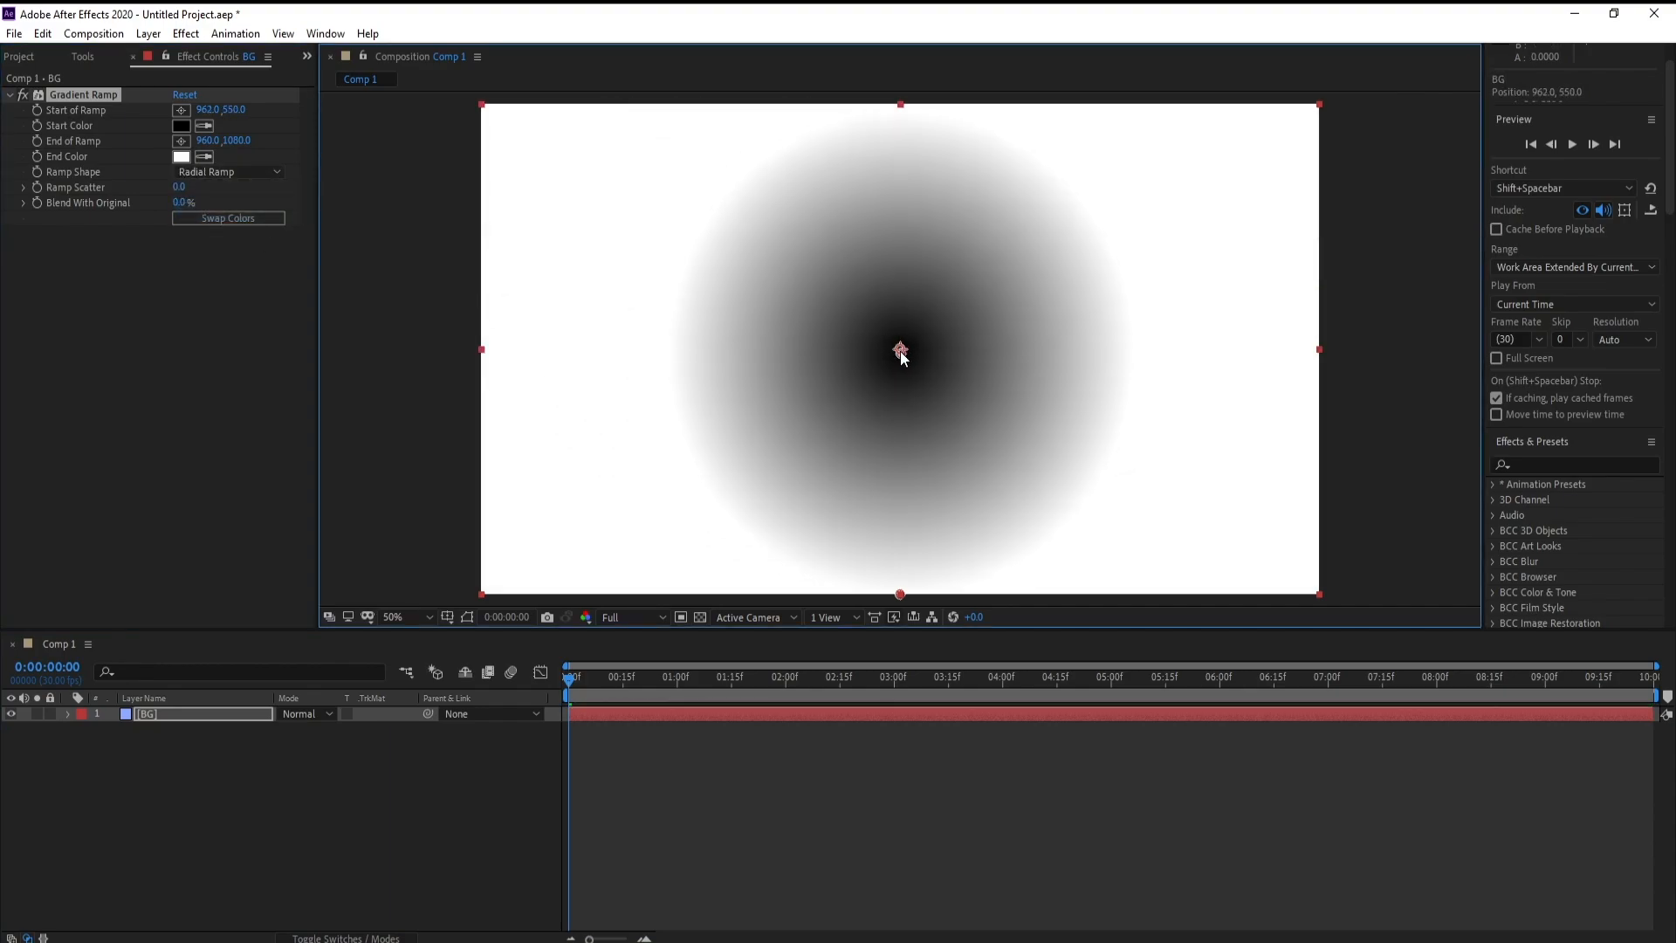
Set the Gradient Ramp's end color to dark red 732323 and its start color to light pink
left_click(184, 158)
mouse_move(427, 446)
left_mouse_down()
mouse_move(445, 393)
mouse_move(404, 431)
mouse_move(423, 417)
mouse_move(441, 435)
left_mouse_up()
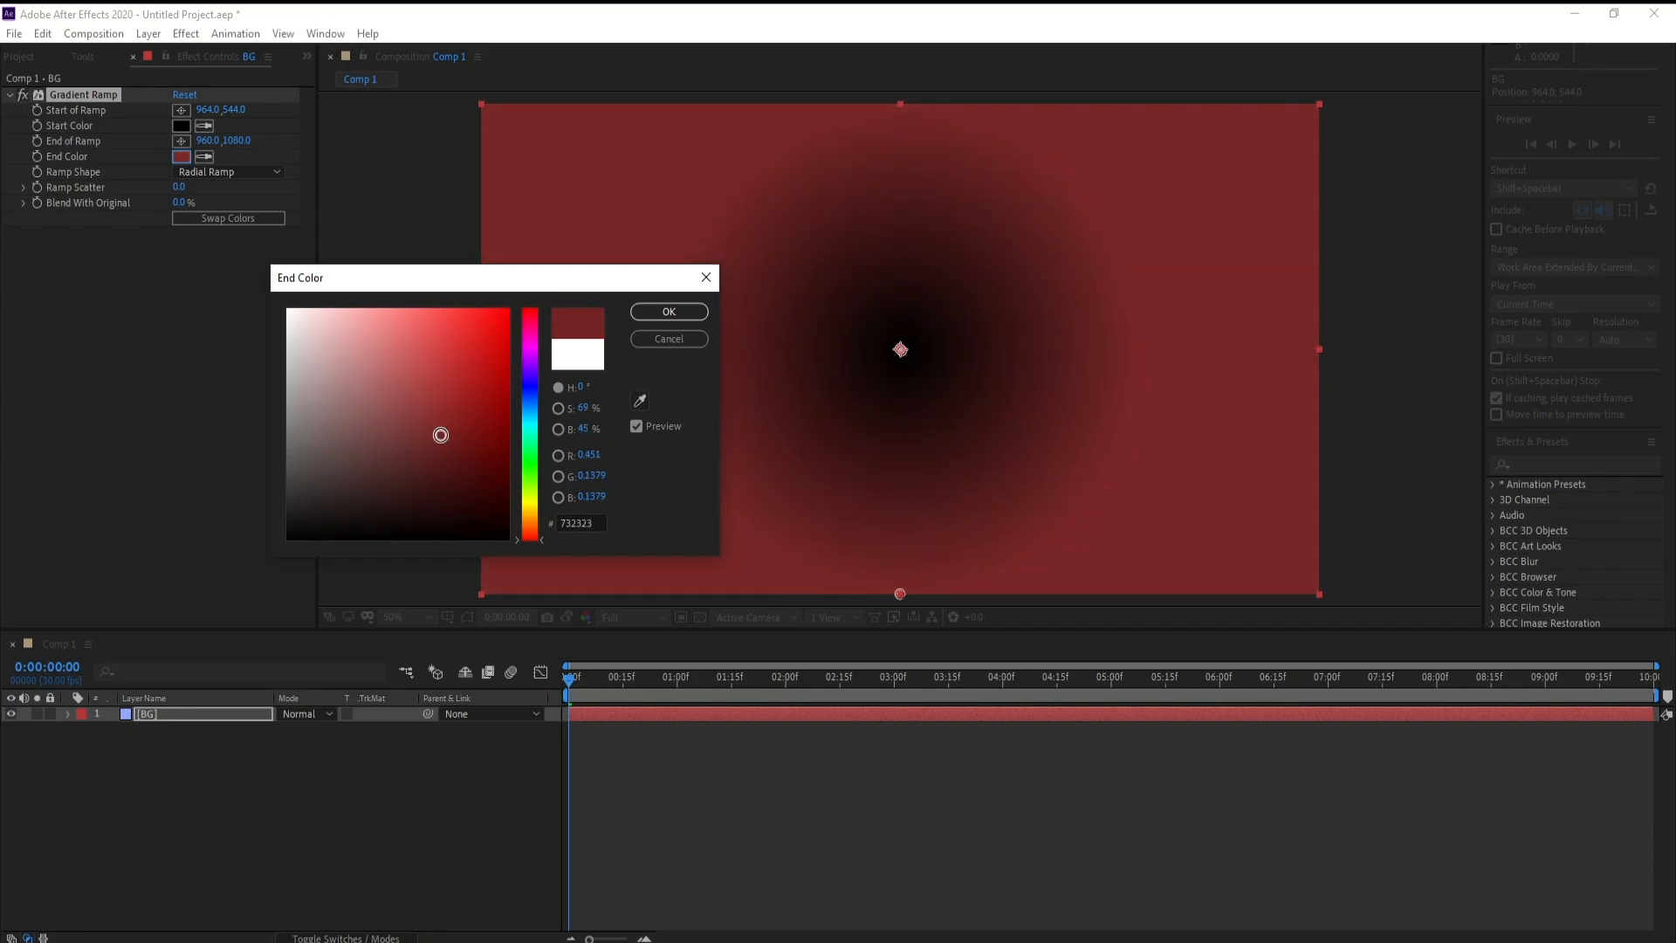
key("Return")
left_click(181, 126)
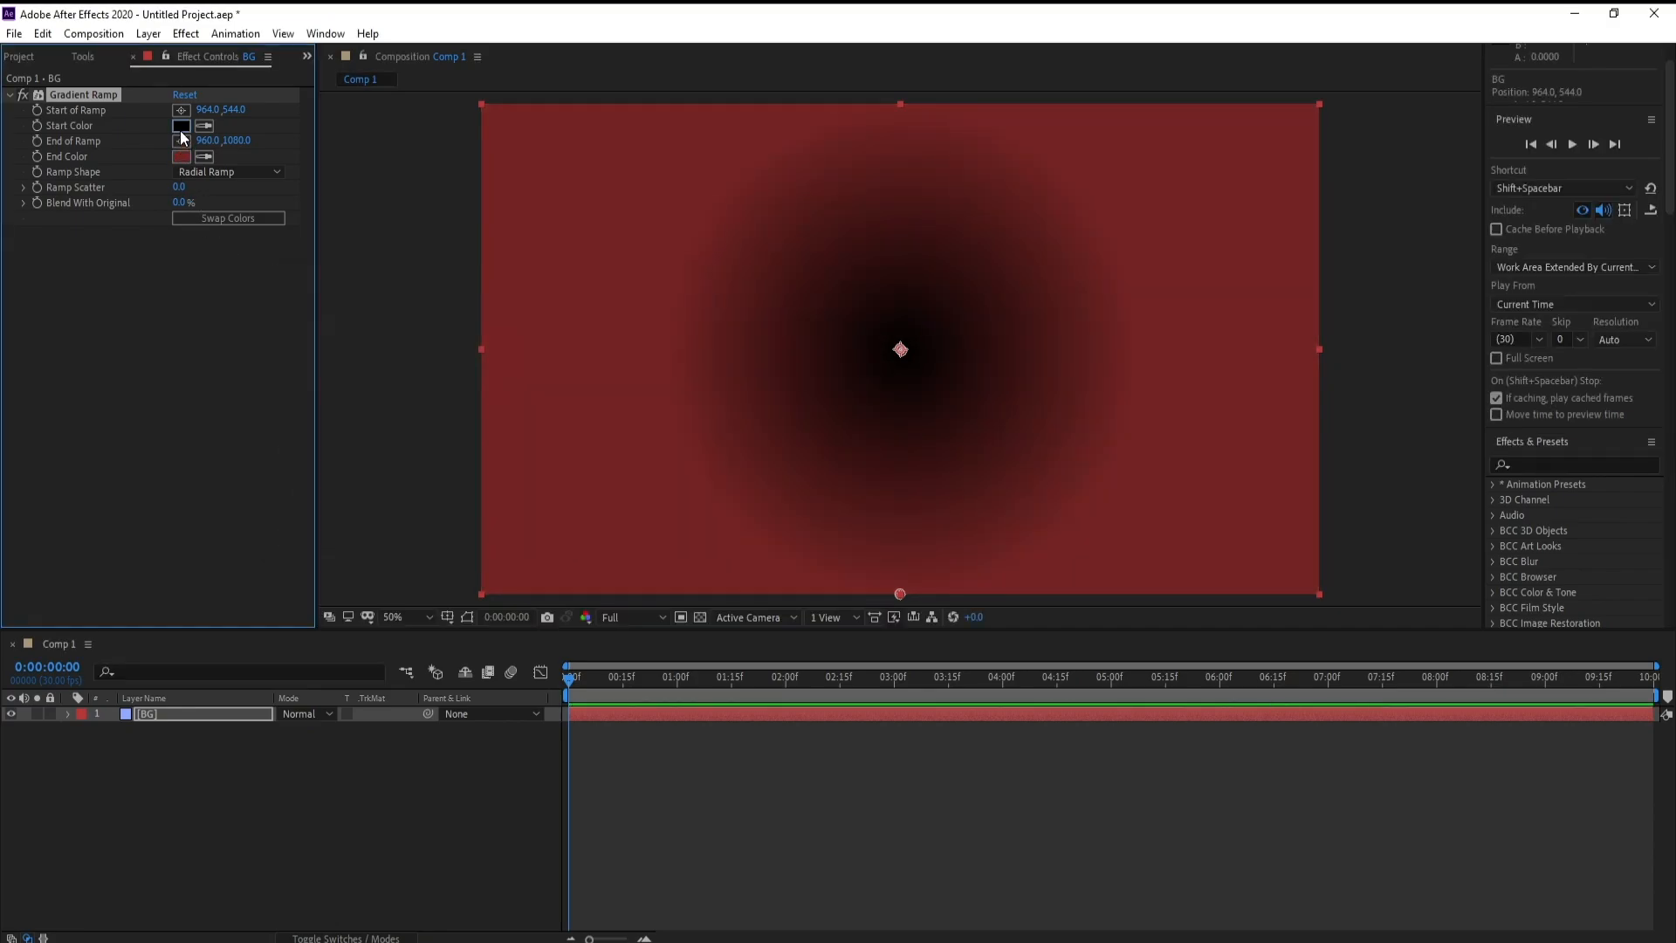
left_click_drag(441, 415, 353, 308)
left_click(650, 313)
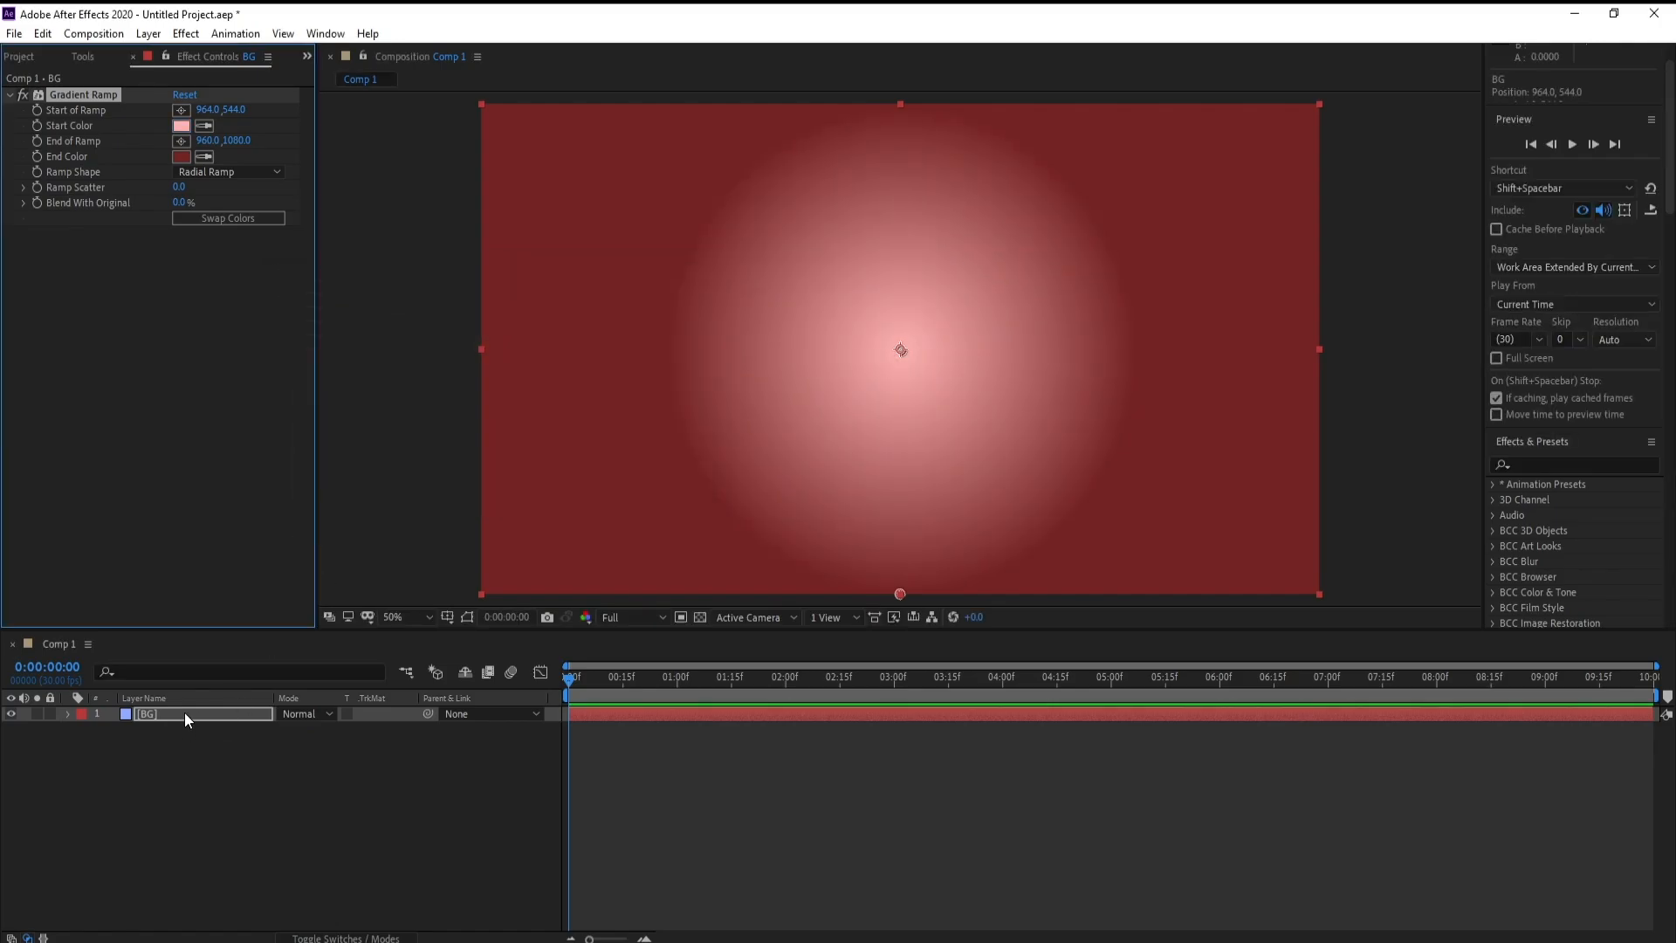
Import the Tree 1 image from the No 3 folder into the project
left_click(18, 56)
left_click(14, 33)
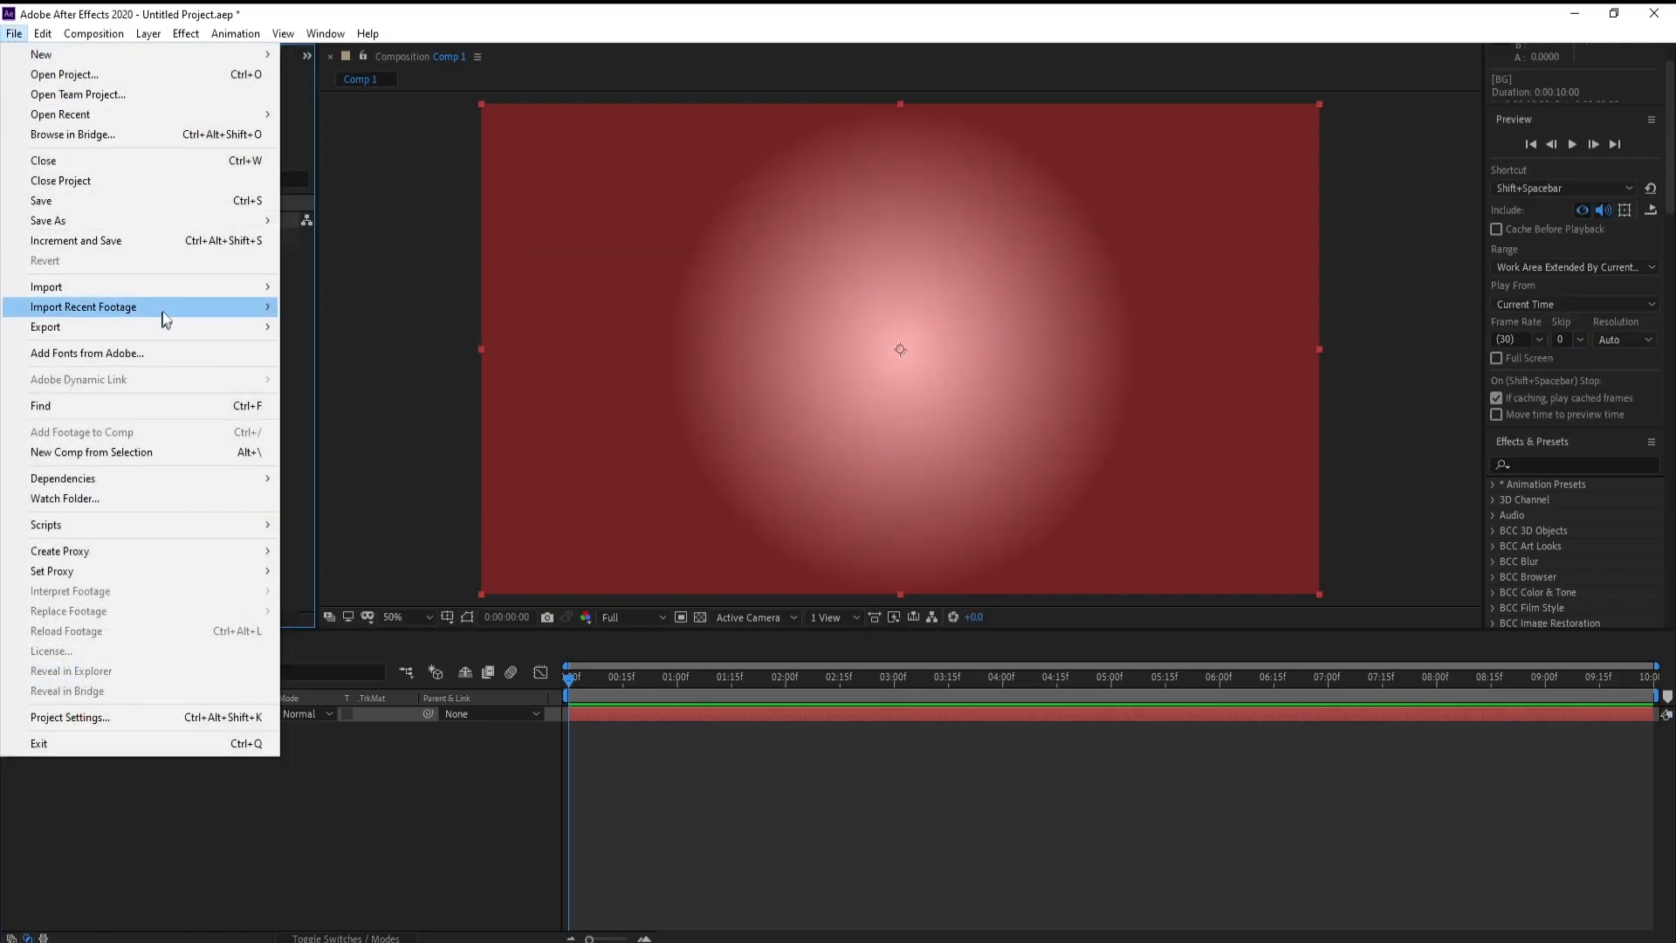
mouse_move(166, 288)
left_click(332, 286)
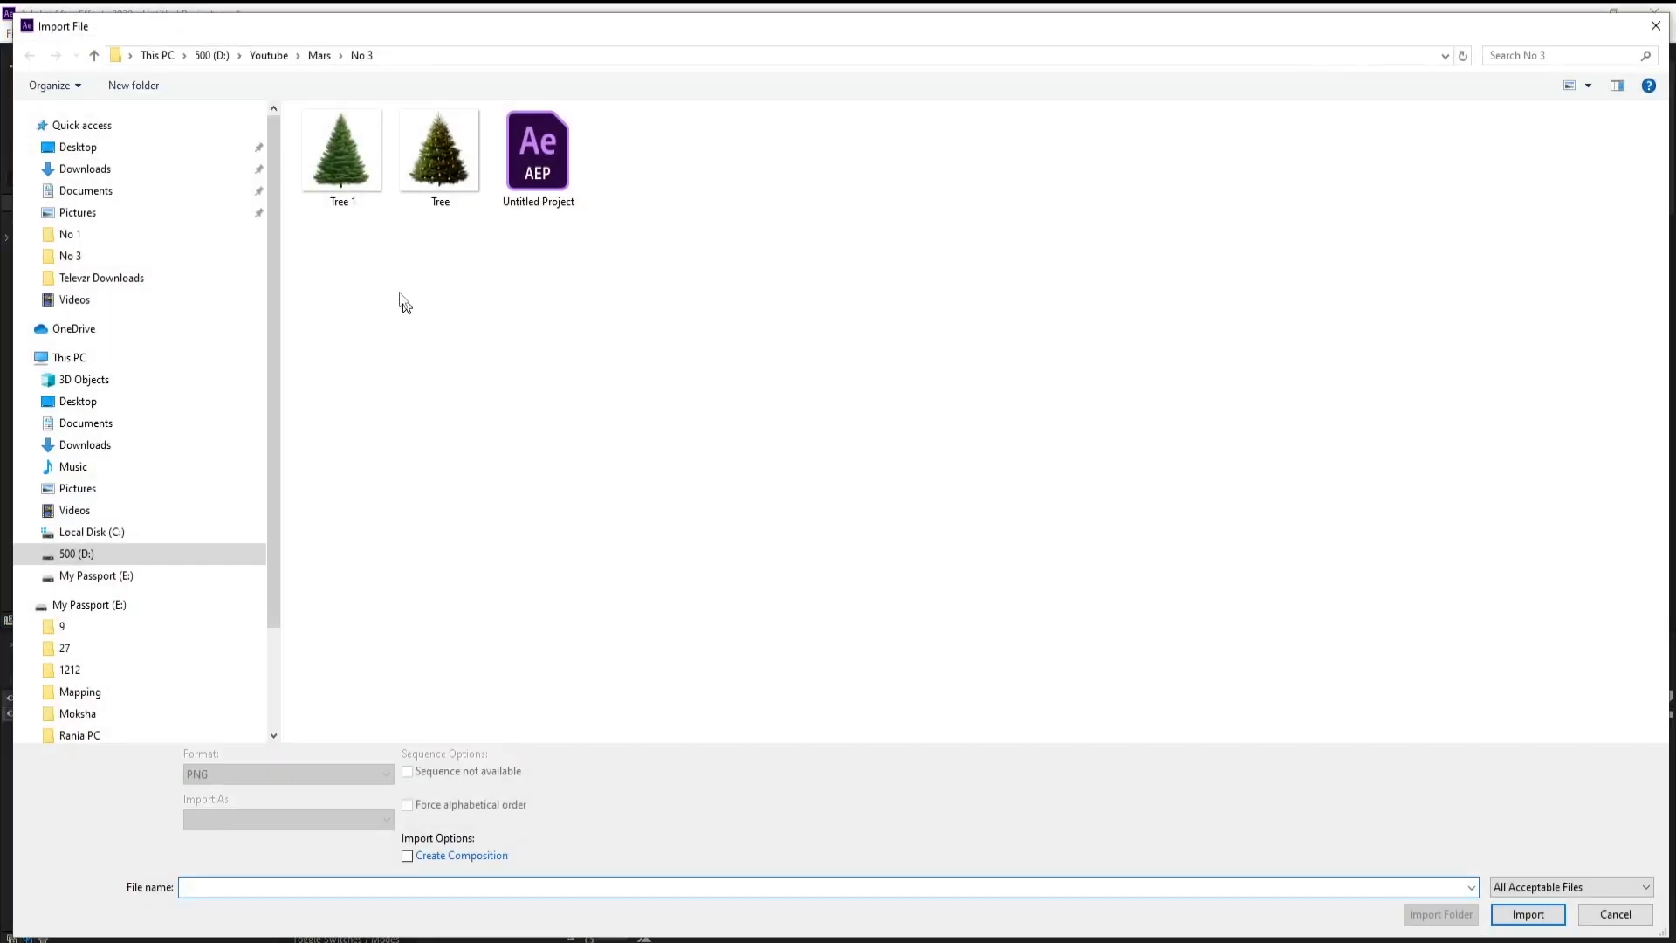
double_click(342, 151)
Place Tree 1.png above the BG layer in Comp 1 and scale it to 50%
left_click_drag(59, 255, 148, 710)
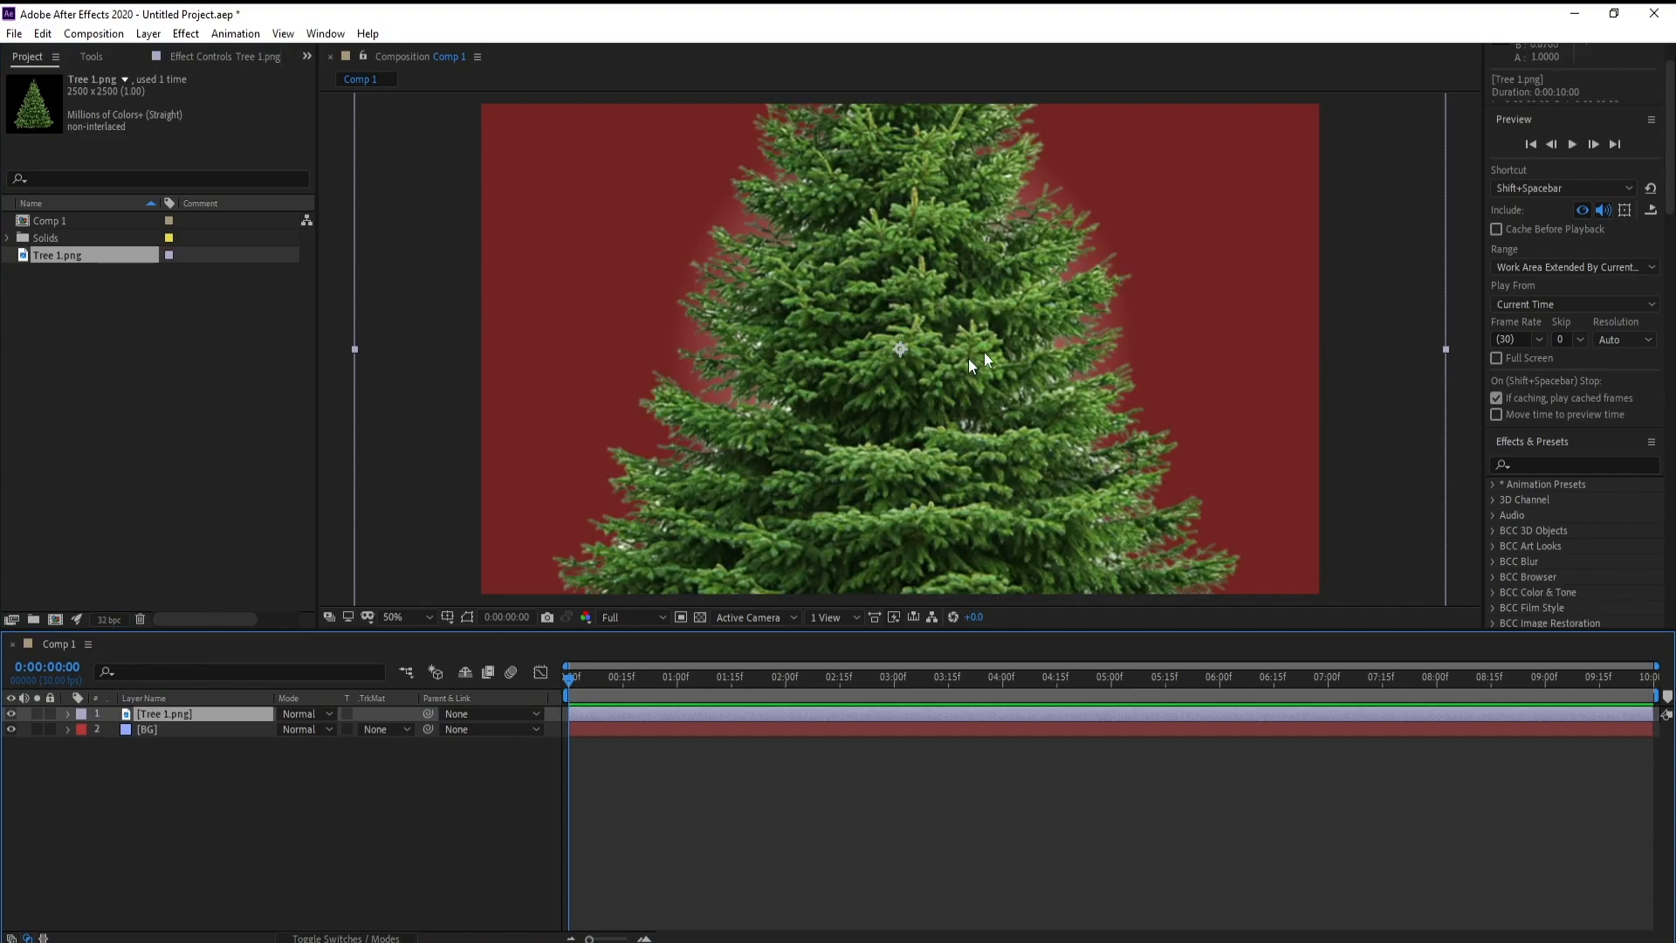
key("s")
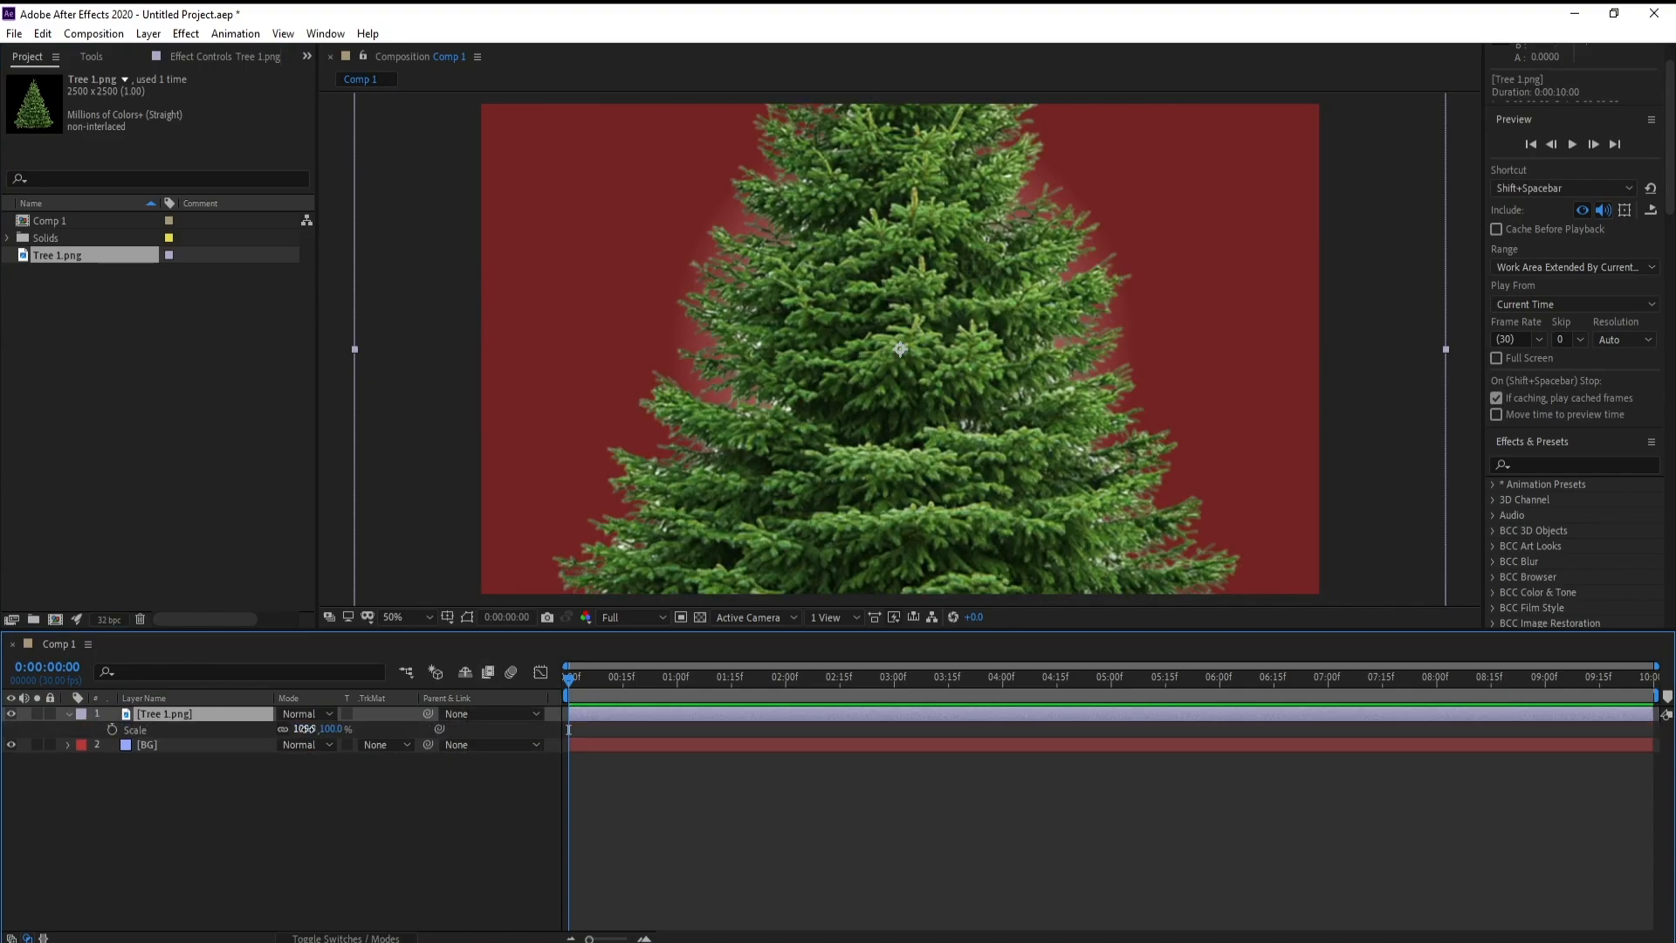
left_click_drag(311, 731, 268, 732)
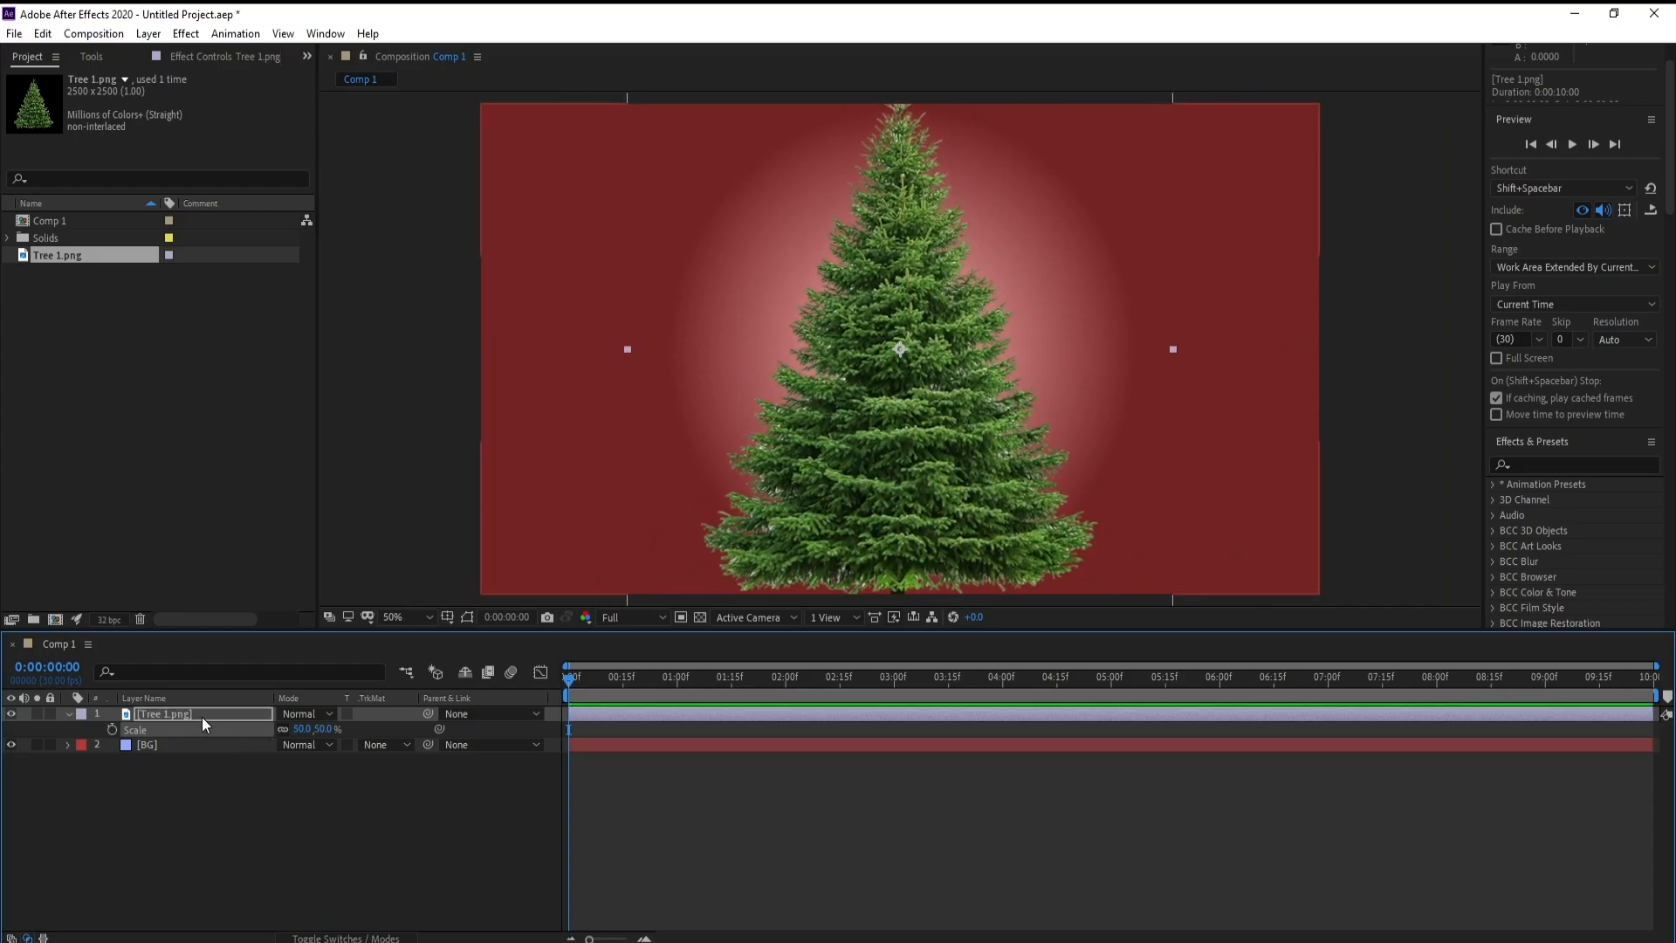
Darken the tree layer with a Levels effect, lowering Output White to about 0.5176
left_click(186, 33)
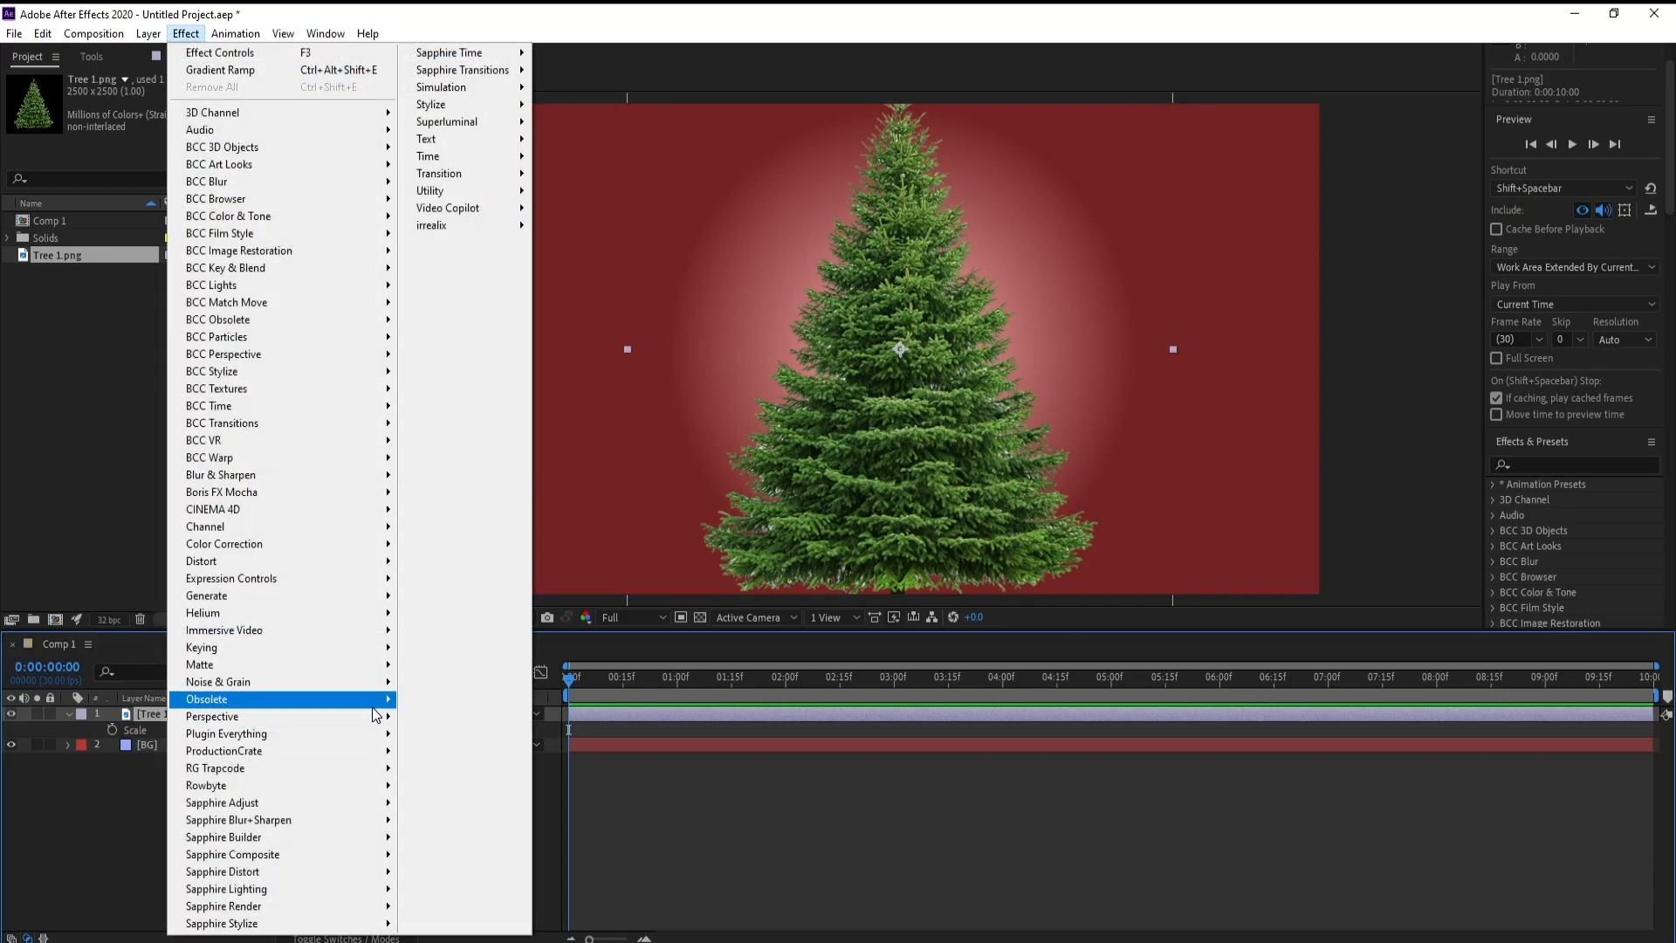
mouse_move(342, 545)
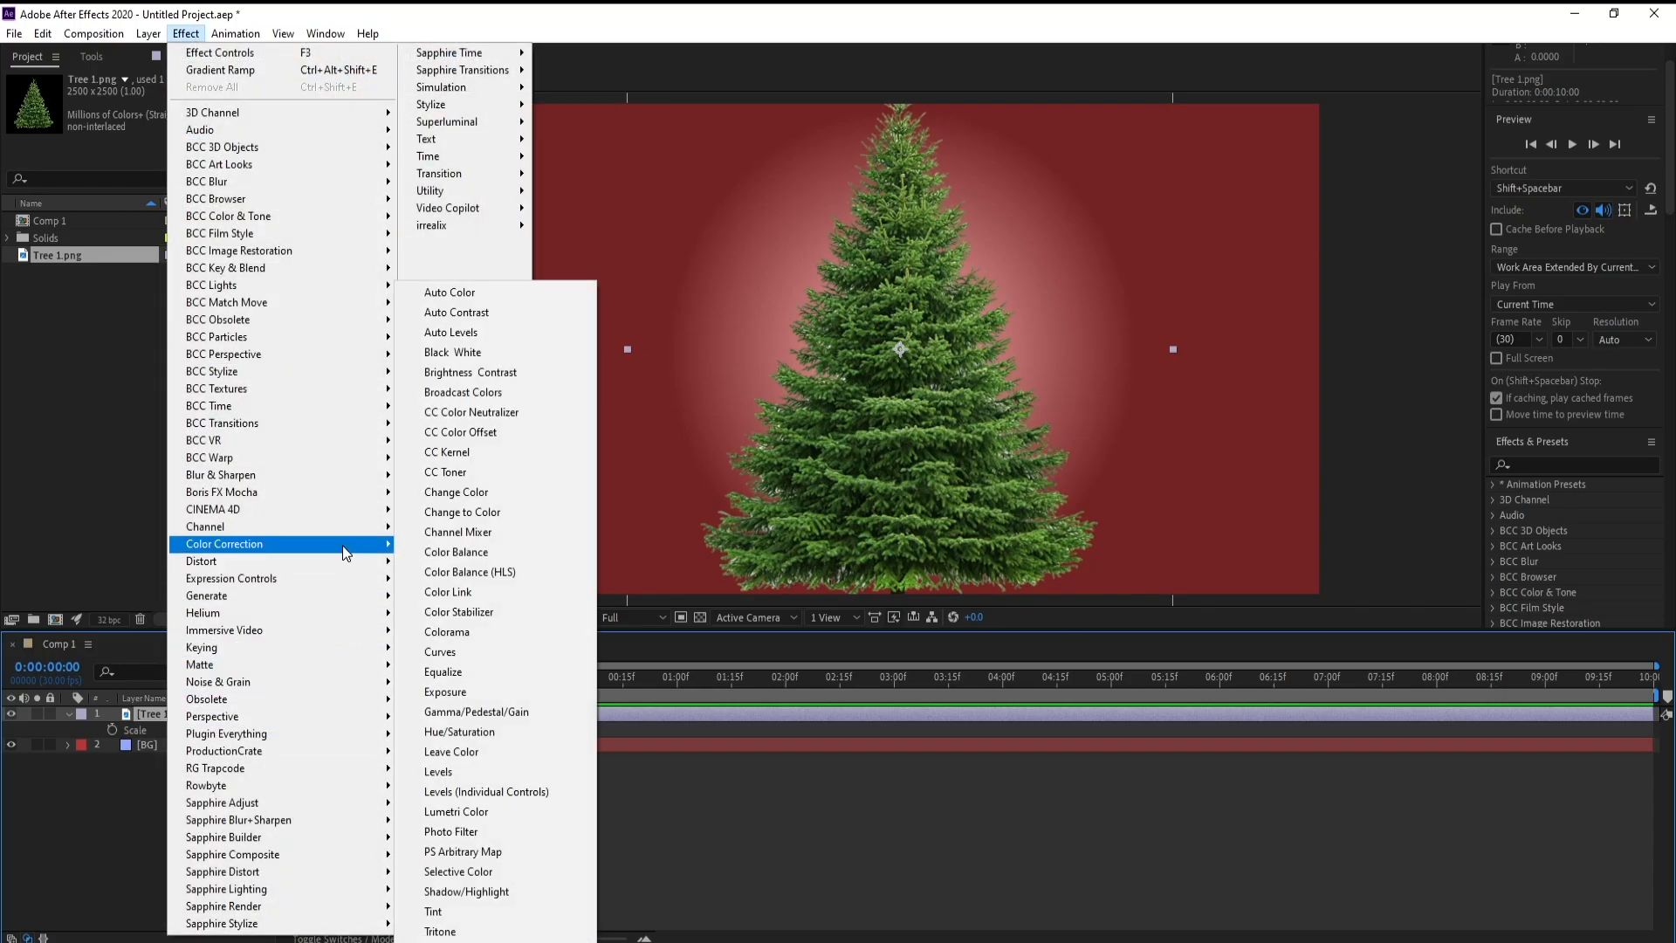
left_click(500, 770)
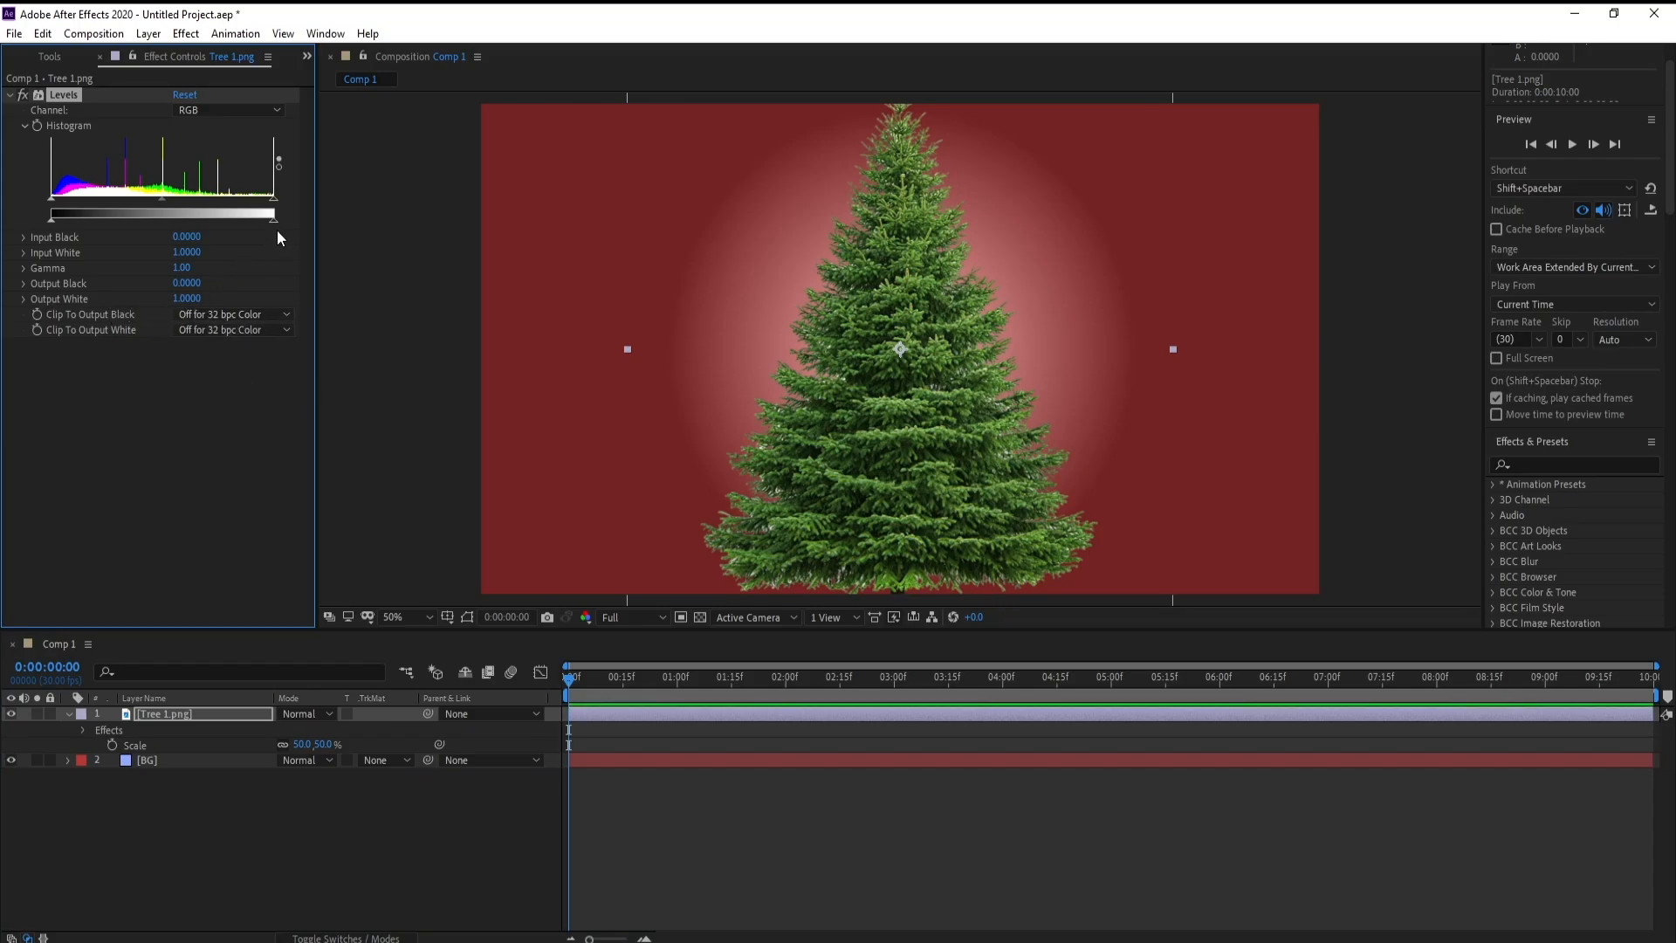
left_click_drag(274, 224, 171, 243)
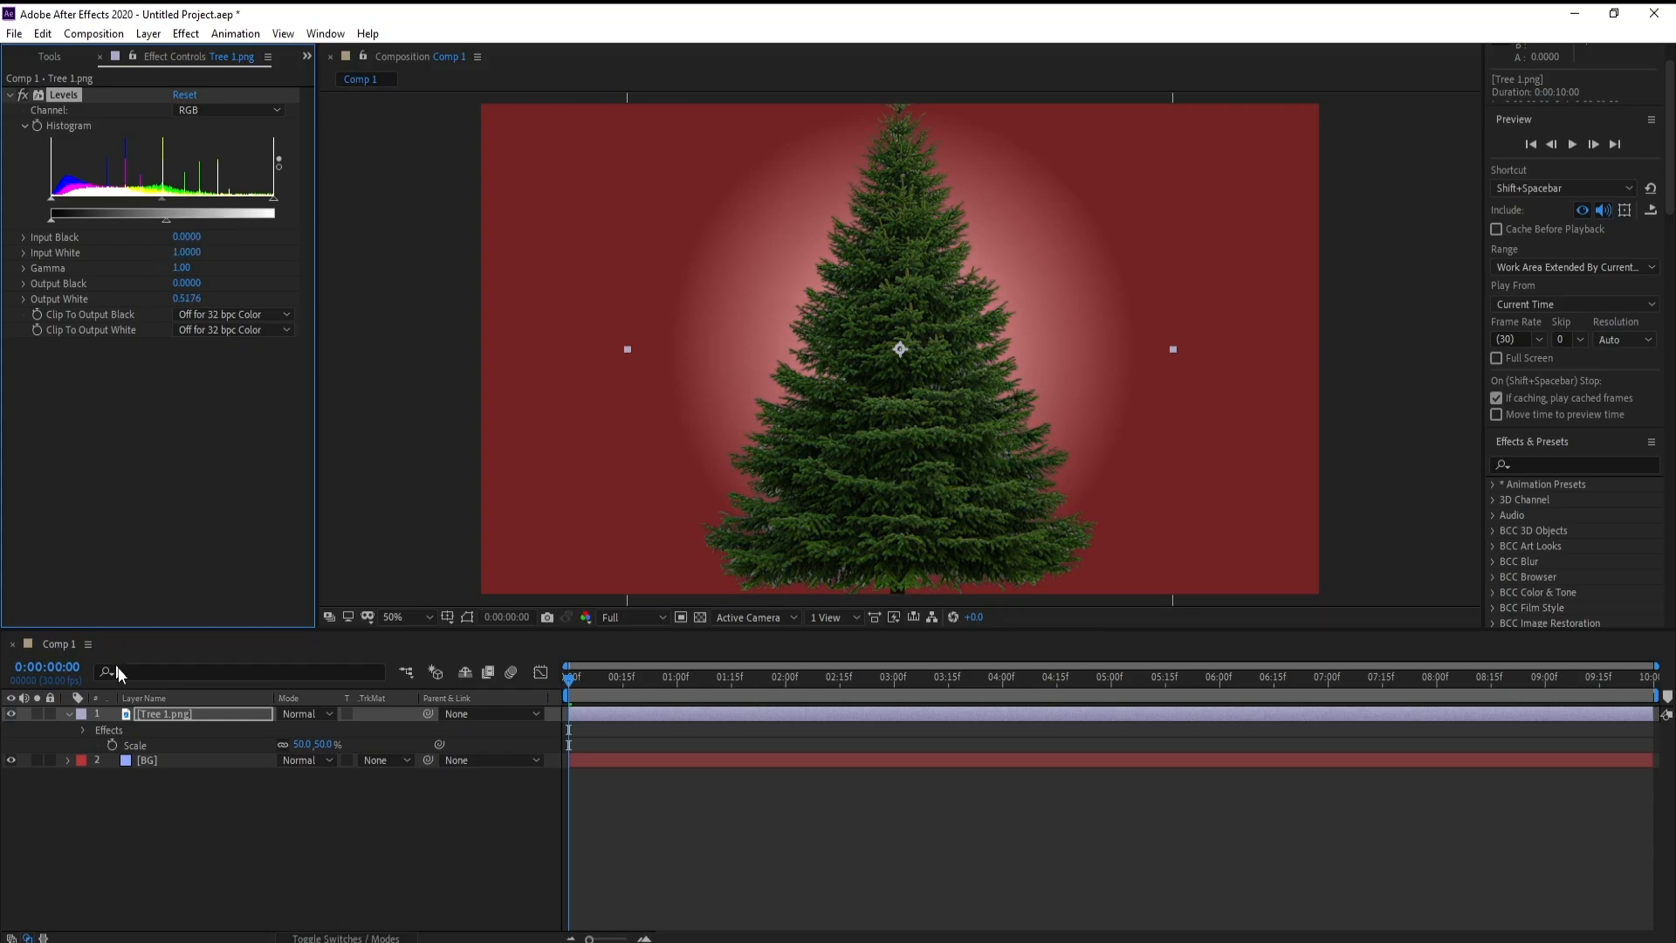
left_click(68, 713)
Add a composition-sized solid named Lights above the Tree 1.png layer
left_click(166, 713)
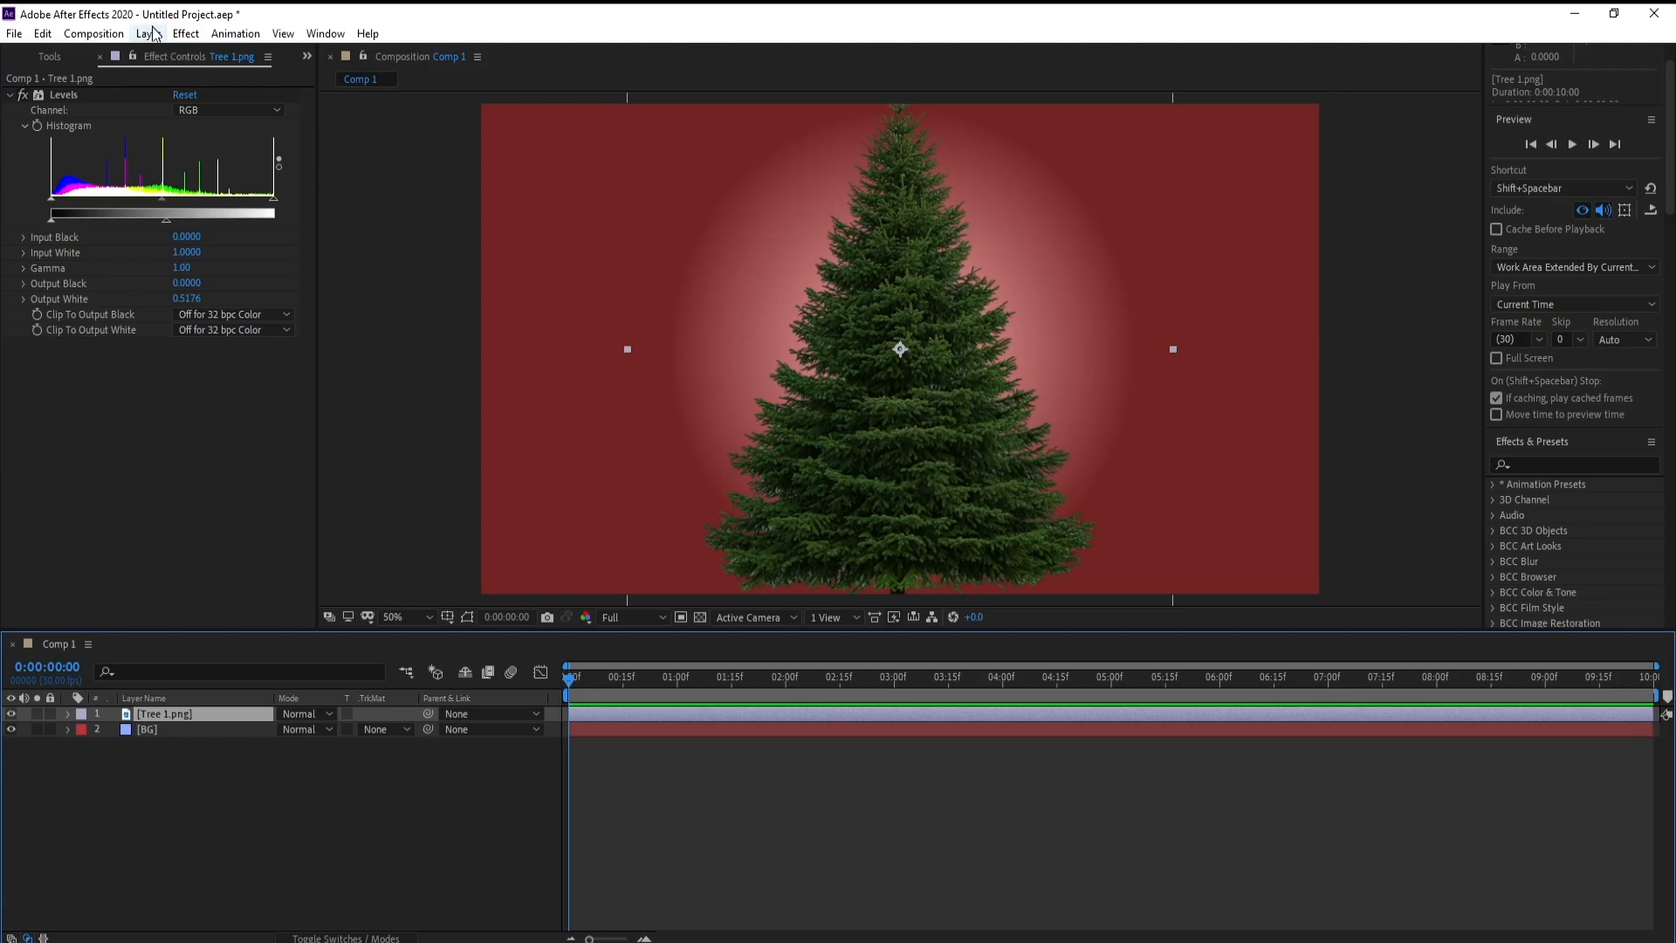
left_click(148, 33)
mouse_move(166, 52)
left_click(414, 75)
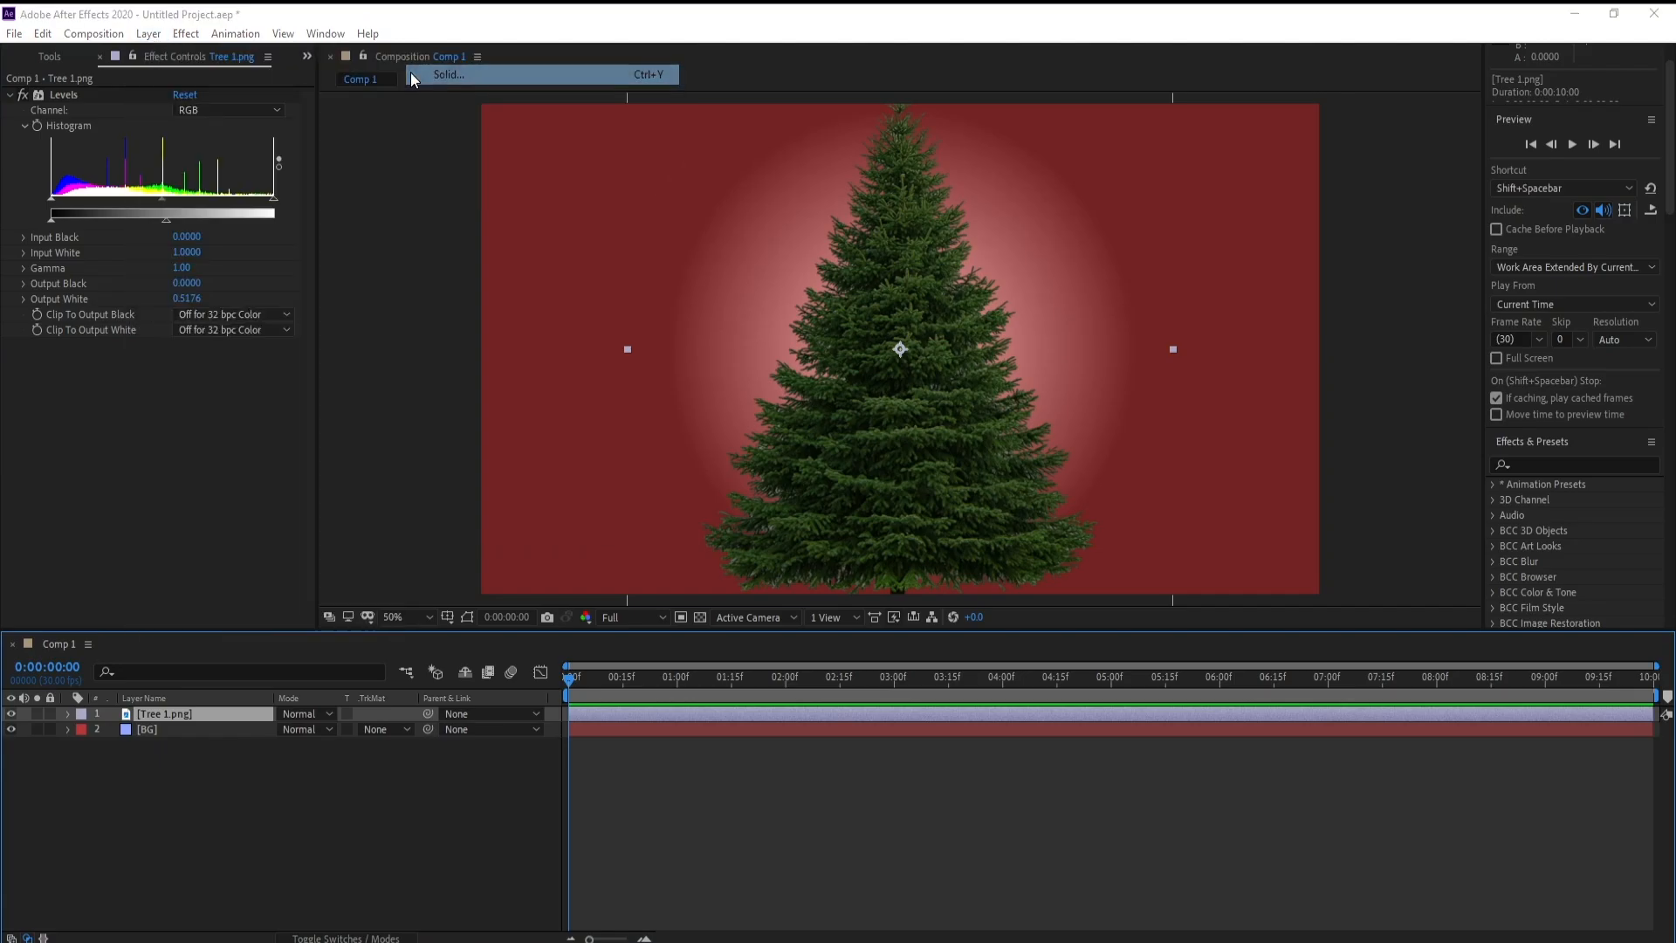
left_click(538, 293)
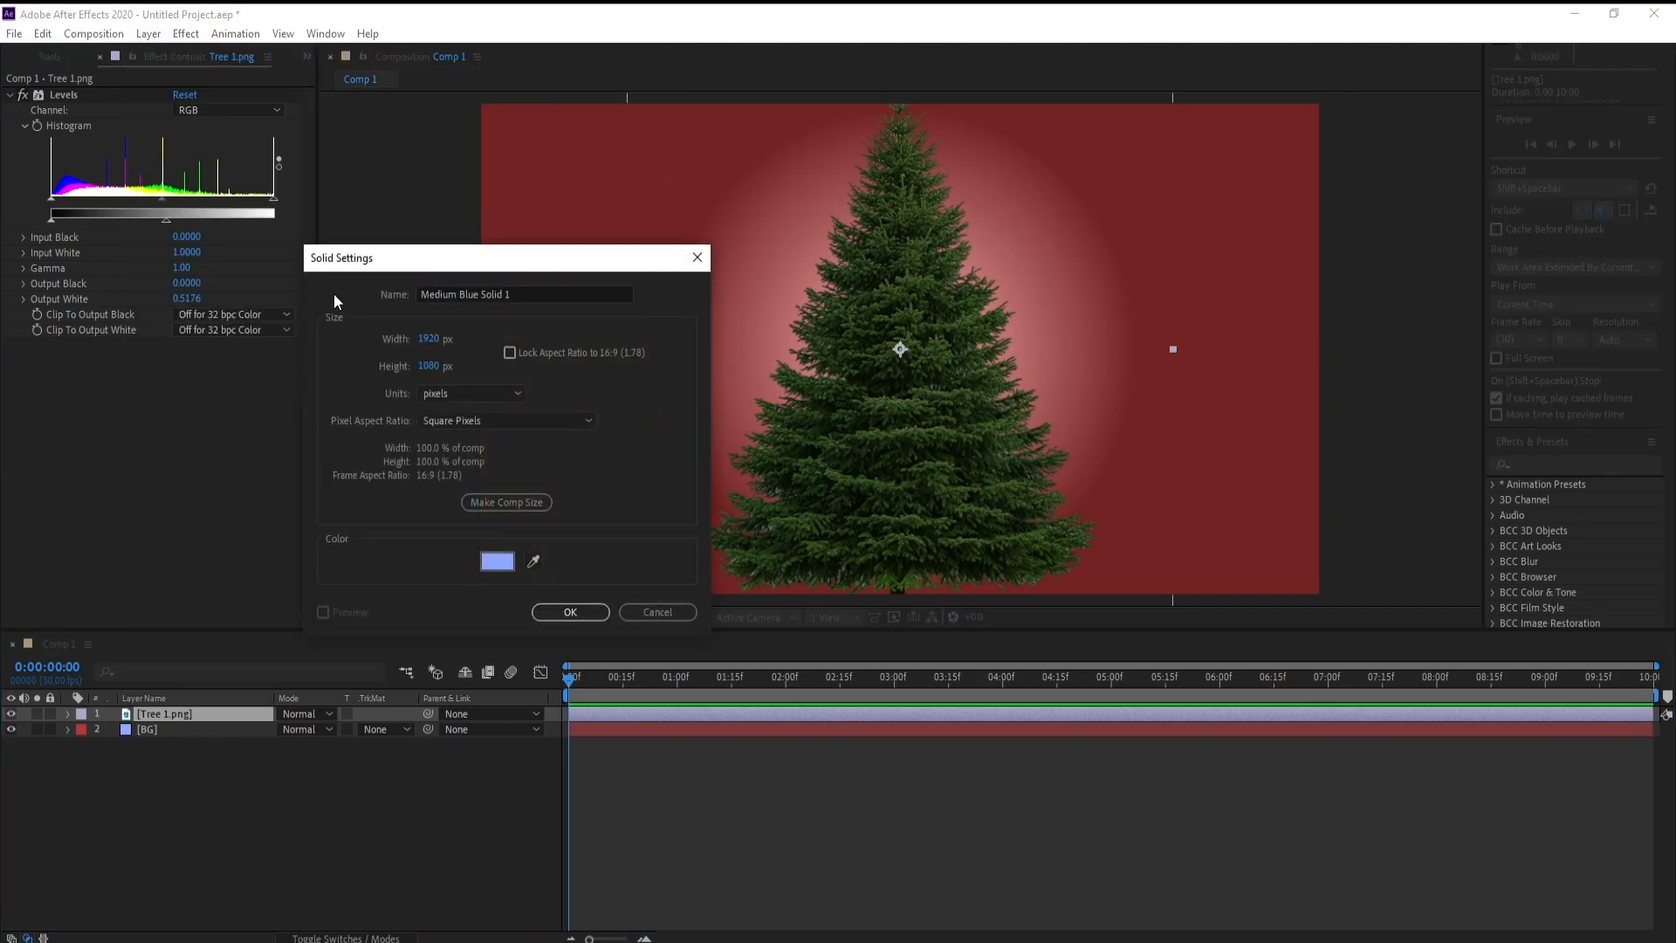
triple_click(513, 288)
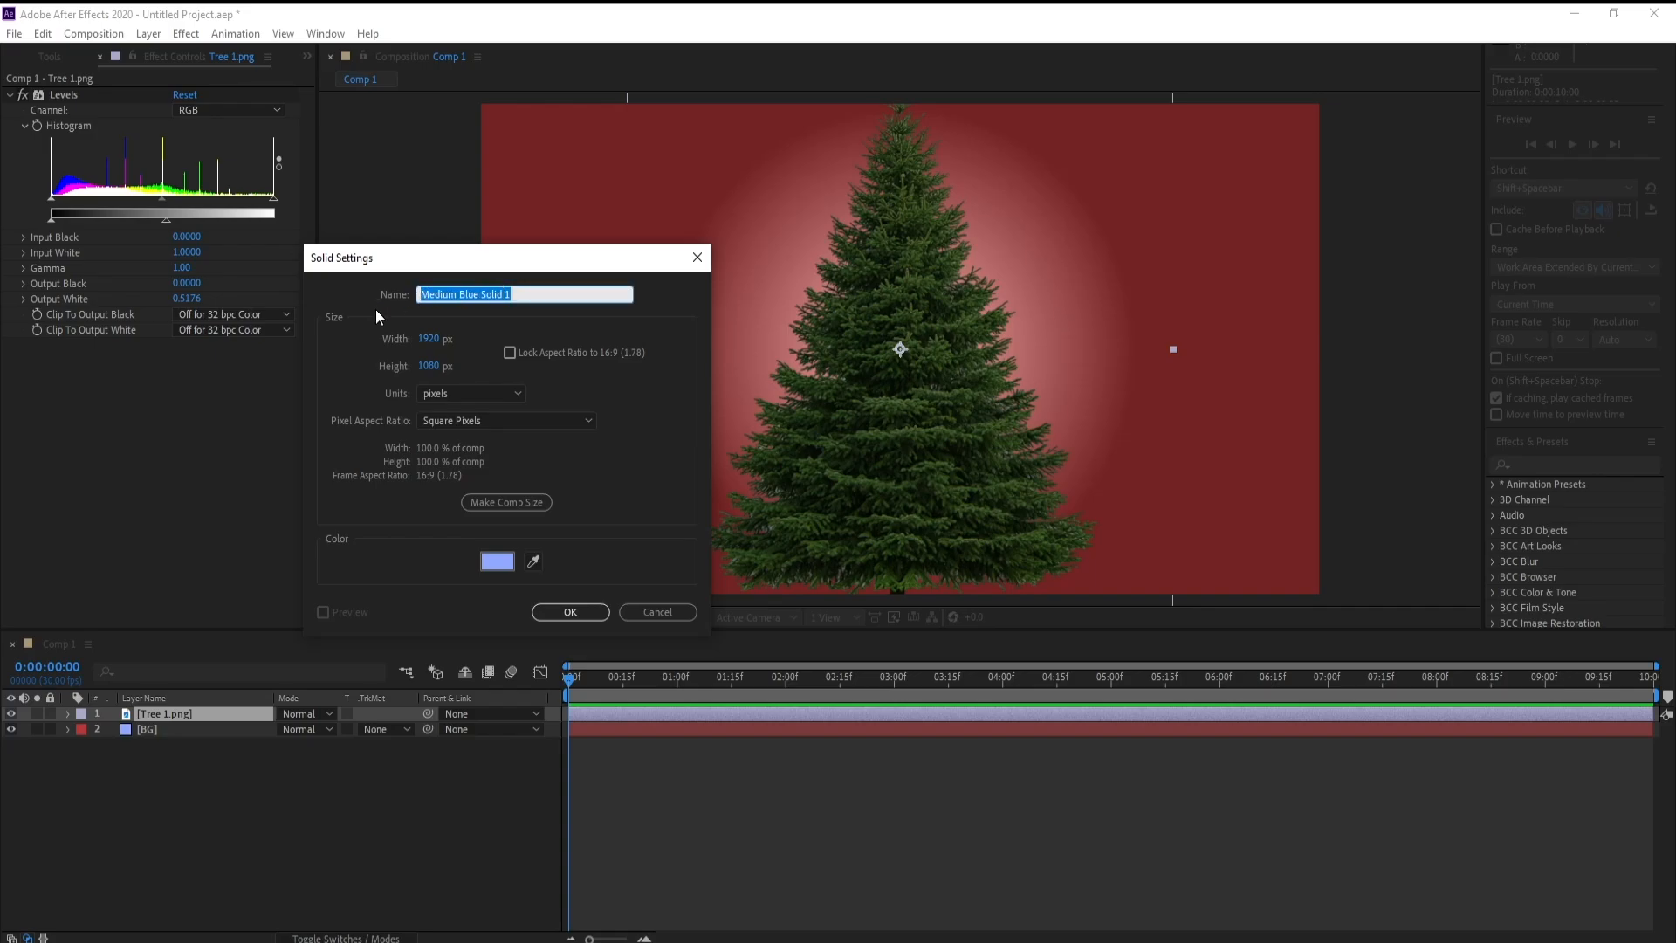
type("Lights")
key("Return")
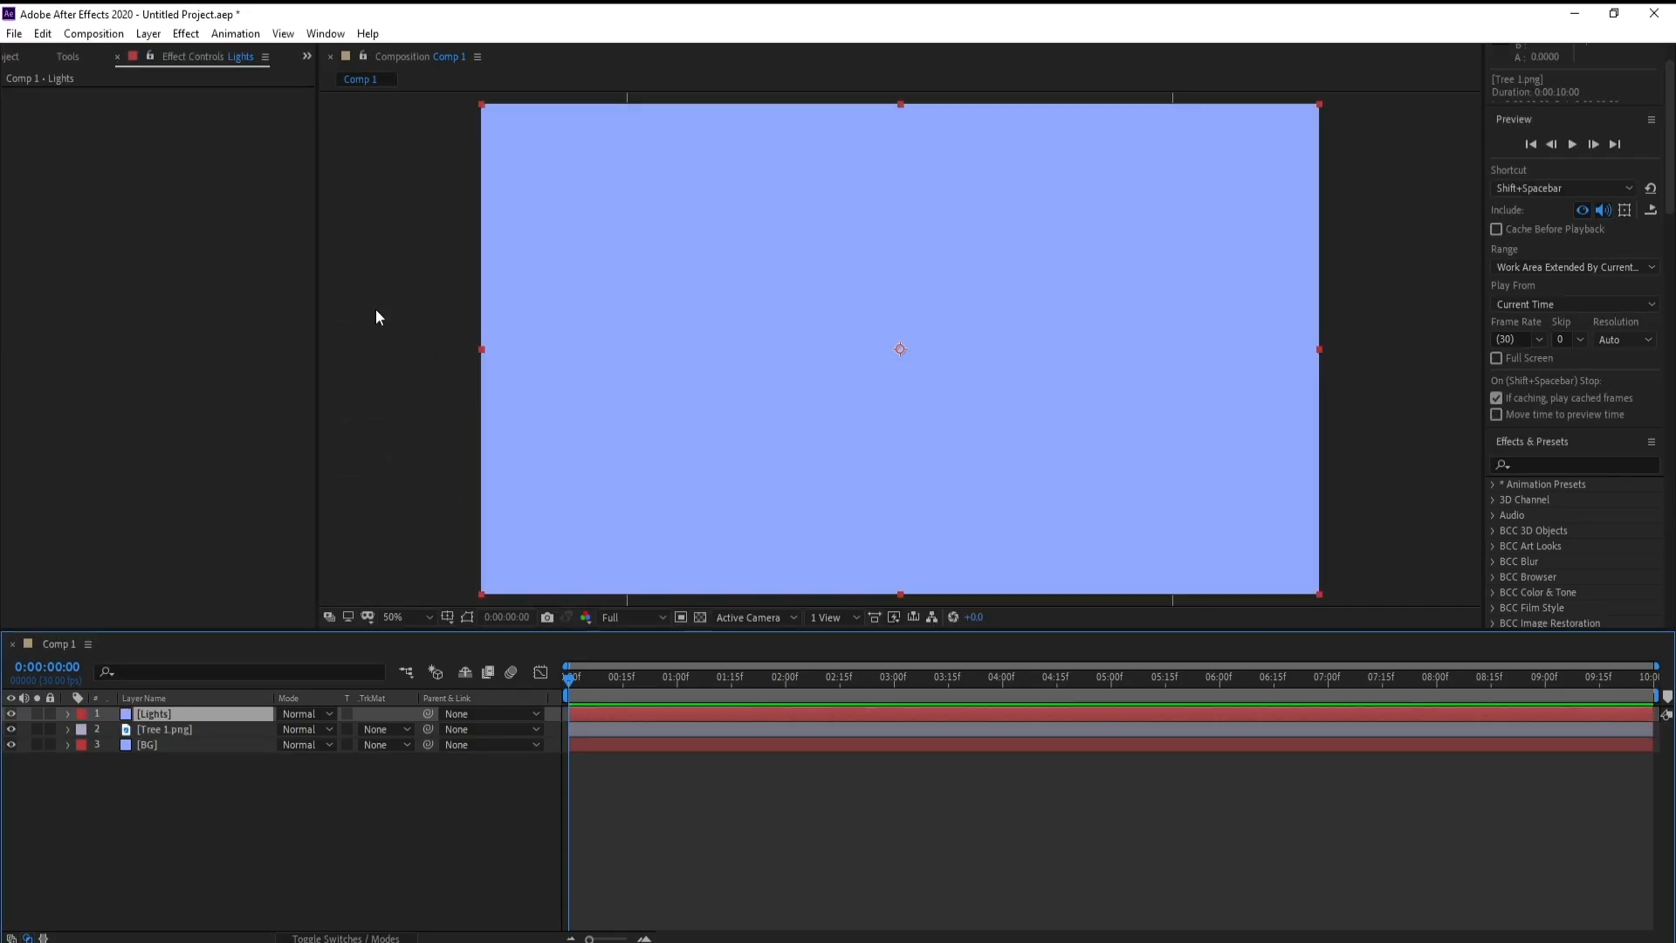
Apply CC Particle World to the Lights layer and move the current time to about 0:00:03:01
left_click(1520, 465)
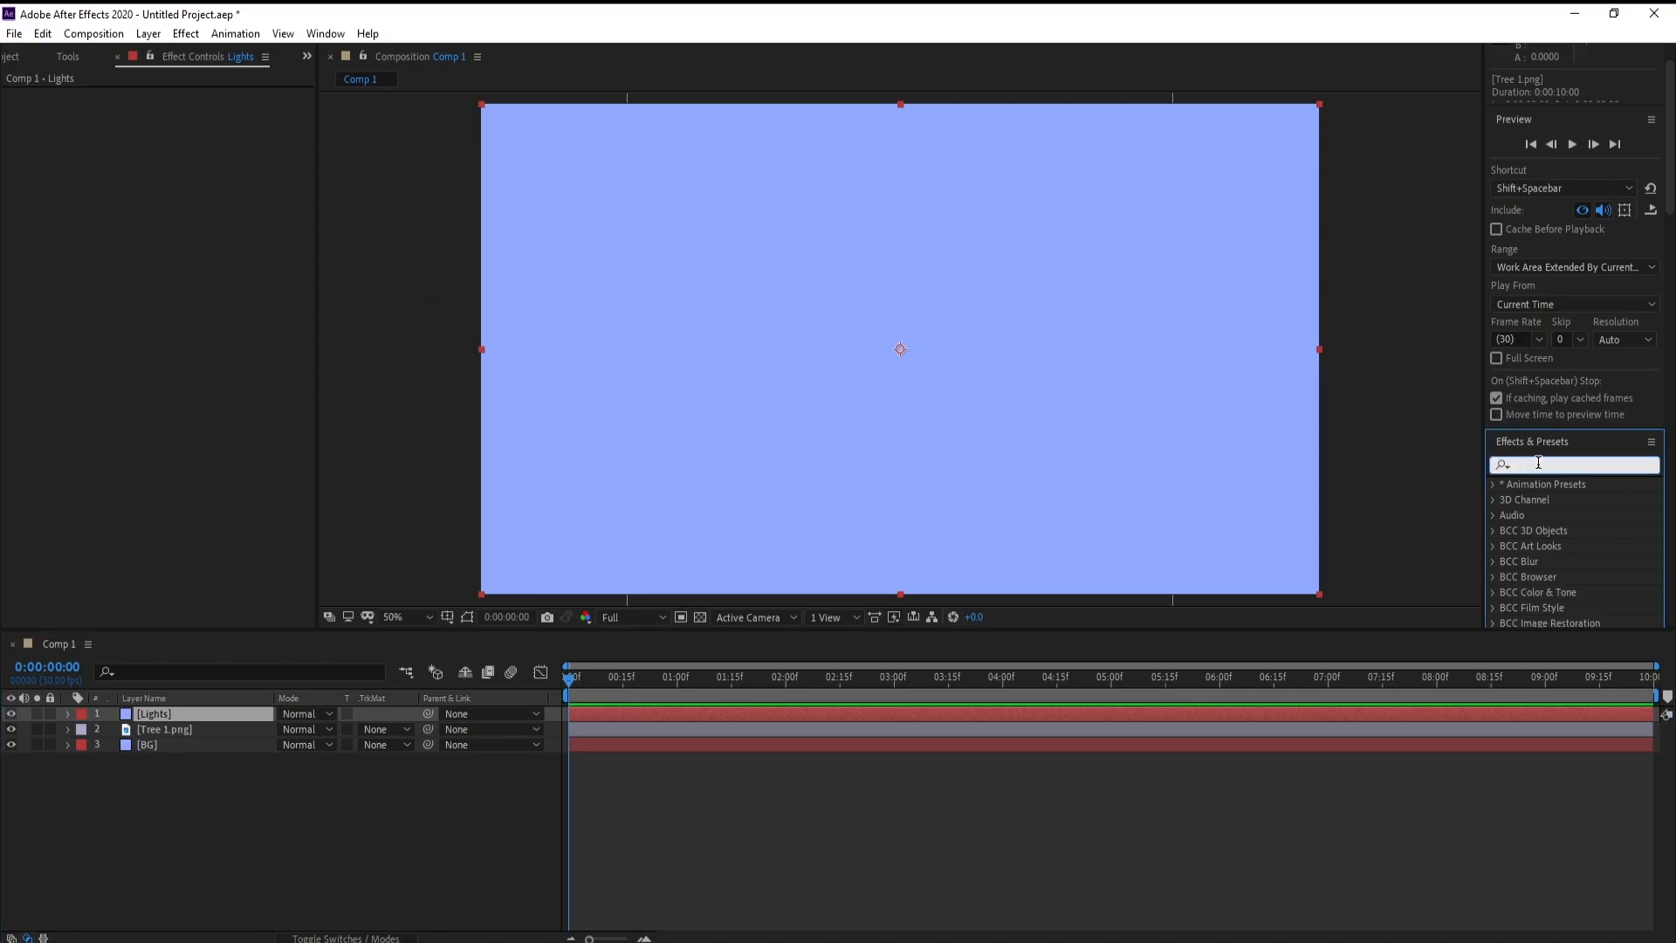
type("cc part")
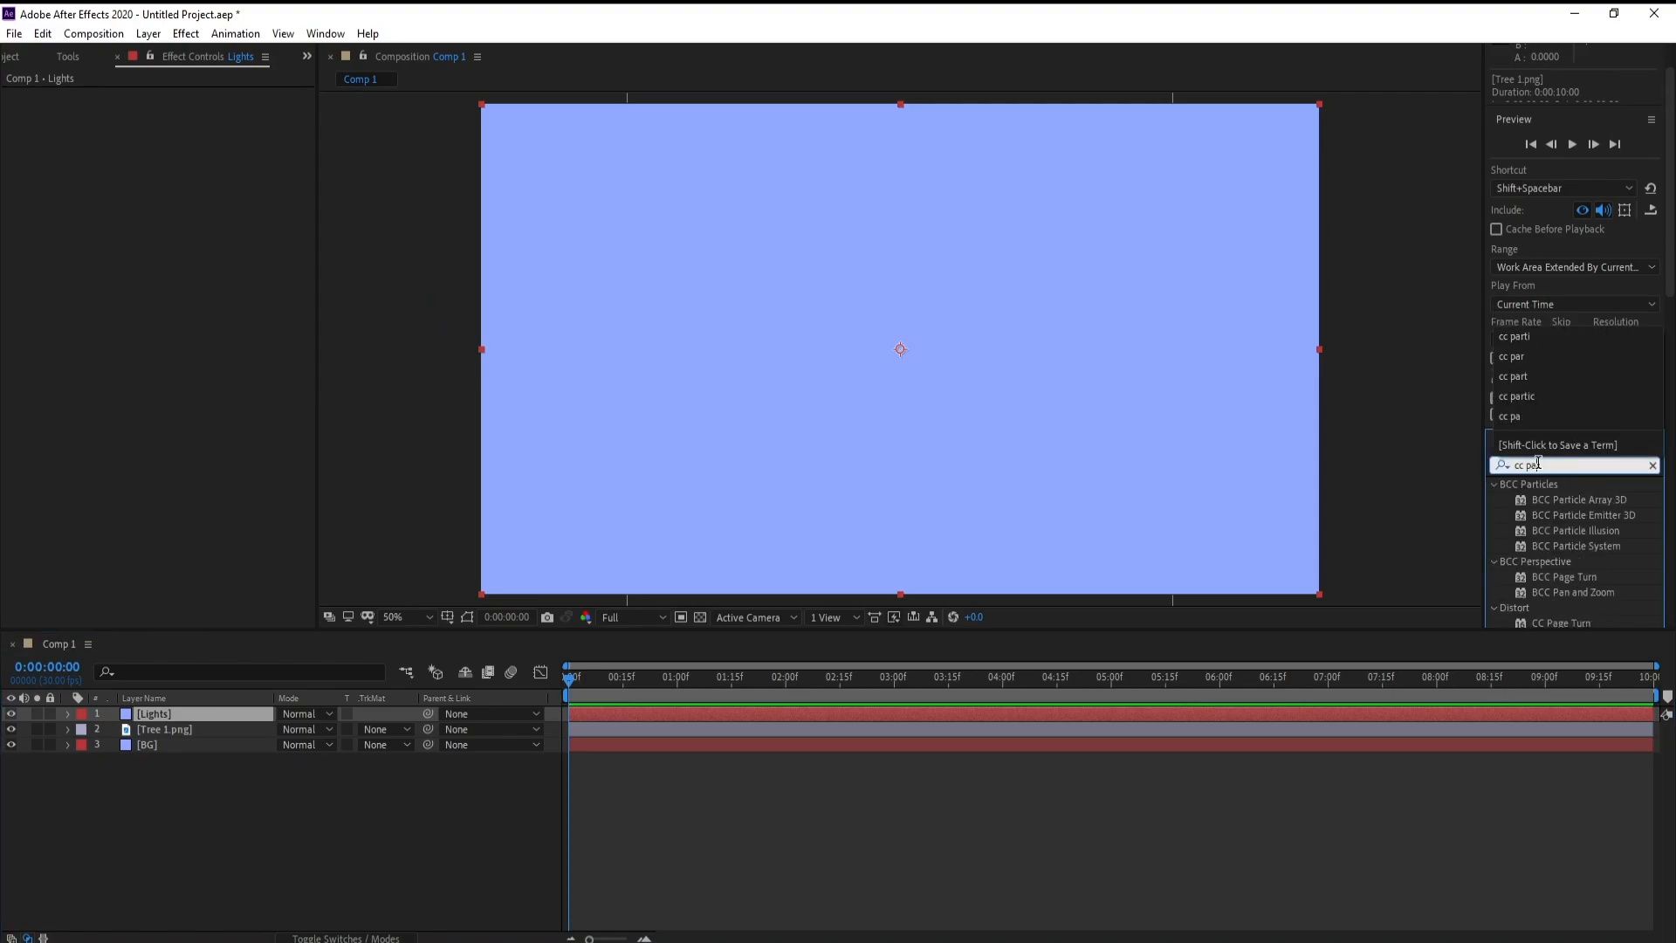
type("icl")
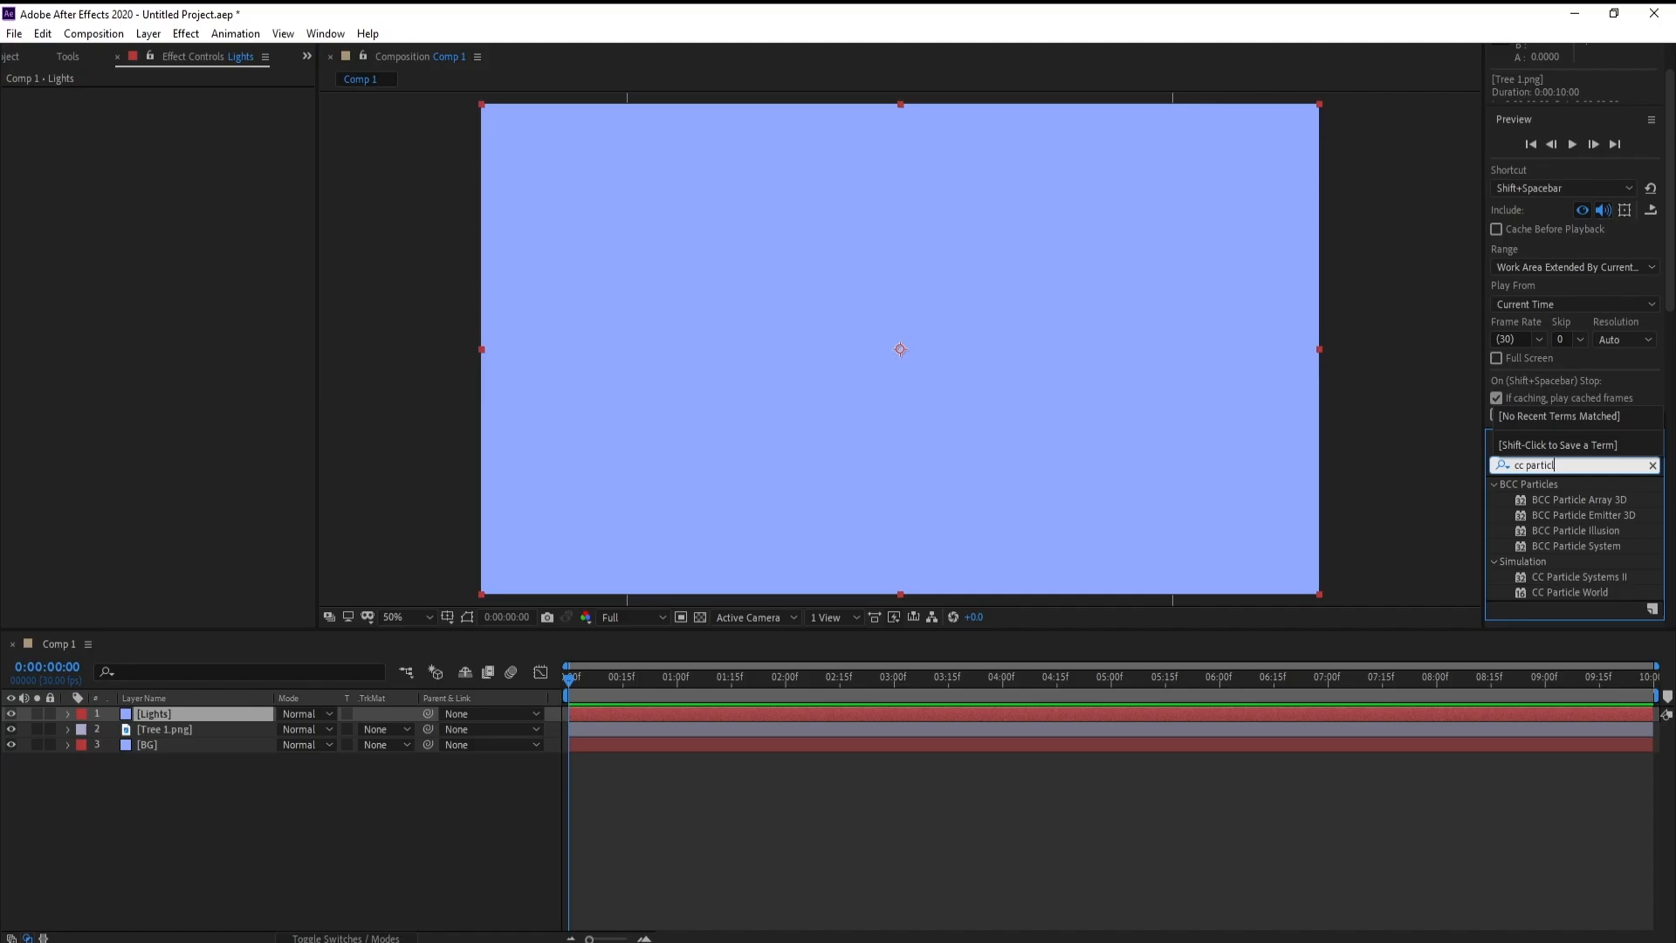
double_click(1558, 590)
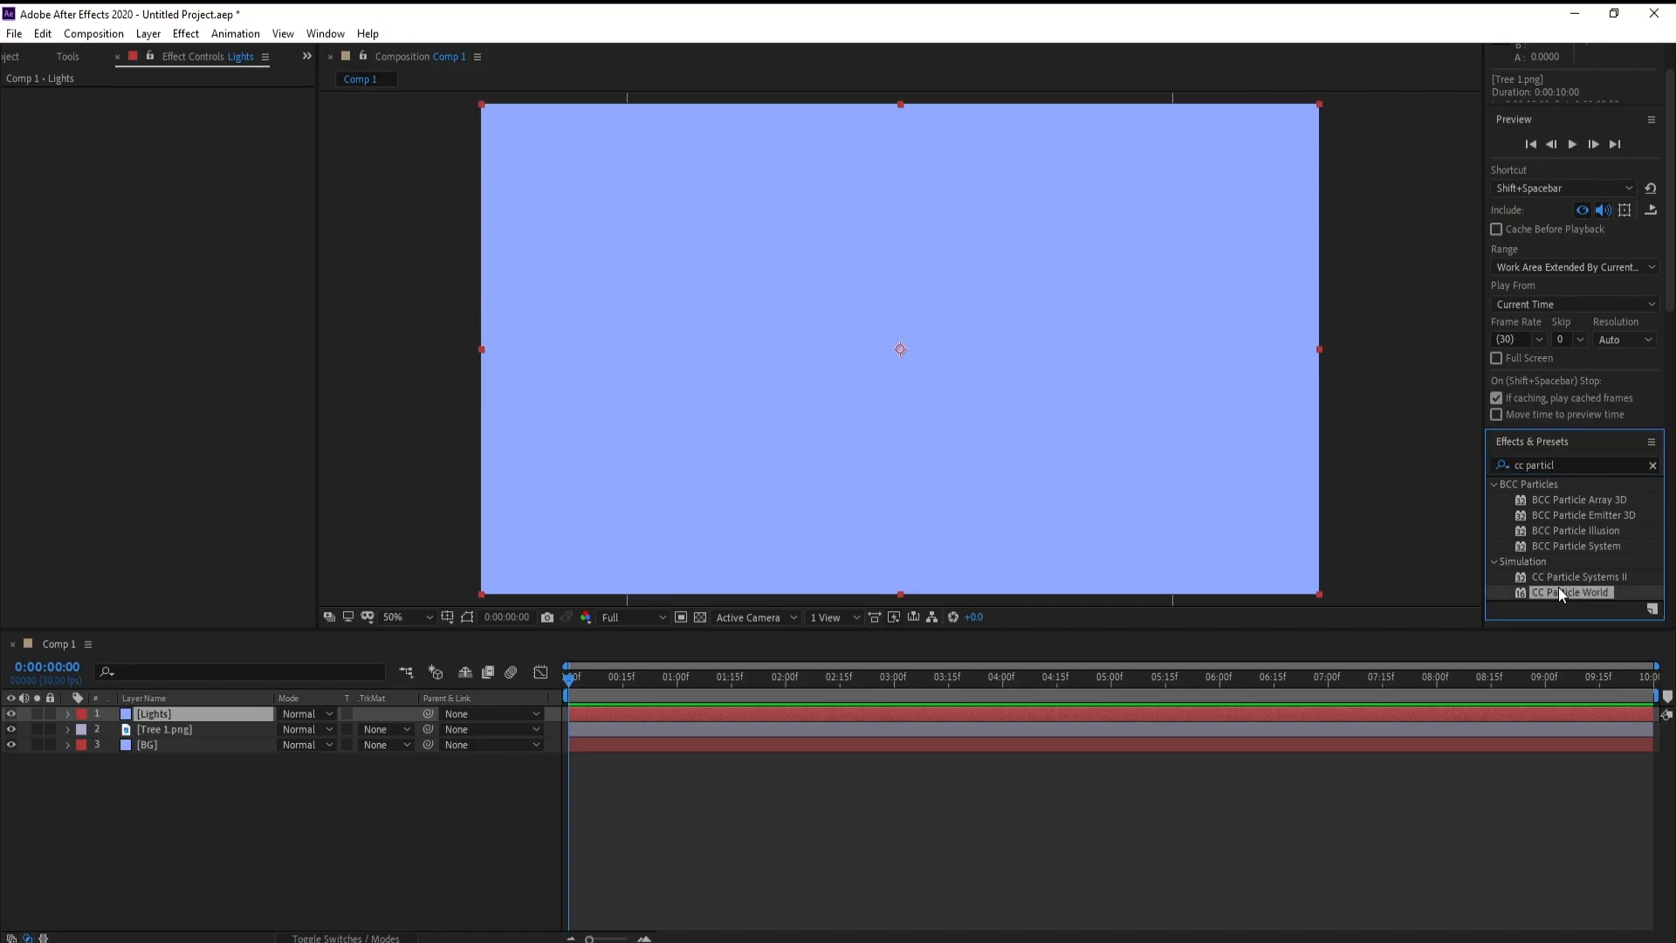
left_click_drag(579, 683, 897, 677)
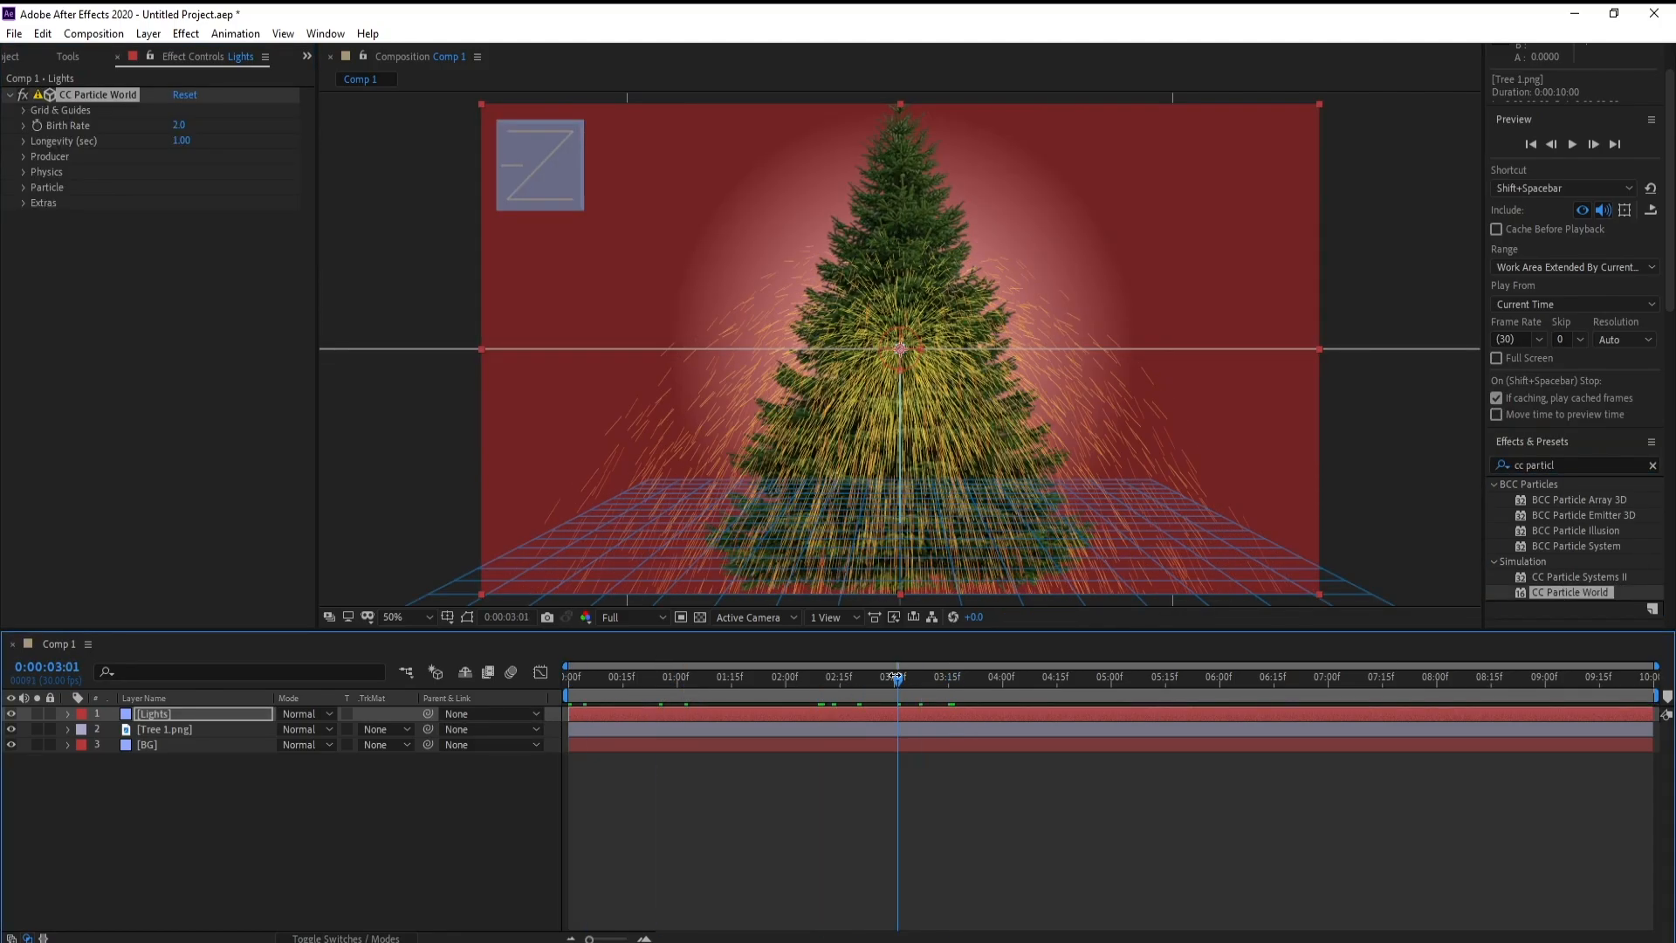
Turn off the Position, Radius, Motion Path, Grid and Axis Box guides of CC Particle World
left_click(25, 111)
left_click(178, 126)
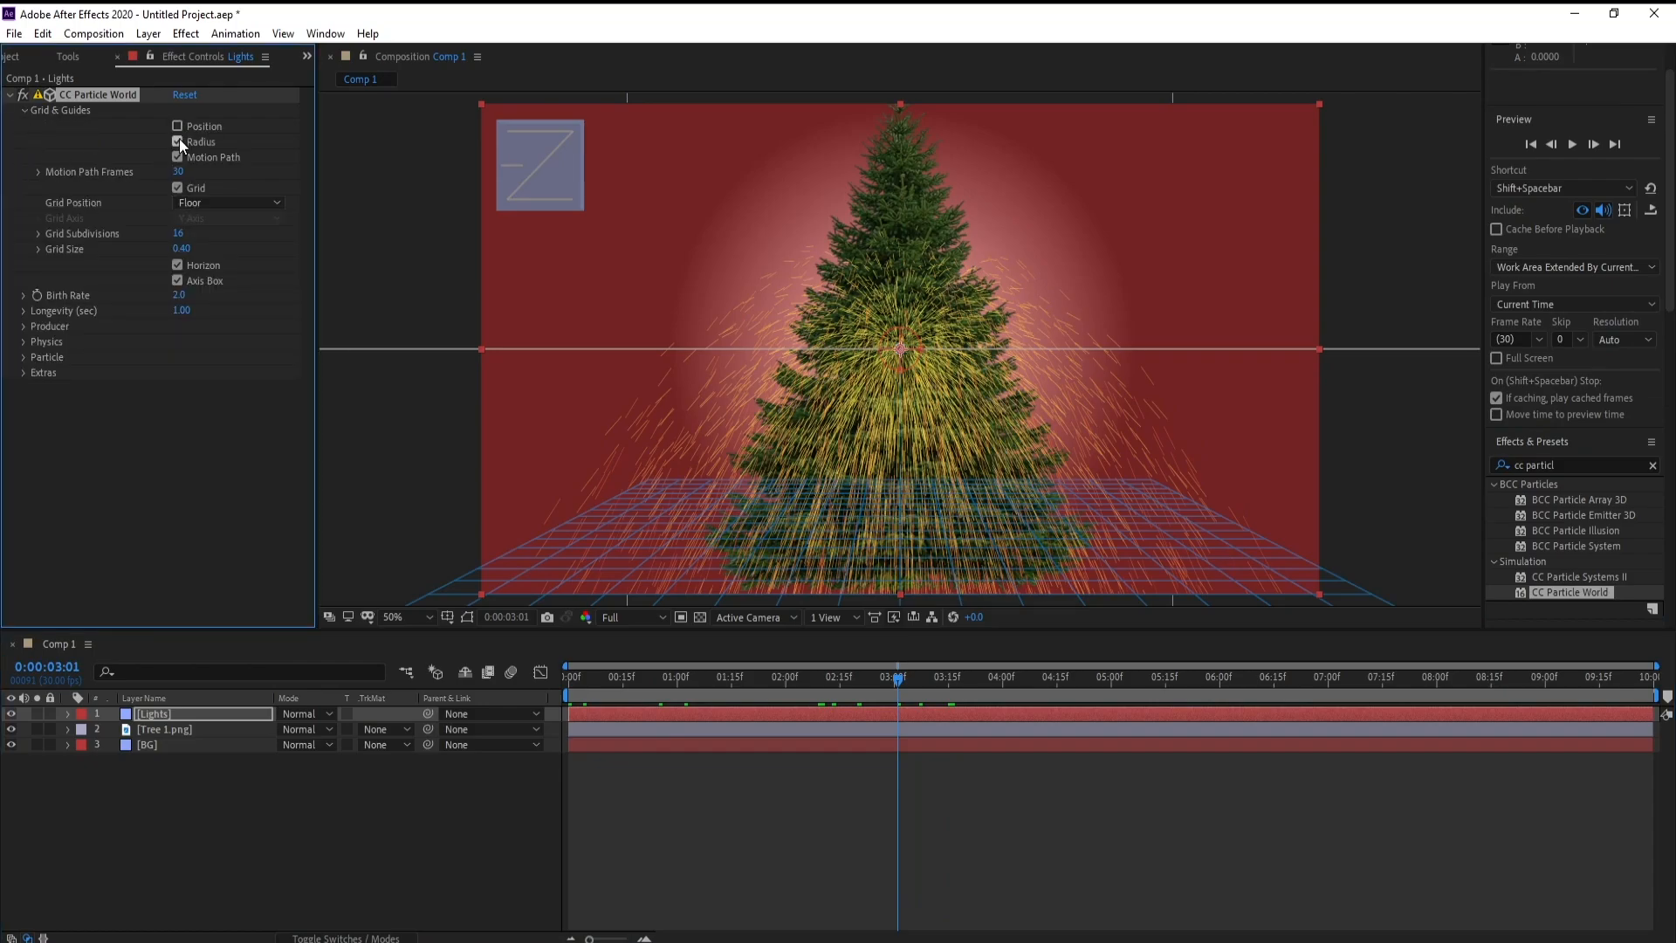
left_click(179, 141)
left_click(178, 157)
left_click(177, 188)
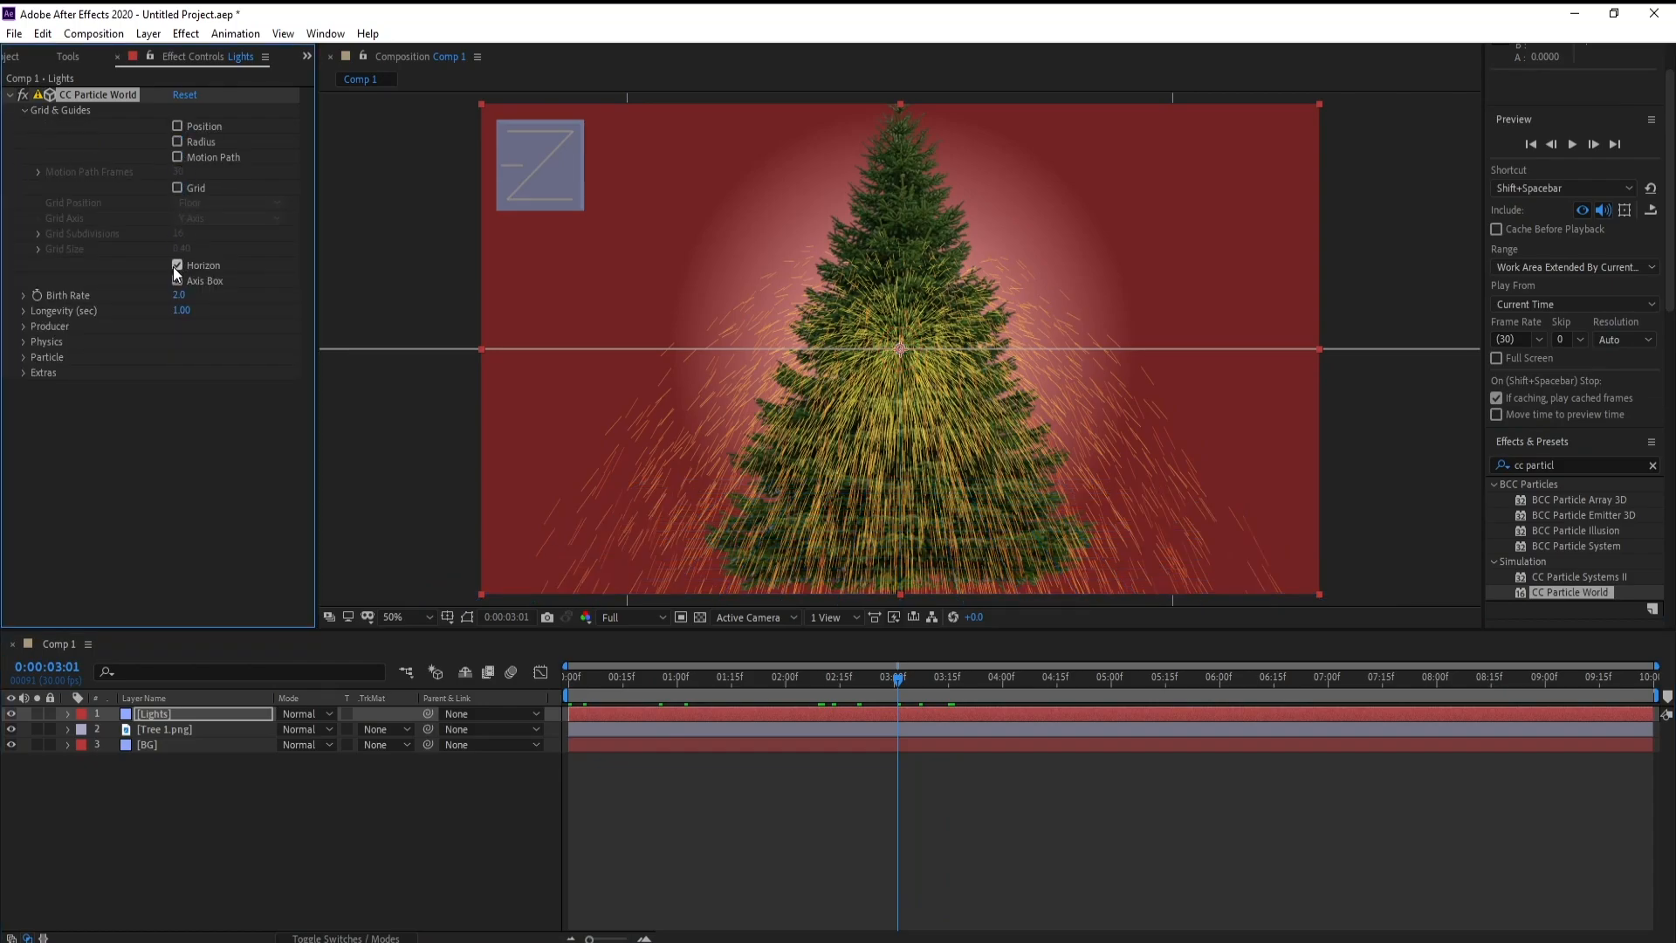
left_click(178, 280)
left_click(24, 111)
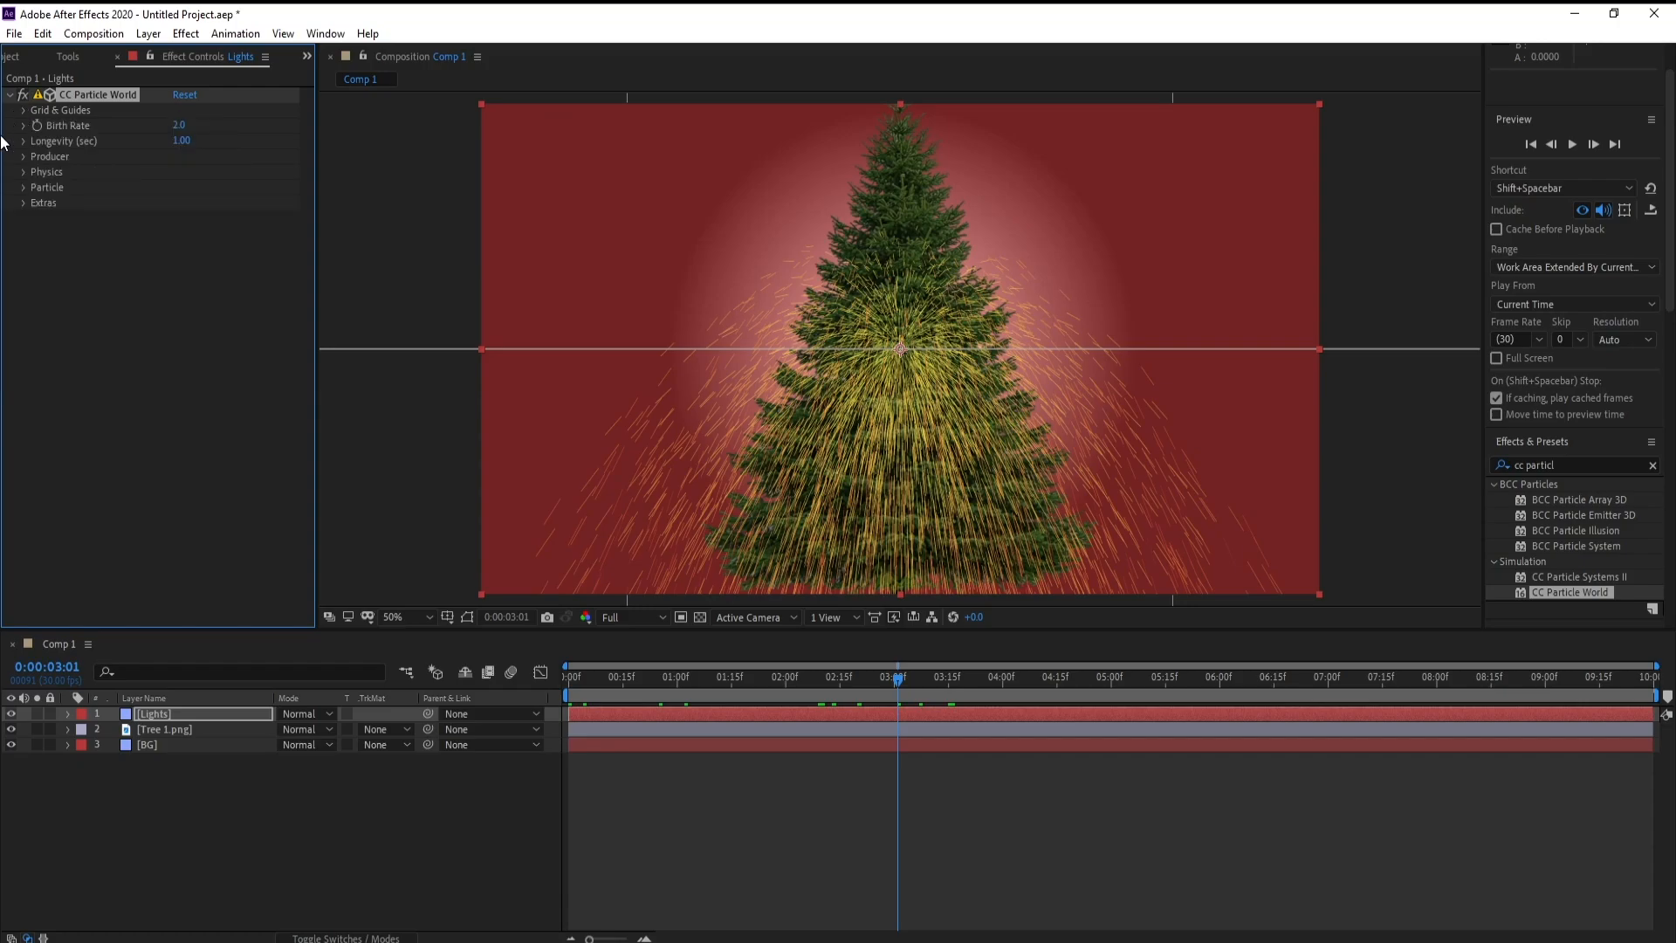
Set the CC Particle World Birth Rate to 3.0 and Longevity to 0.50 seconds
left_click(178, 125)
type("3")
key("Return")
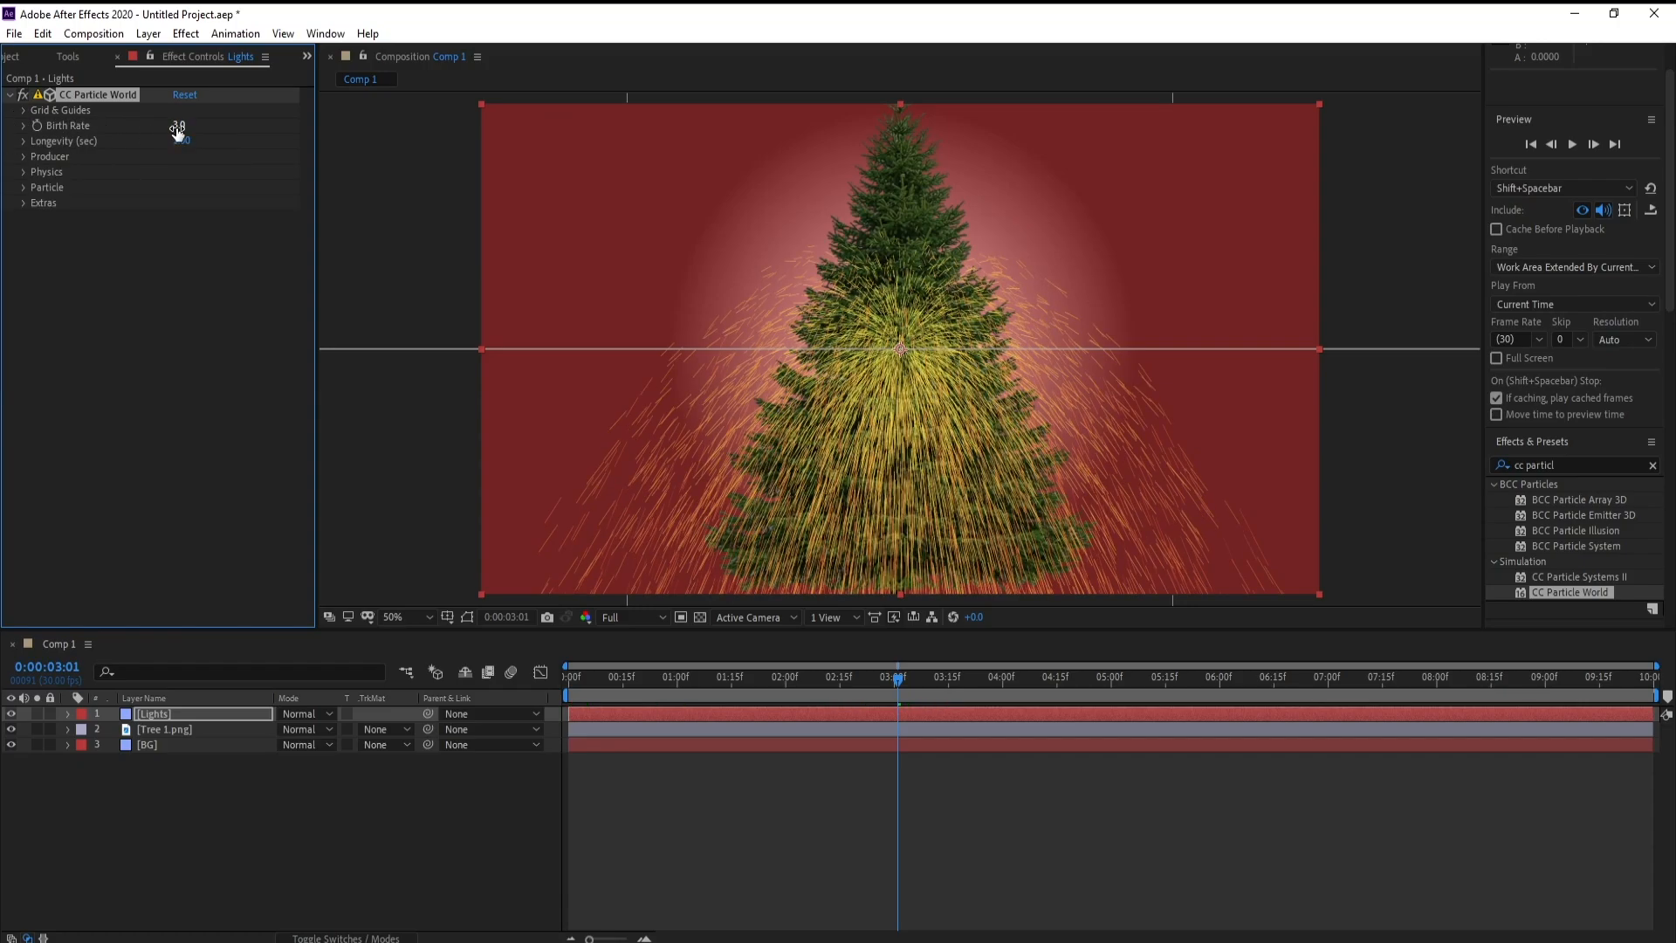
left_click(181, 141)
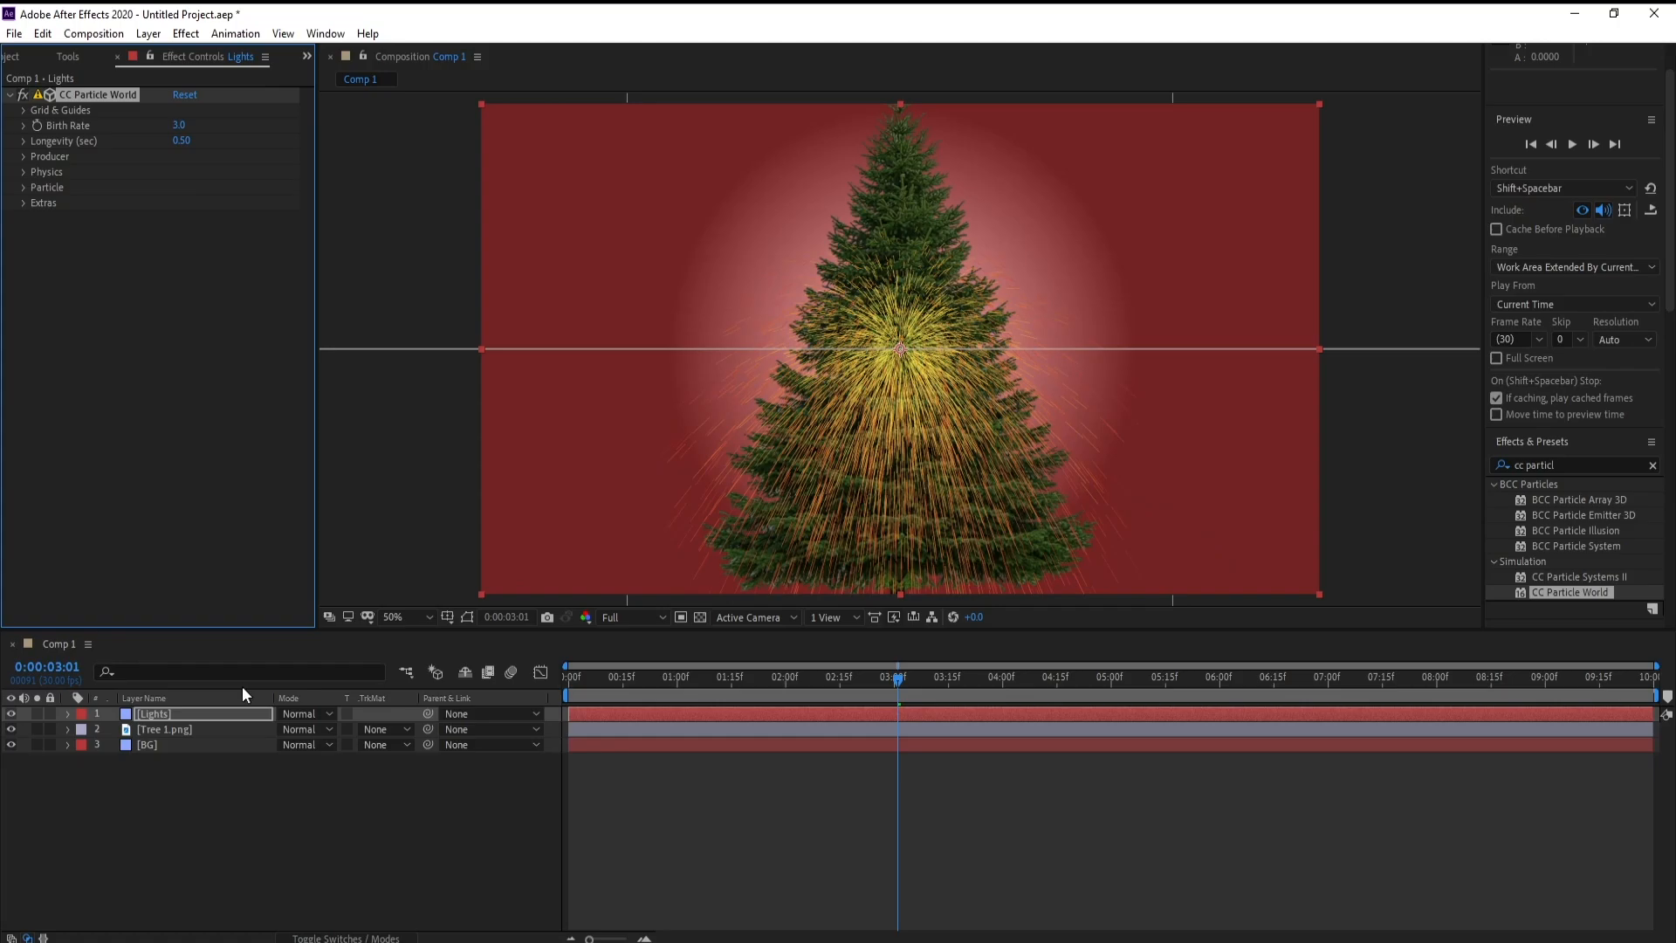
Turn off the Horizon guide of CC Particle World and move the current time to about 0:00:01:29
left_click(24, 110)
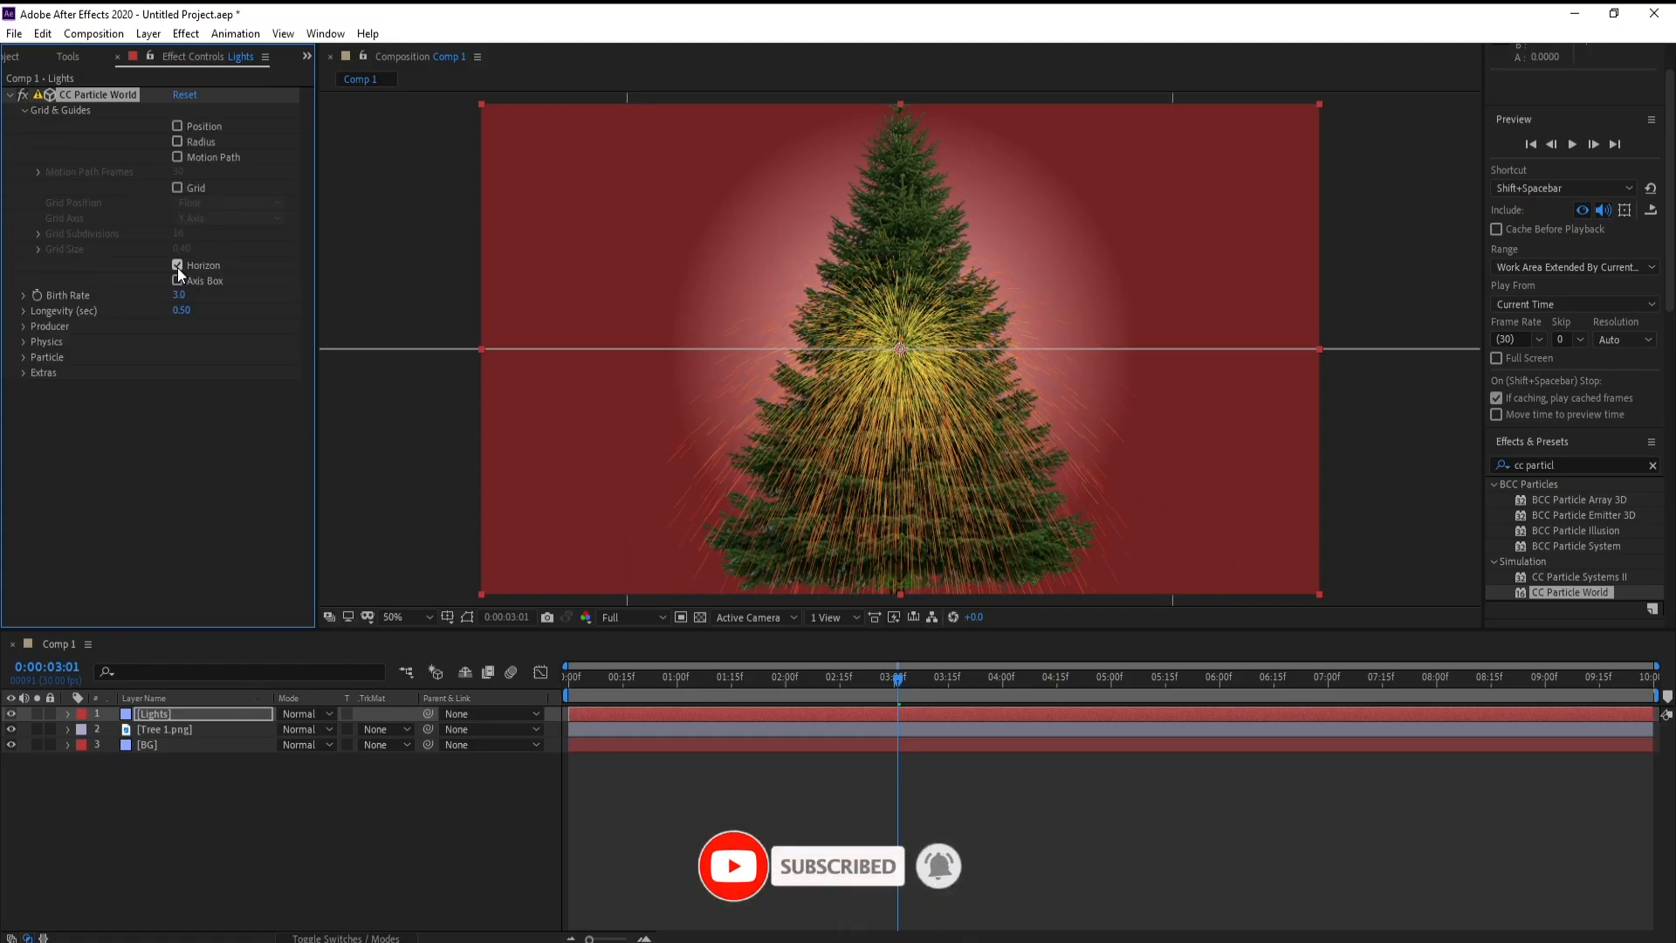
left_click(177, 265)
left_click(25, 110)
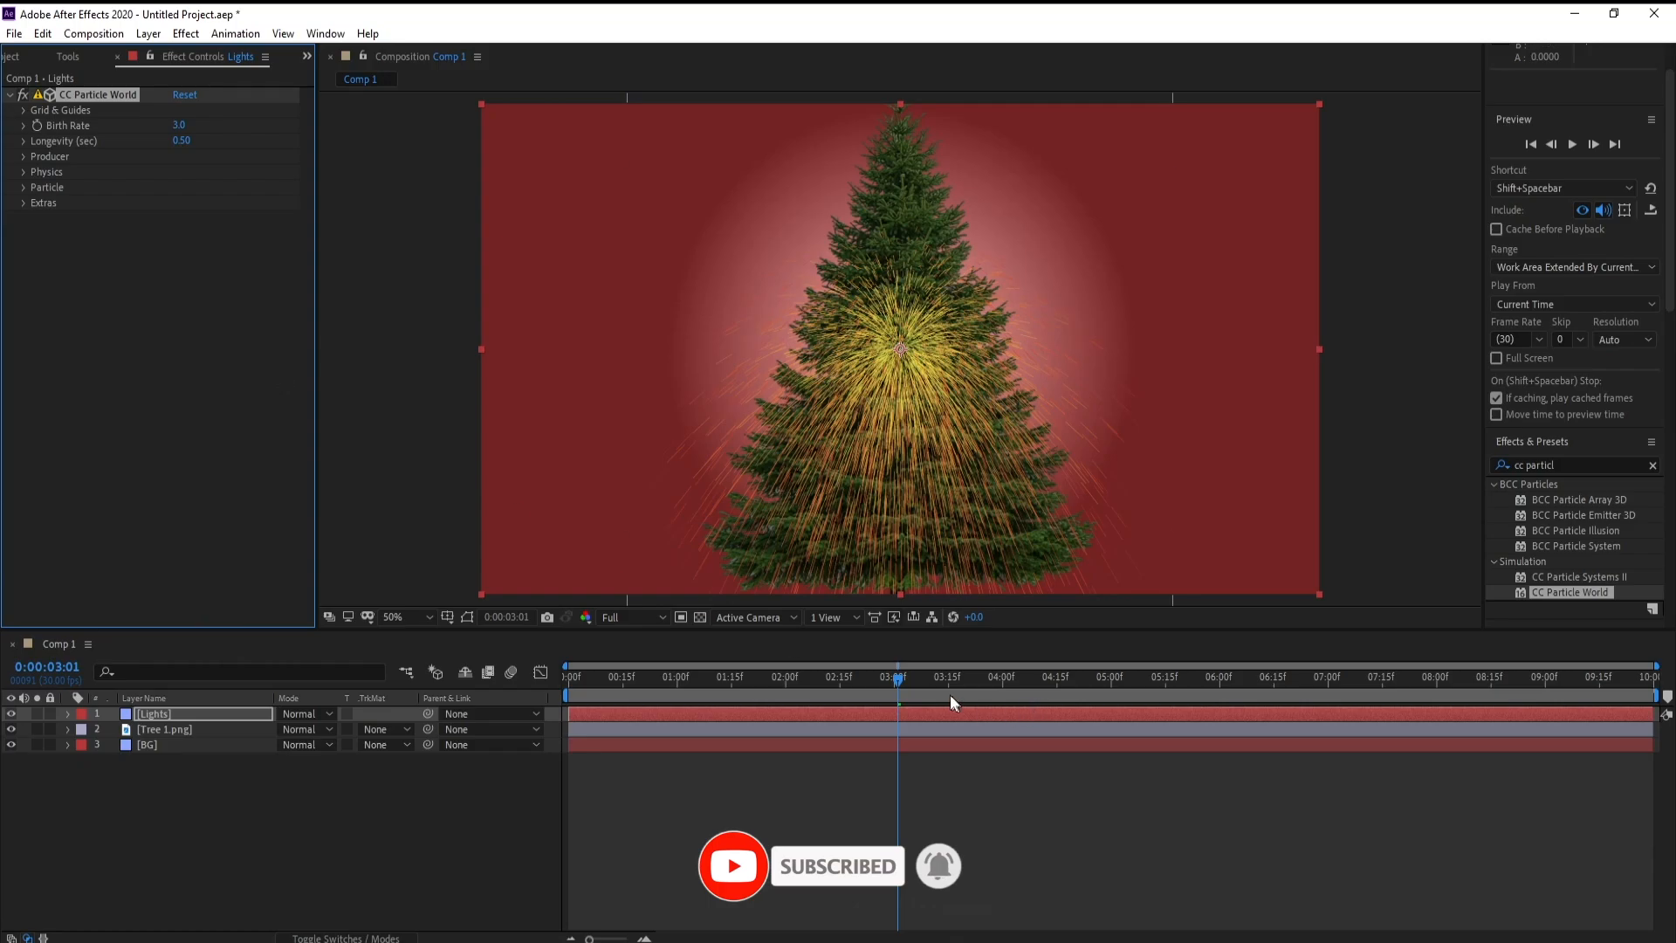
left_click_drag(827, 684, 784, 677)
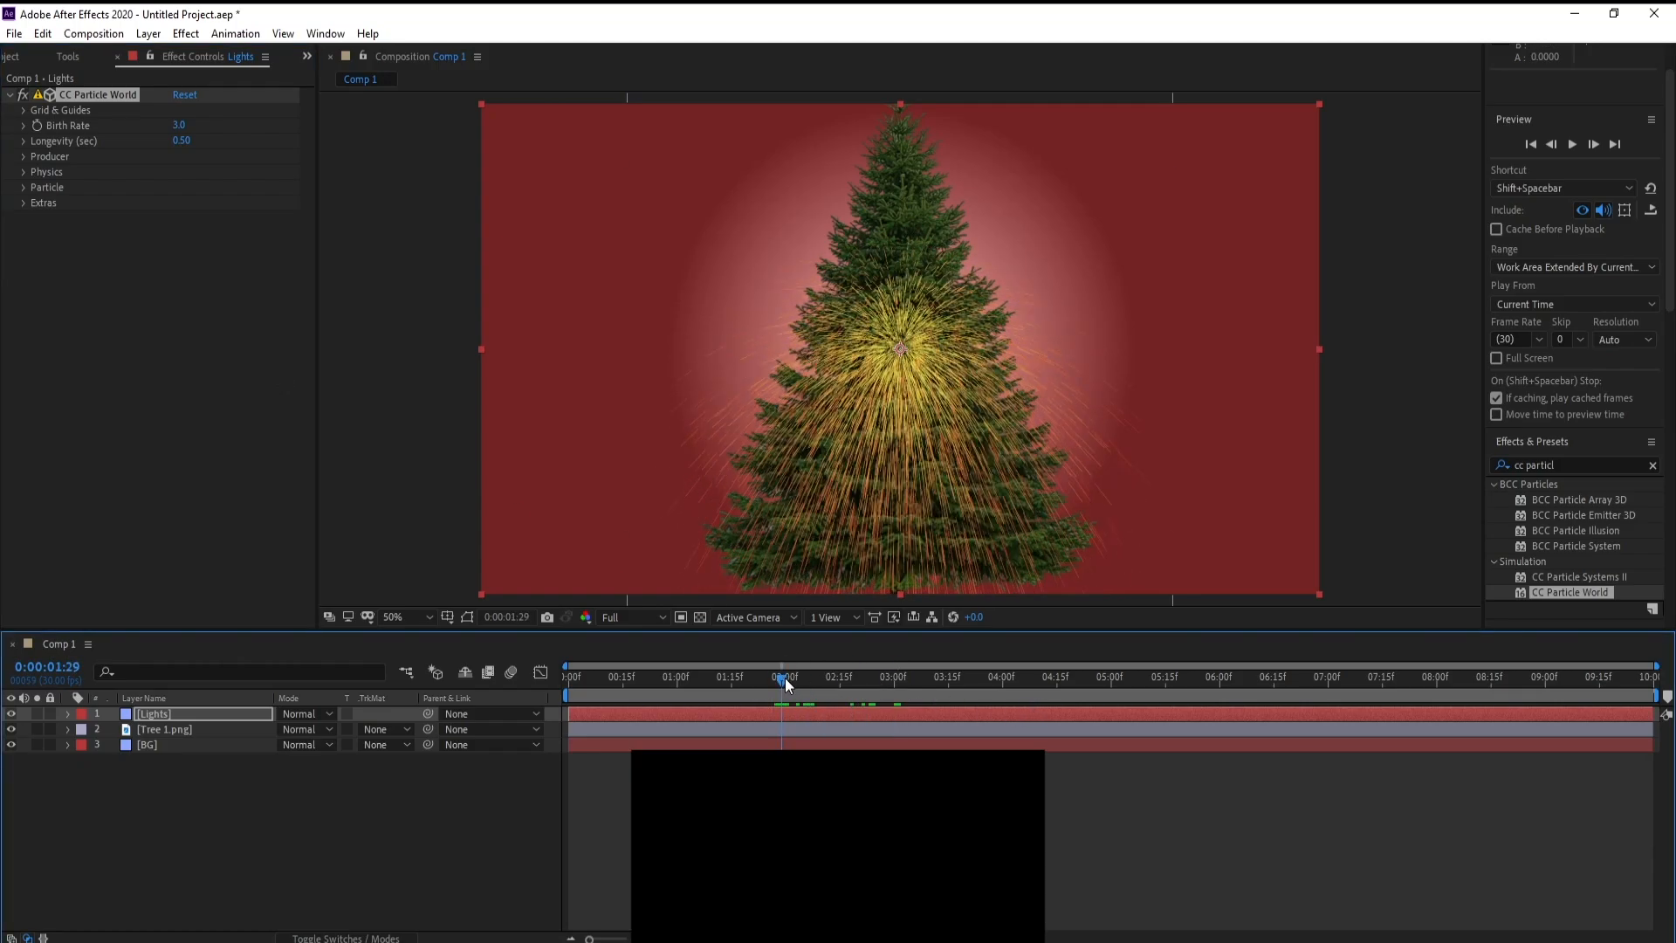
Set the Velocity, Gravity and Extra values in the CC Particle World Physics settings to 0
left_click(24, 158)
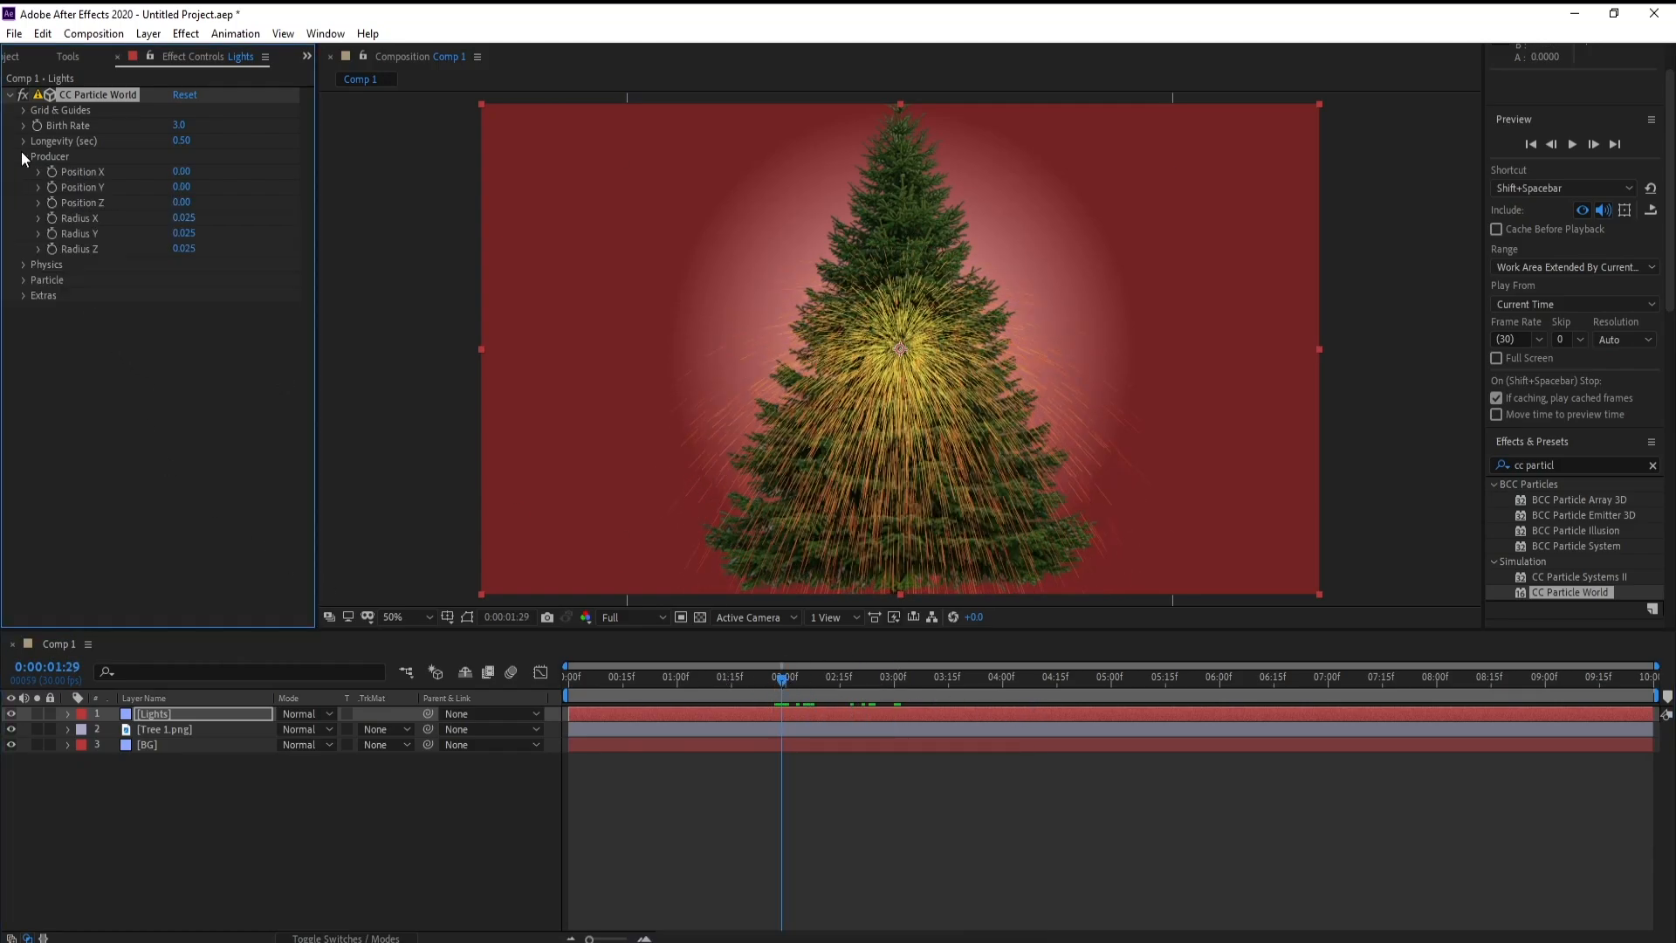
left_click(23, 157)
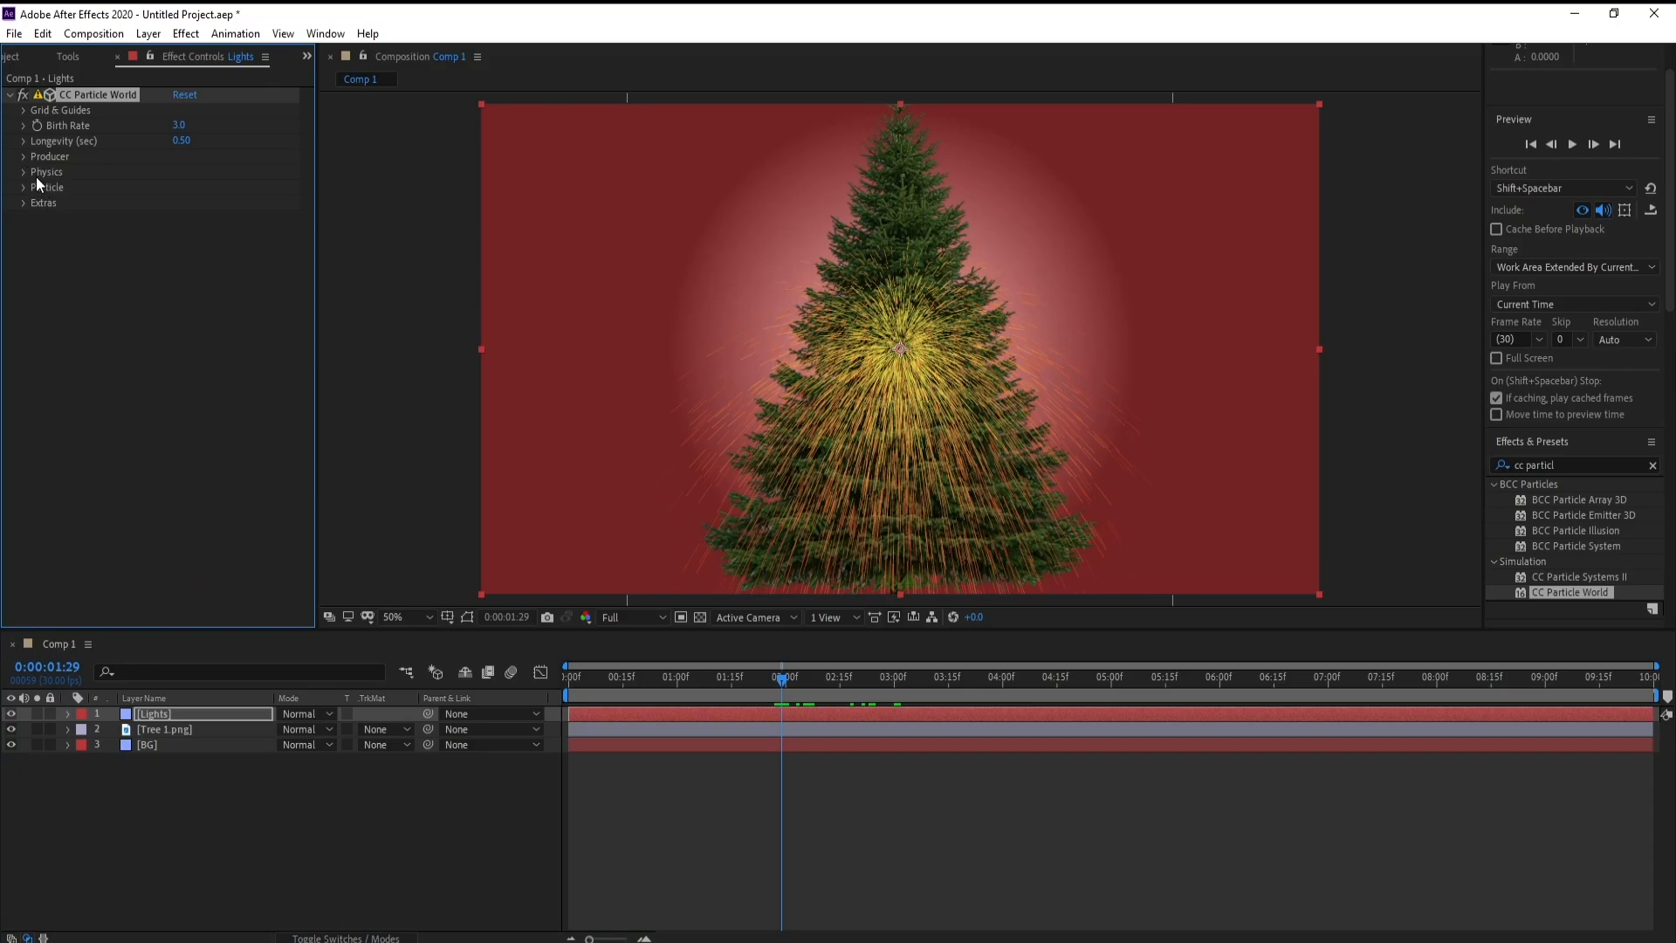
left_click(23, 173)
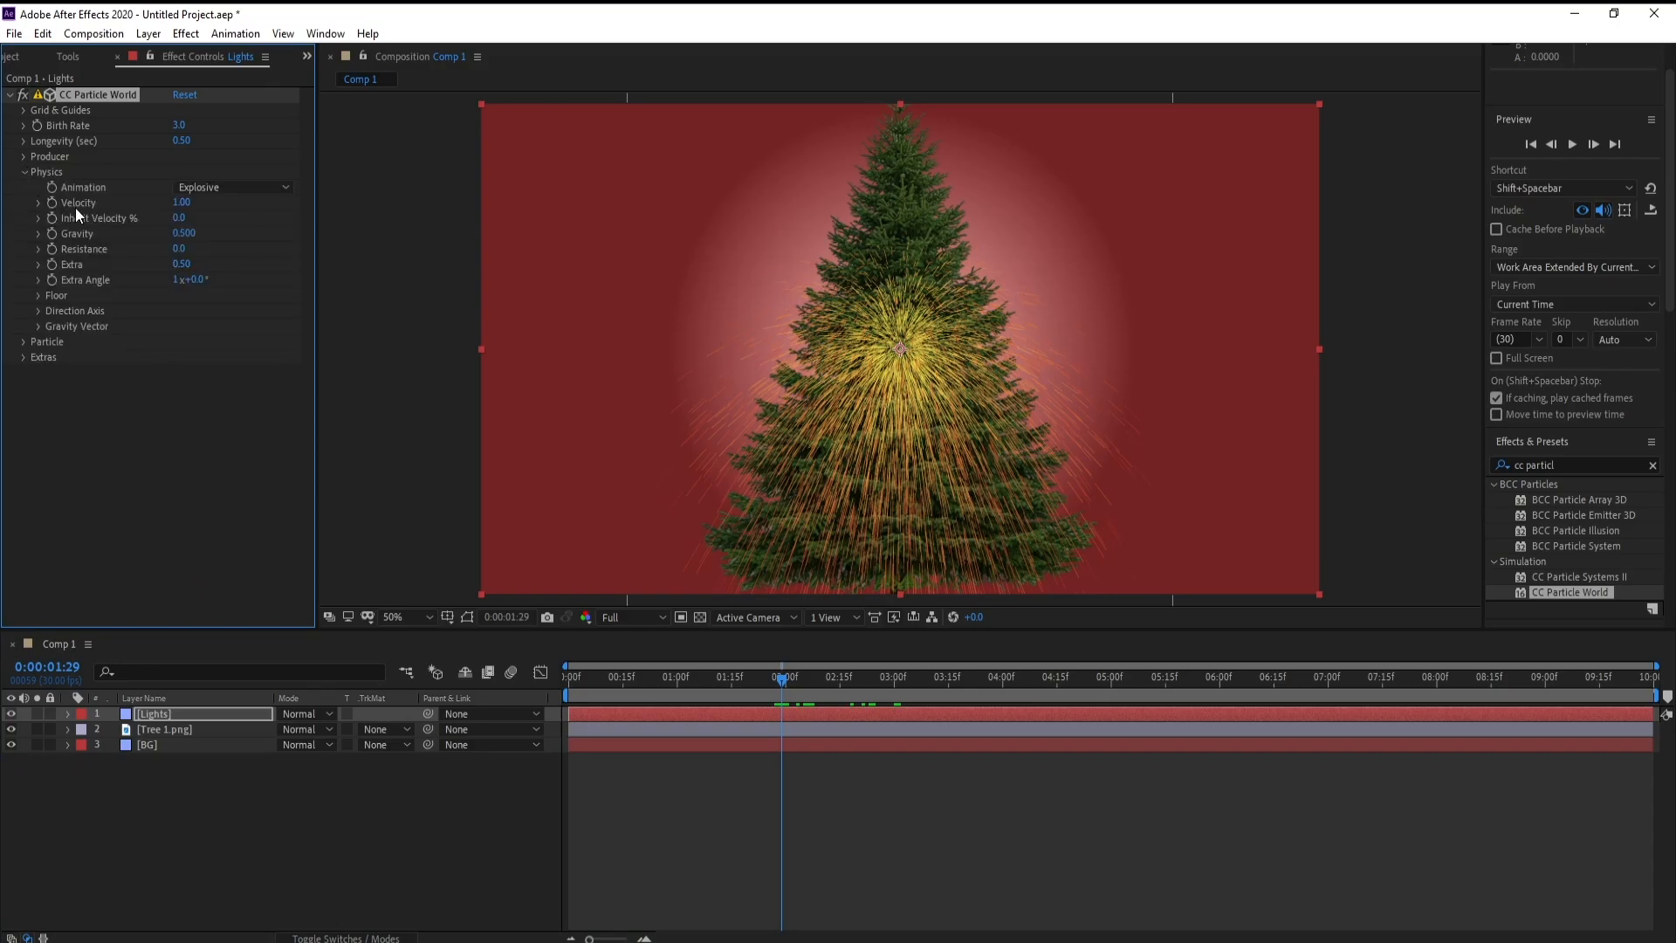
left_click(182, 202)
type("0")
left_click(183, 234)
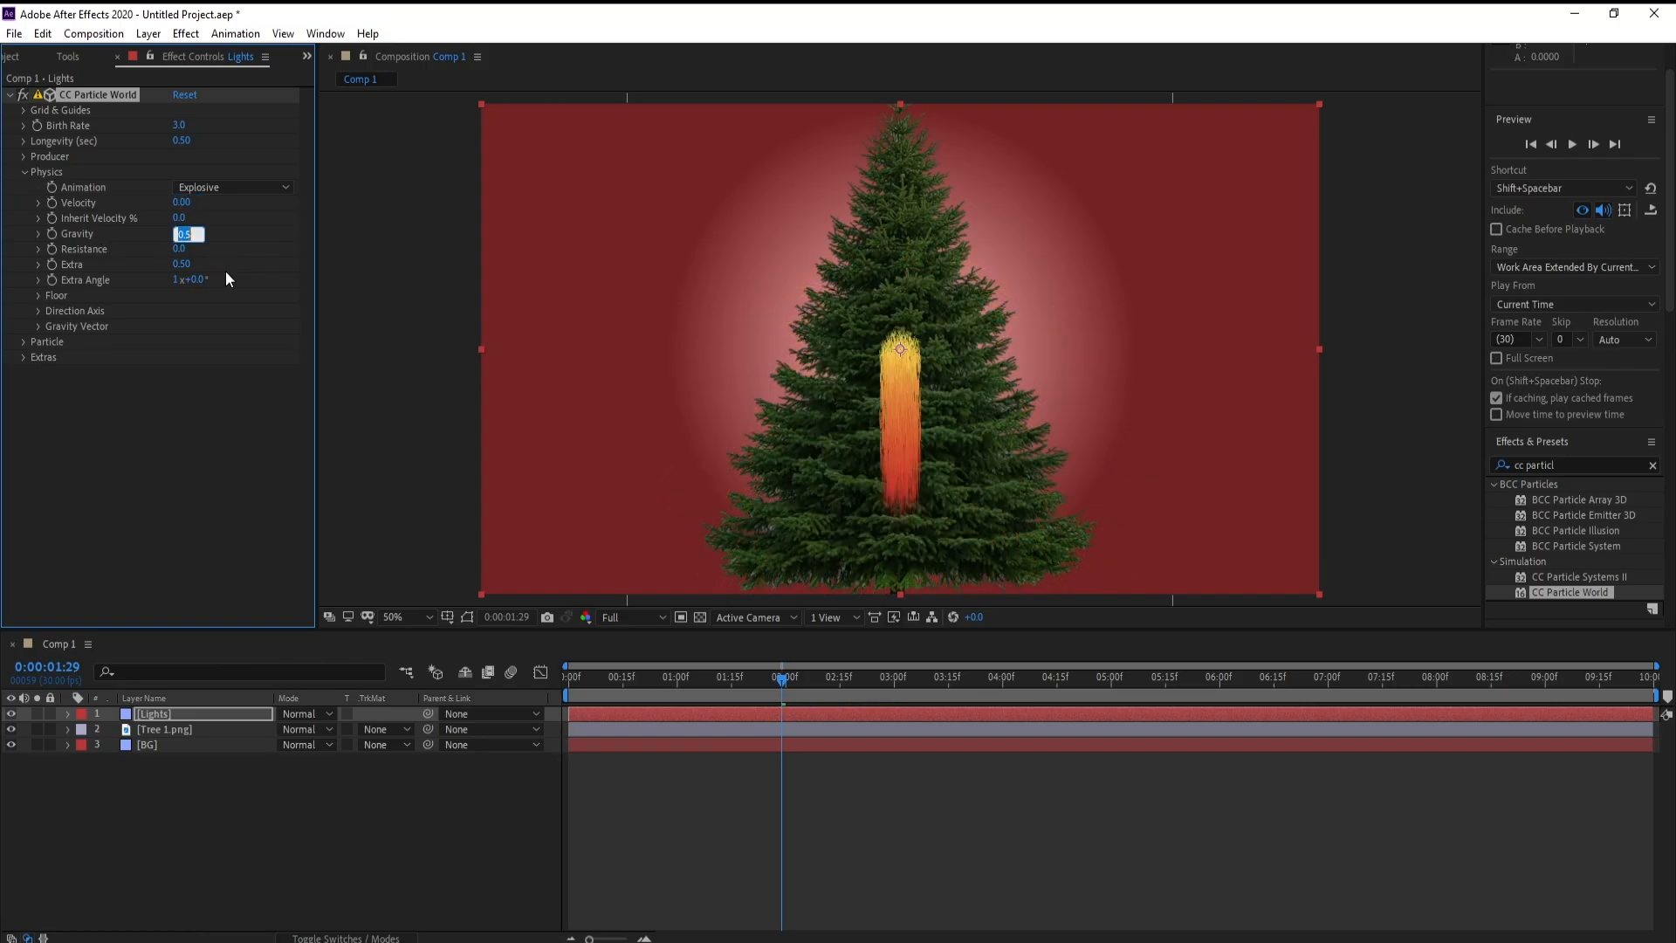
left_click(181, 265)
type("0")
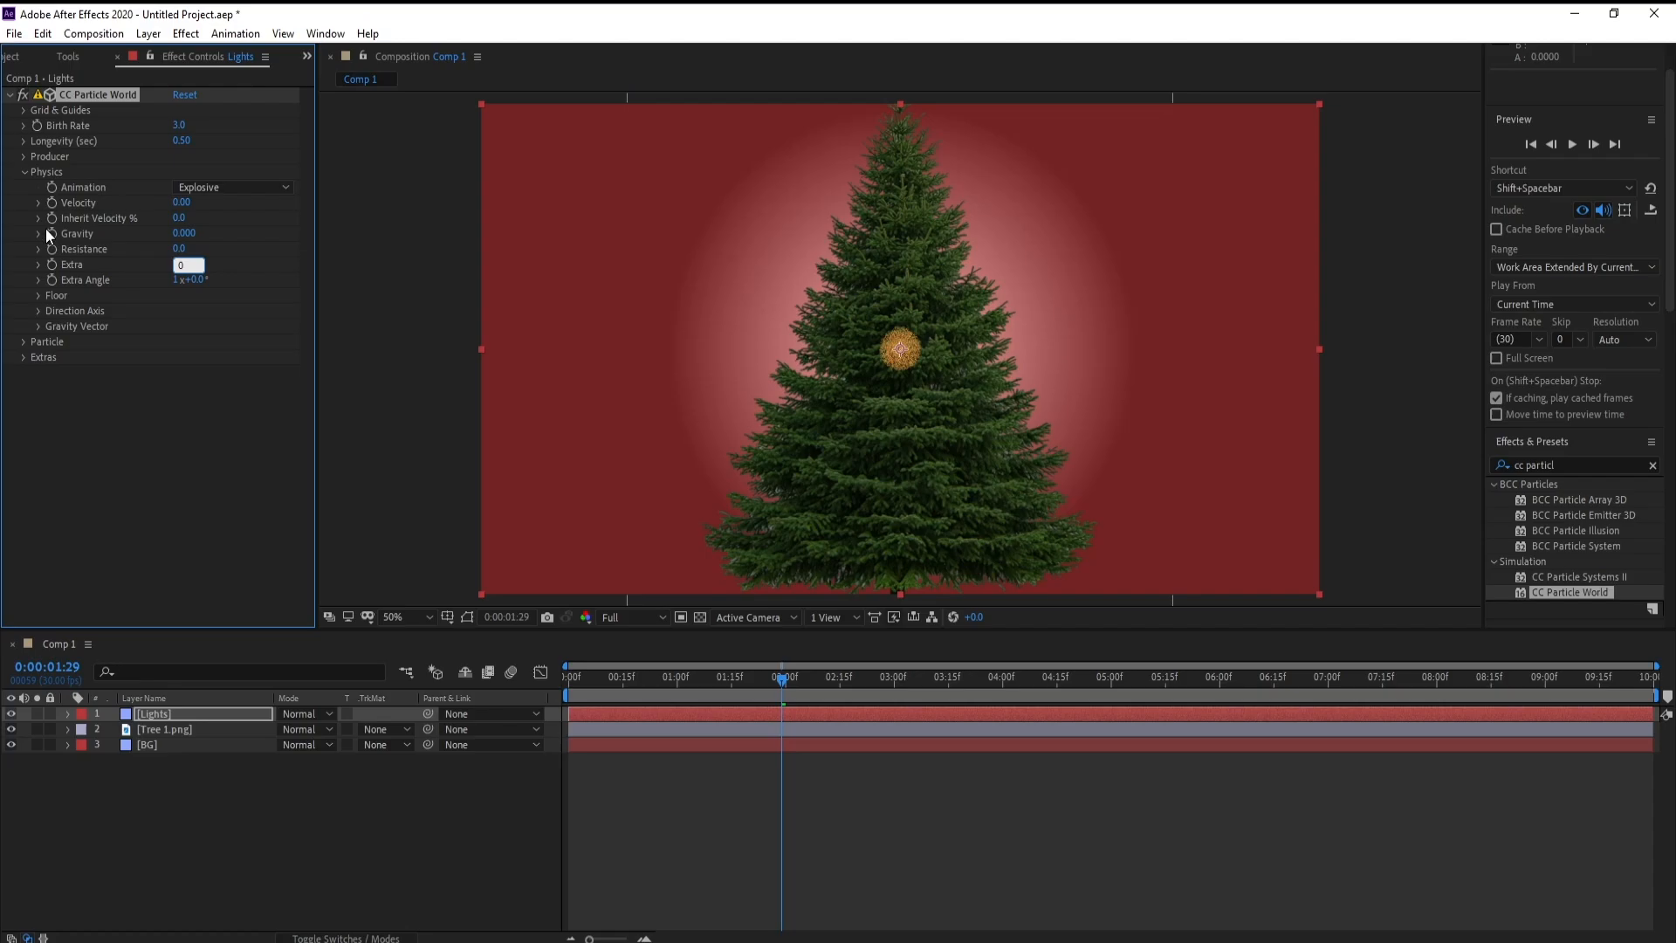
key("Return")
left_click(23, 172)
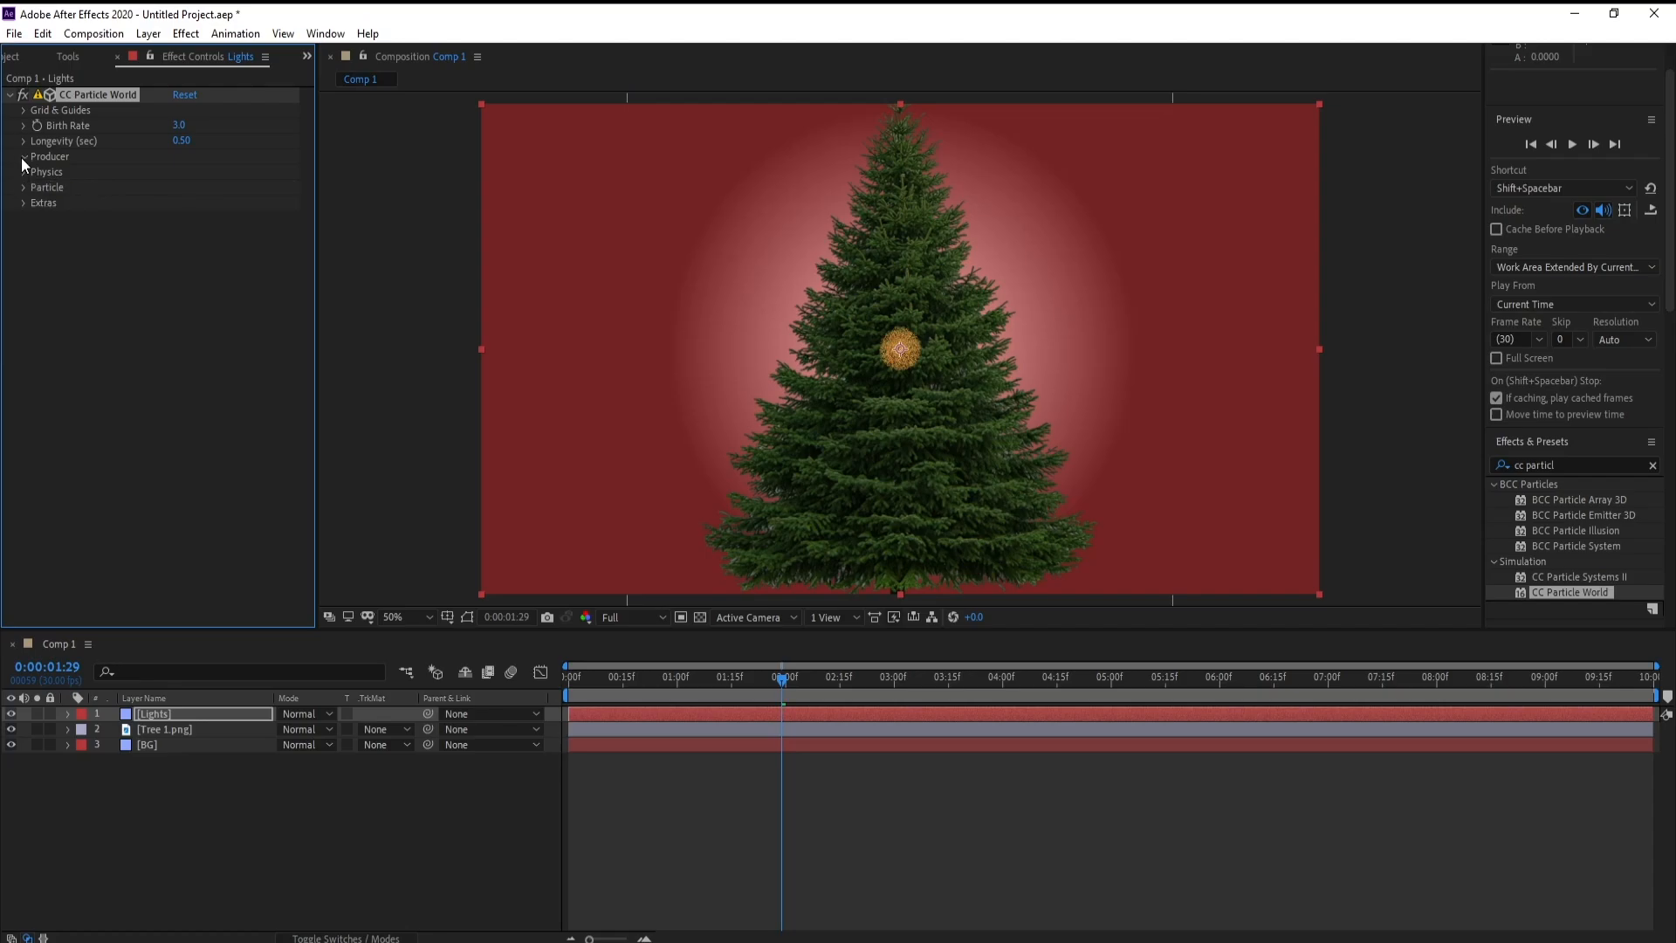
Hide the BG layer and spread the particle producer to Radius X 0.425 and Radius Y 0.525
left_click(24, 156)
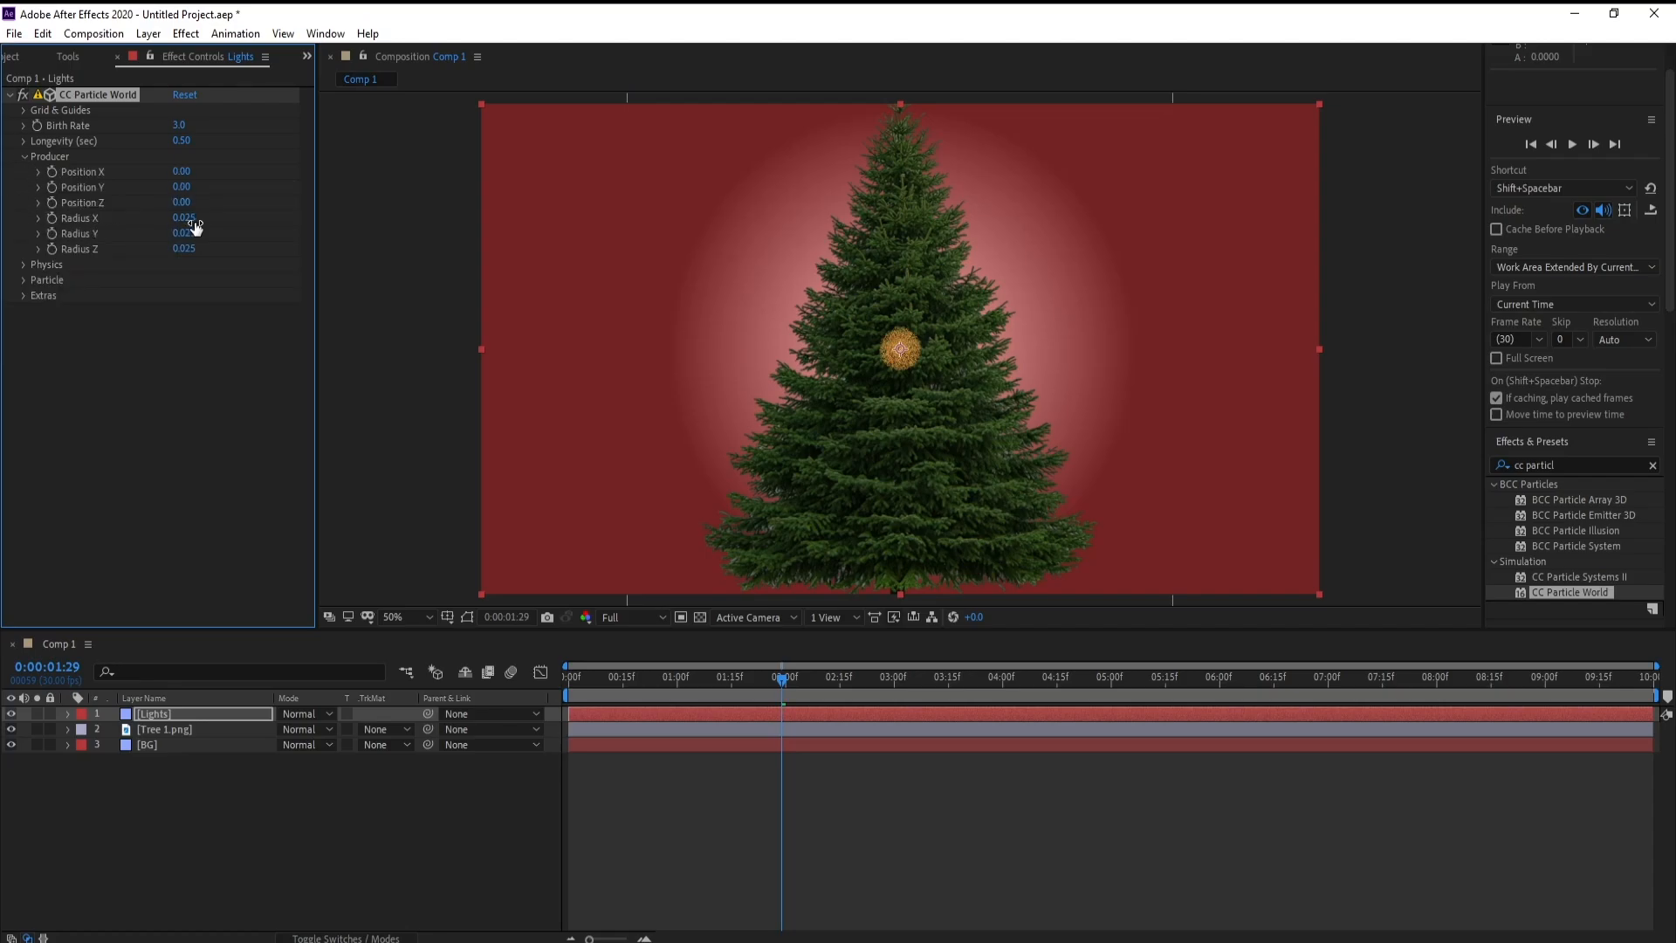
left_click_drag(184, 225, 208, 227)
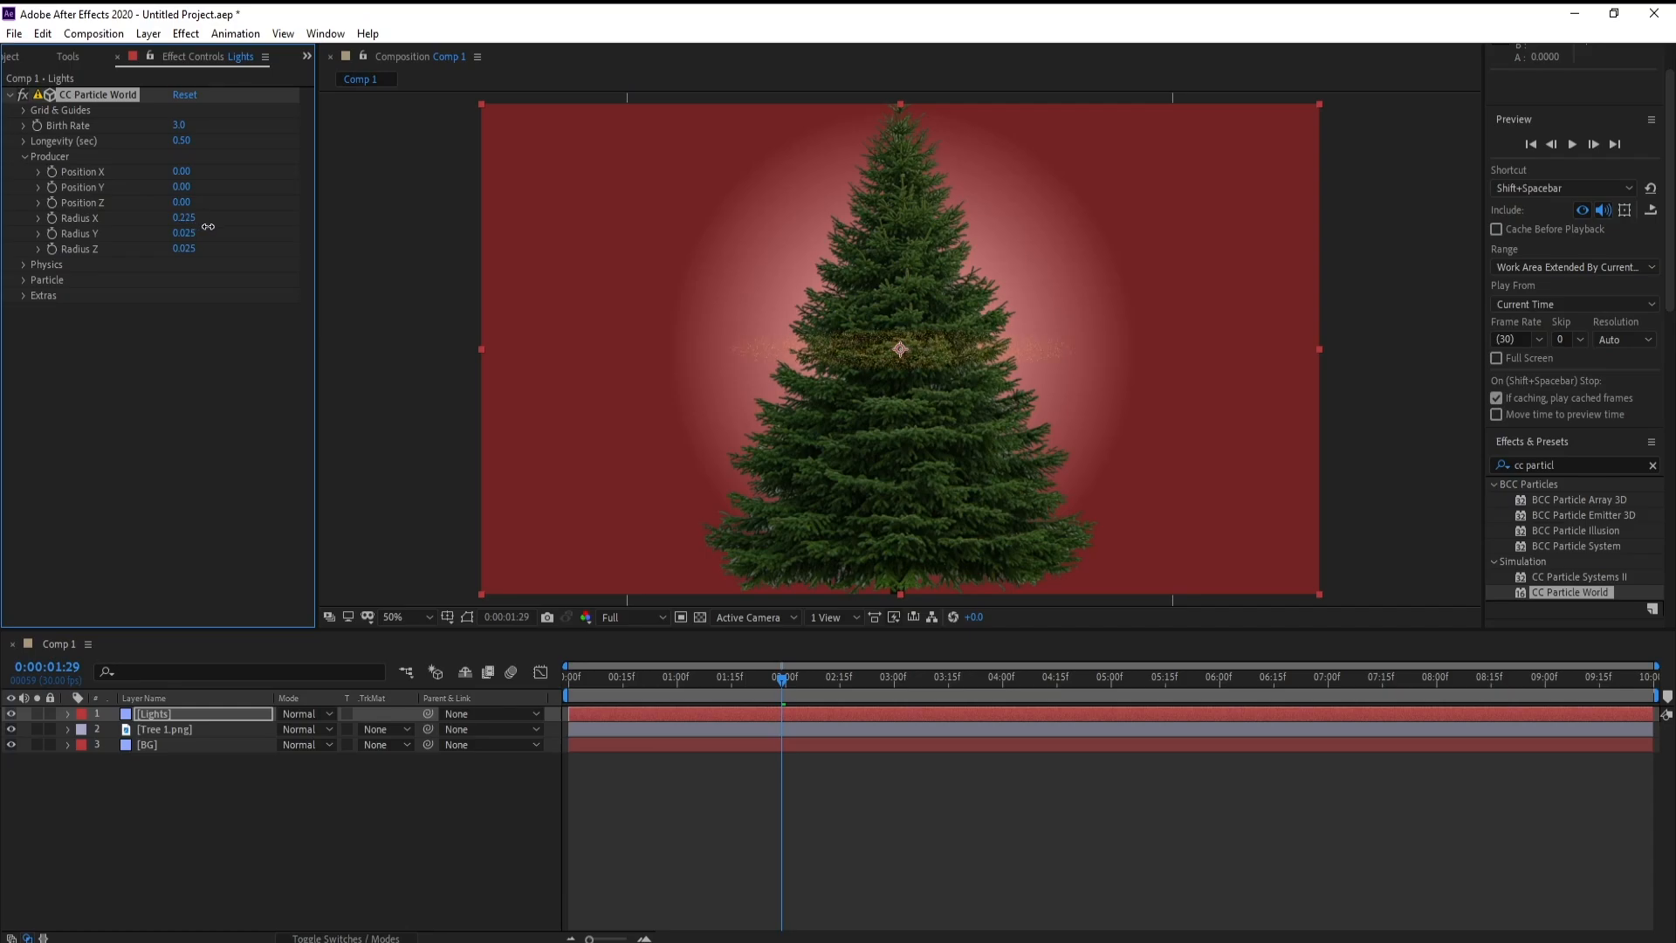
left_click(13, 741)
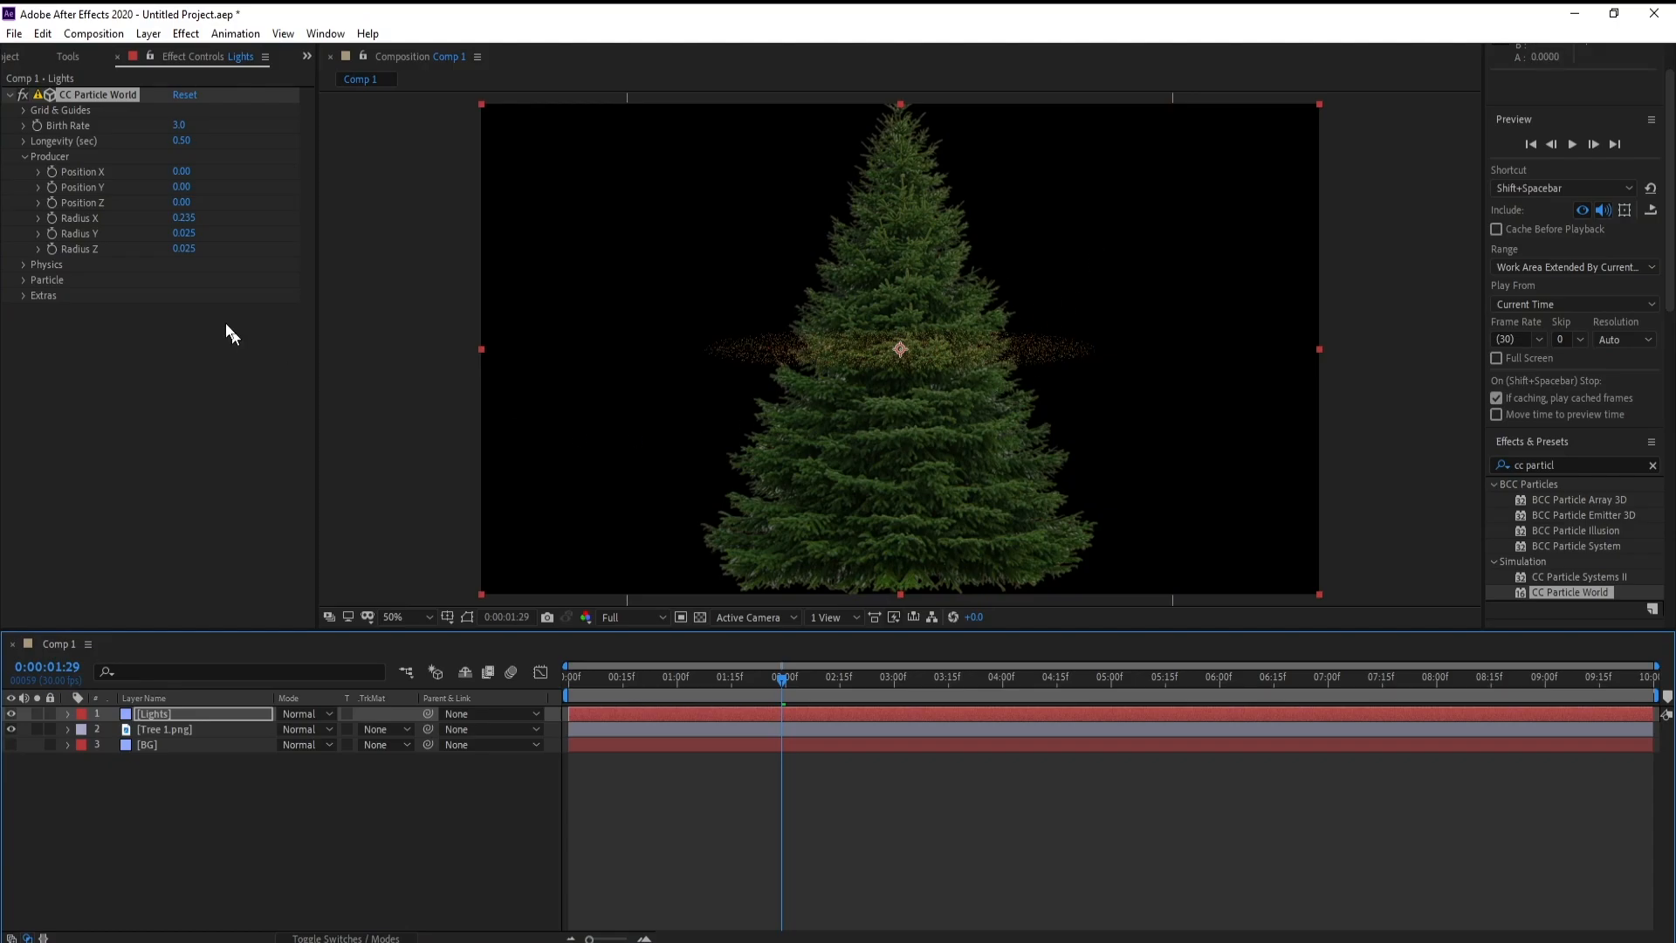
left_click_drag(181, 233, 229, 246)
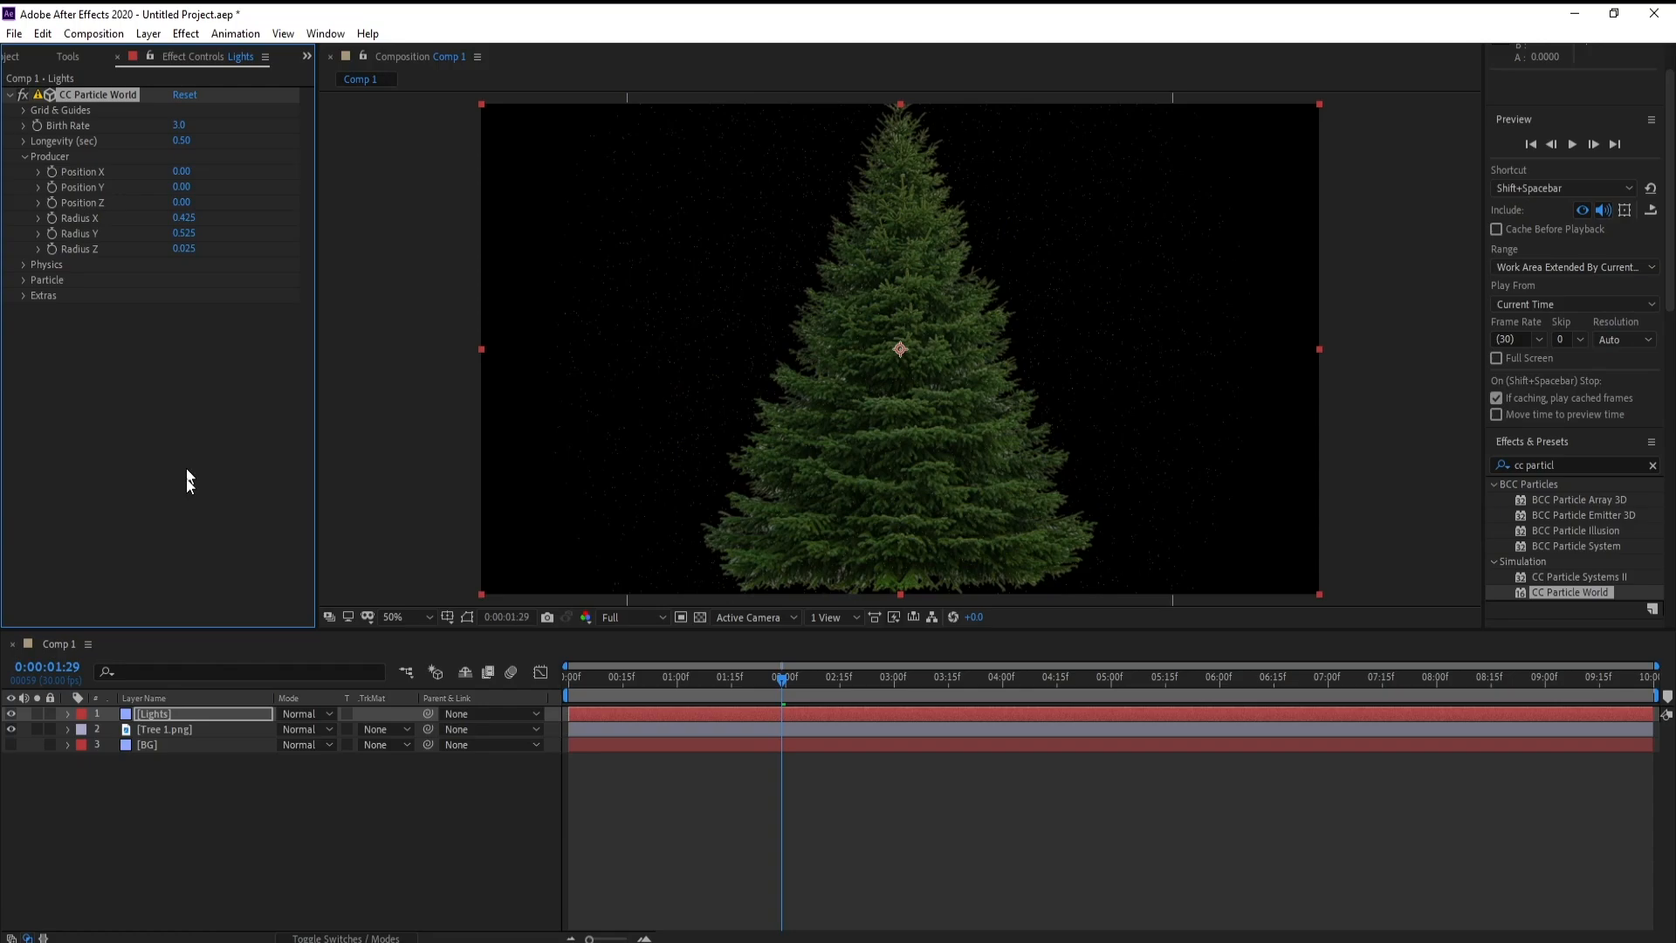
Solo the Lights layer and preview its particles from about 0:00:02:01
left_click(37, 714)
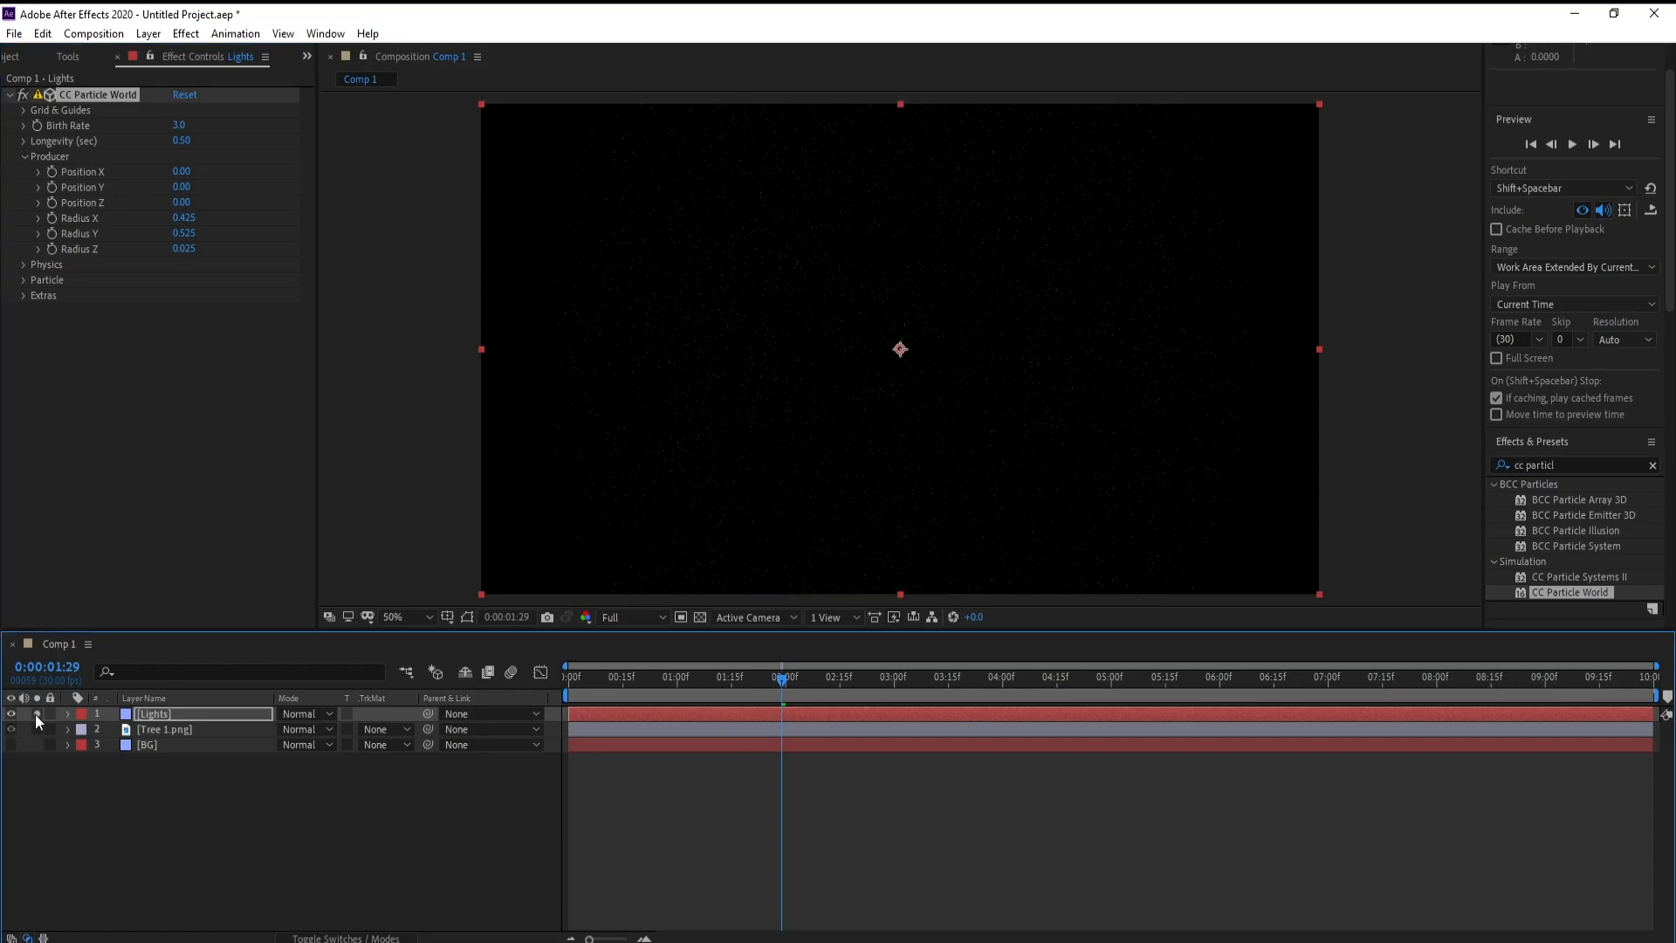
key("space")
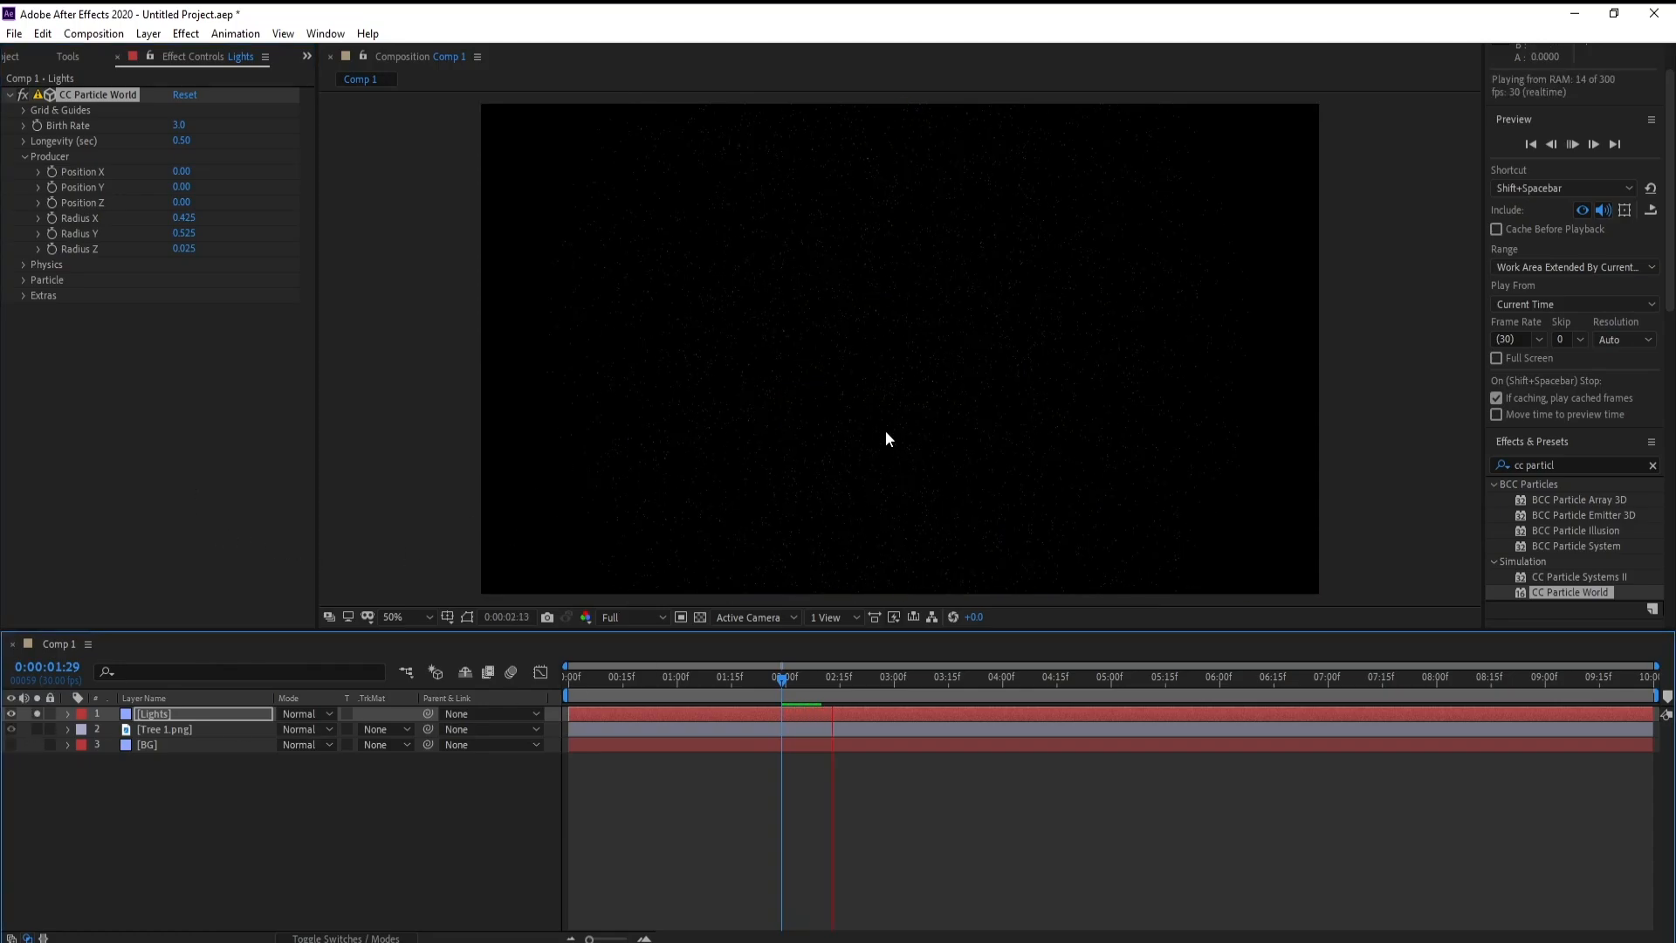
left_click(789, 684)
key("space")
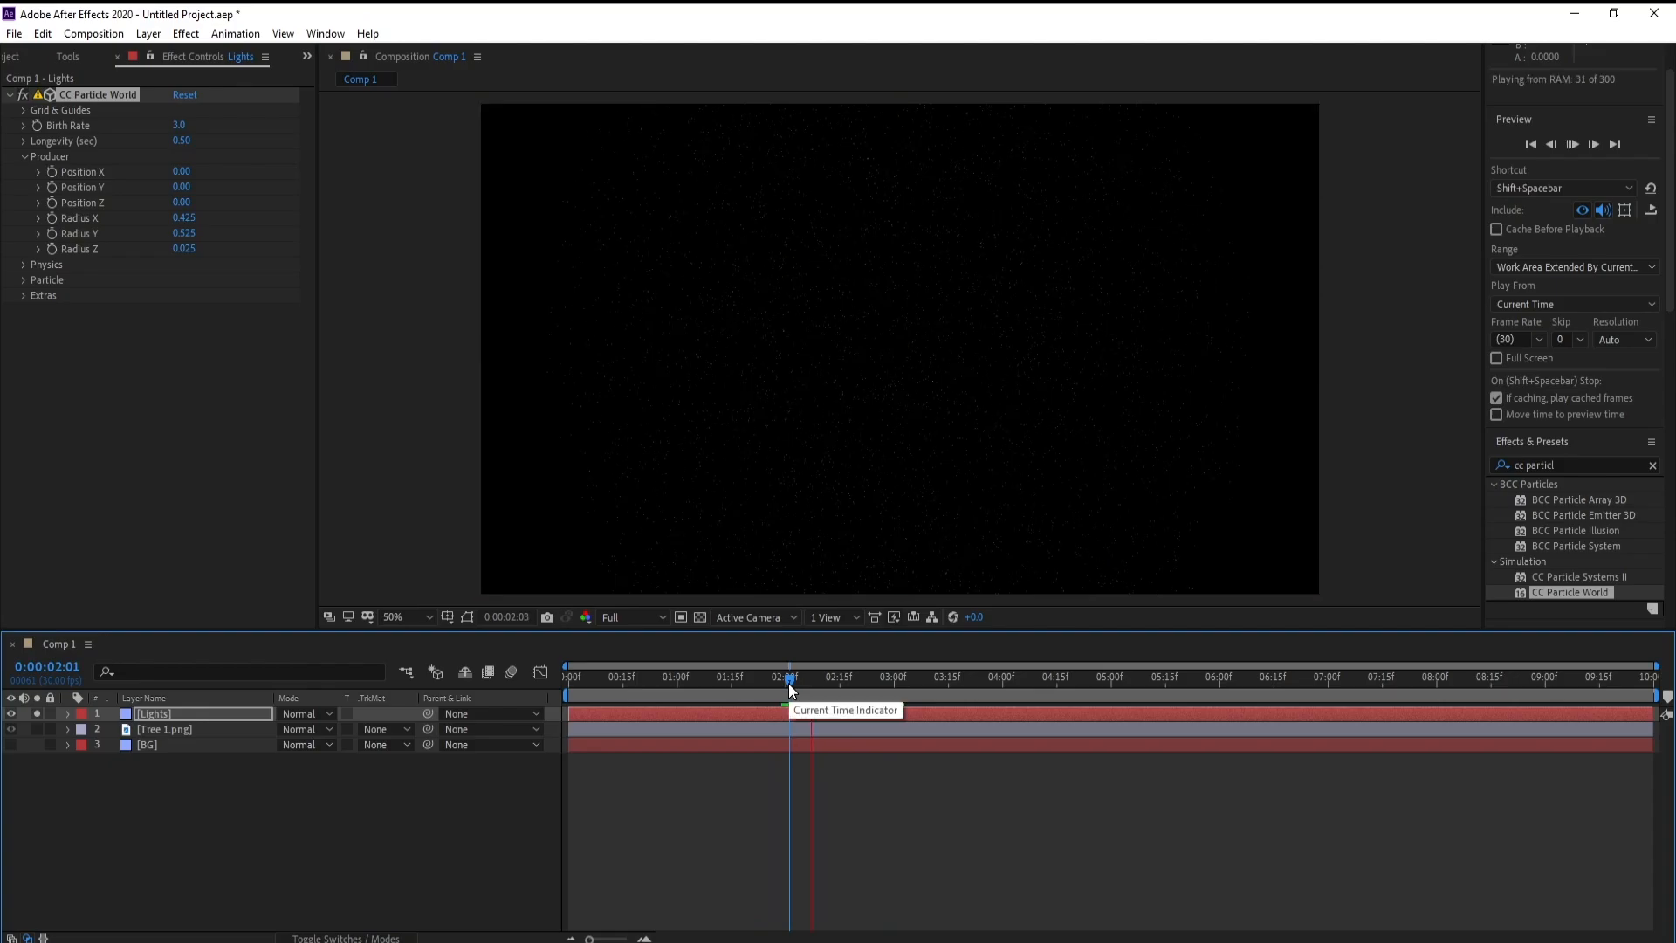
key("space")
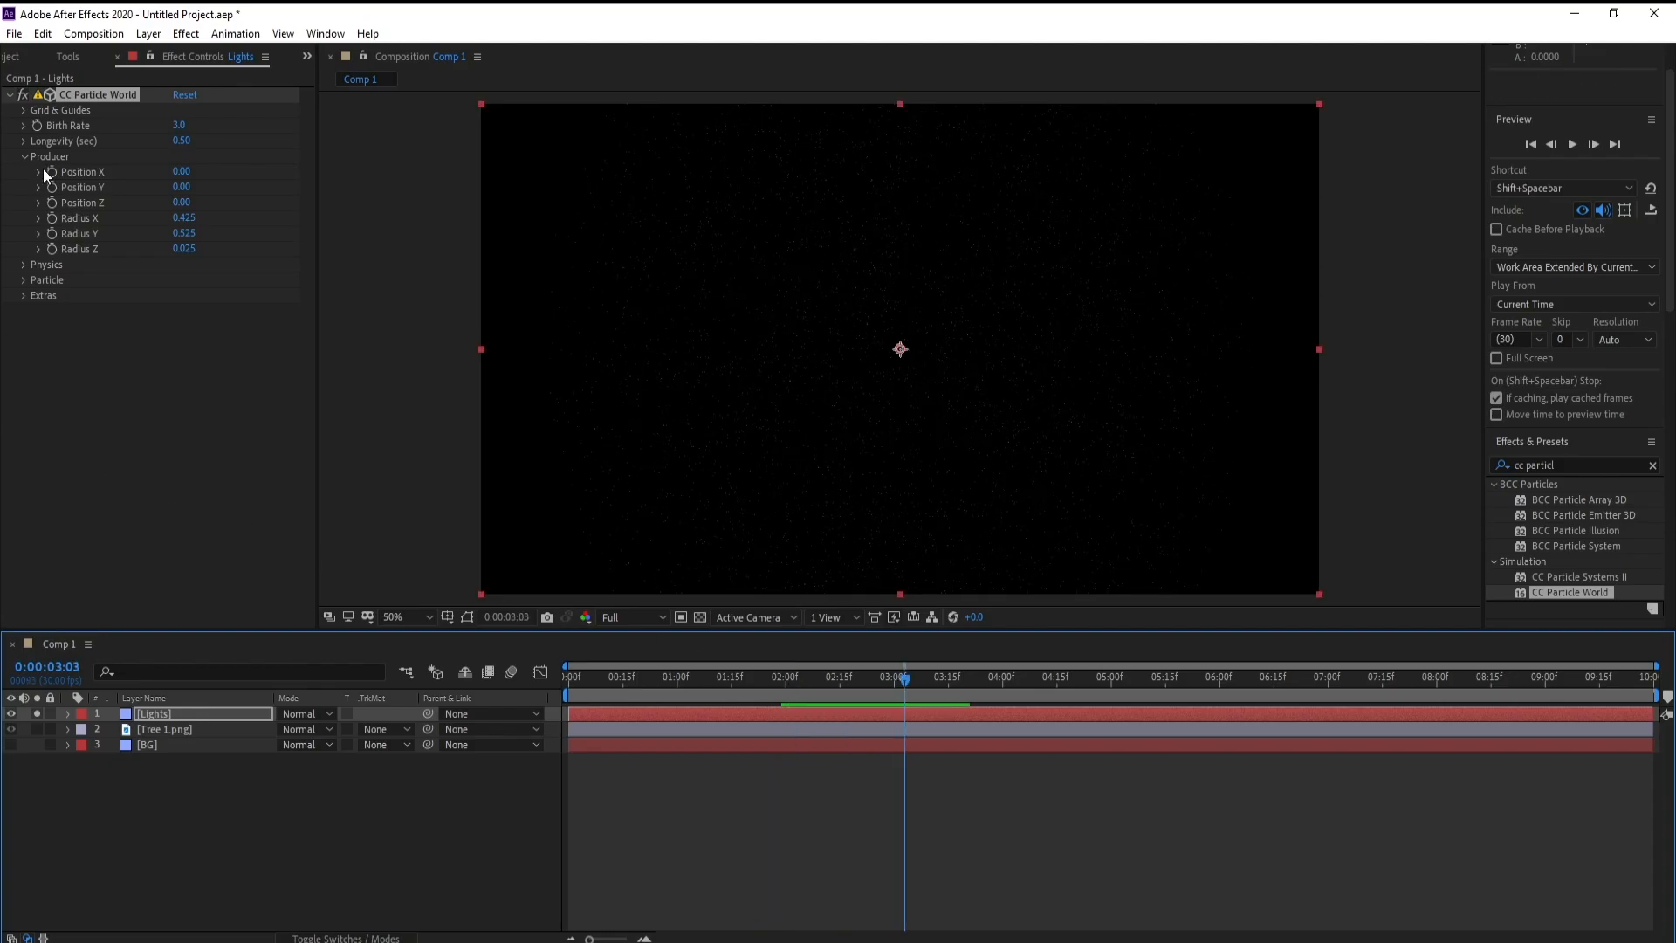
Apply two Stylize Glow effects to the Lights layer and preview the glowing particles
left_click(23, 155)
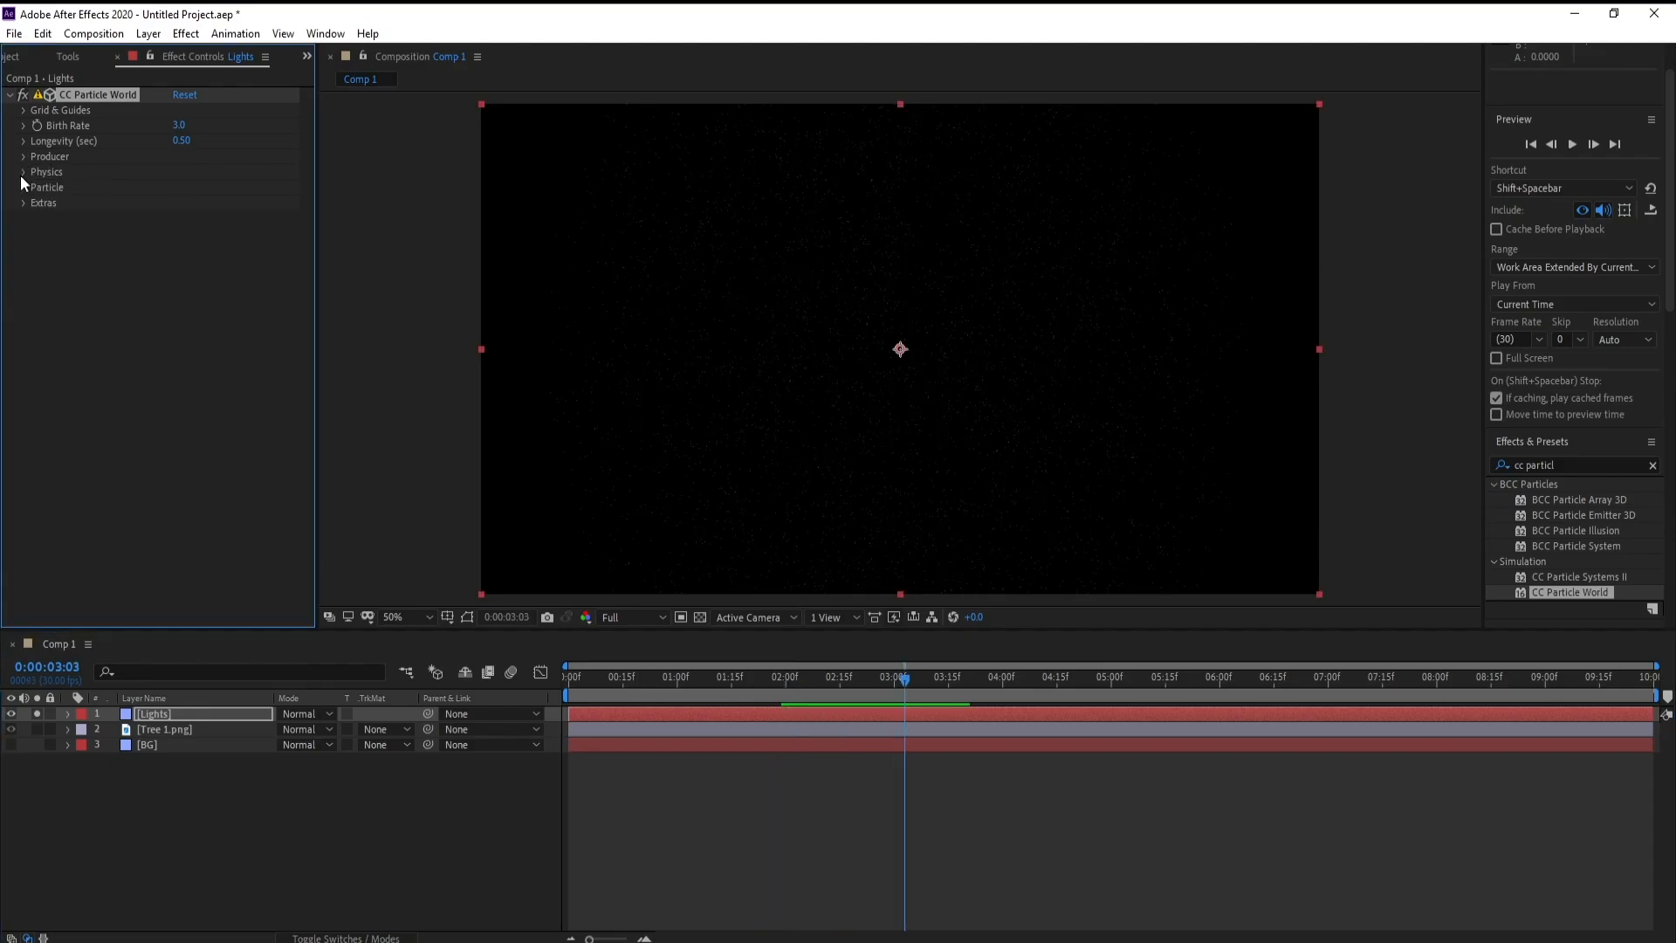
left_click(21, 187)
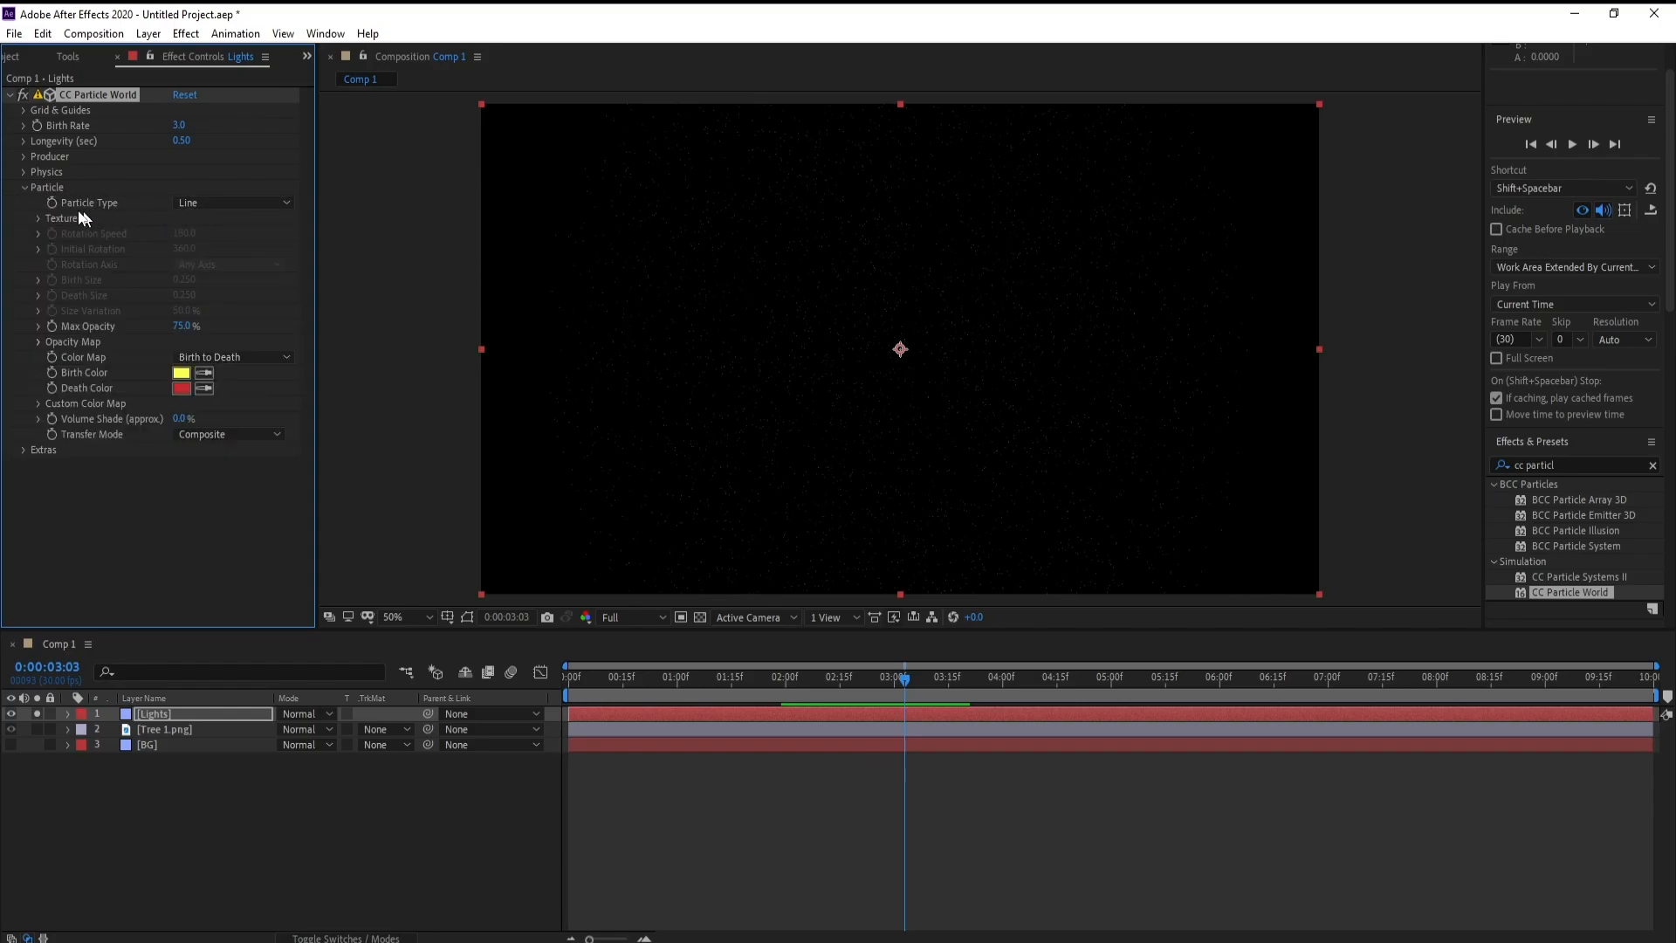
left_click(180, 35)
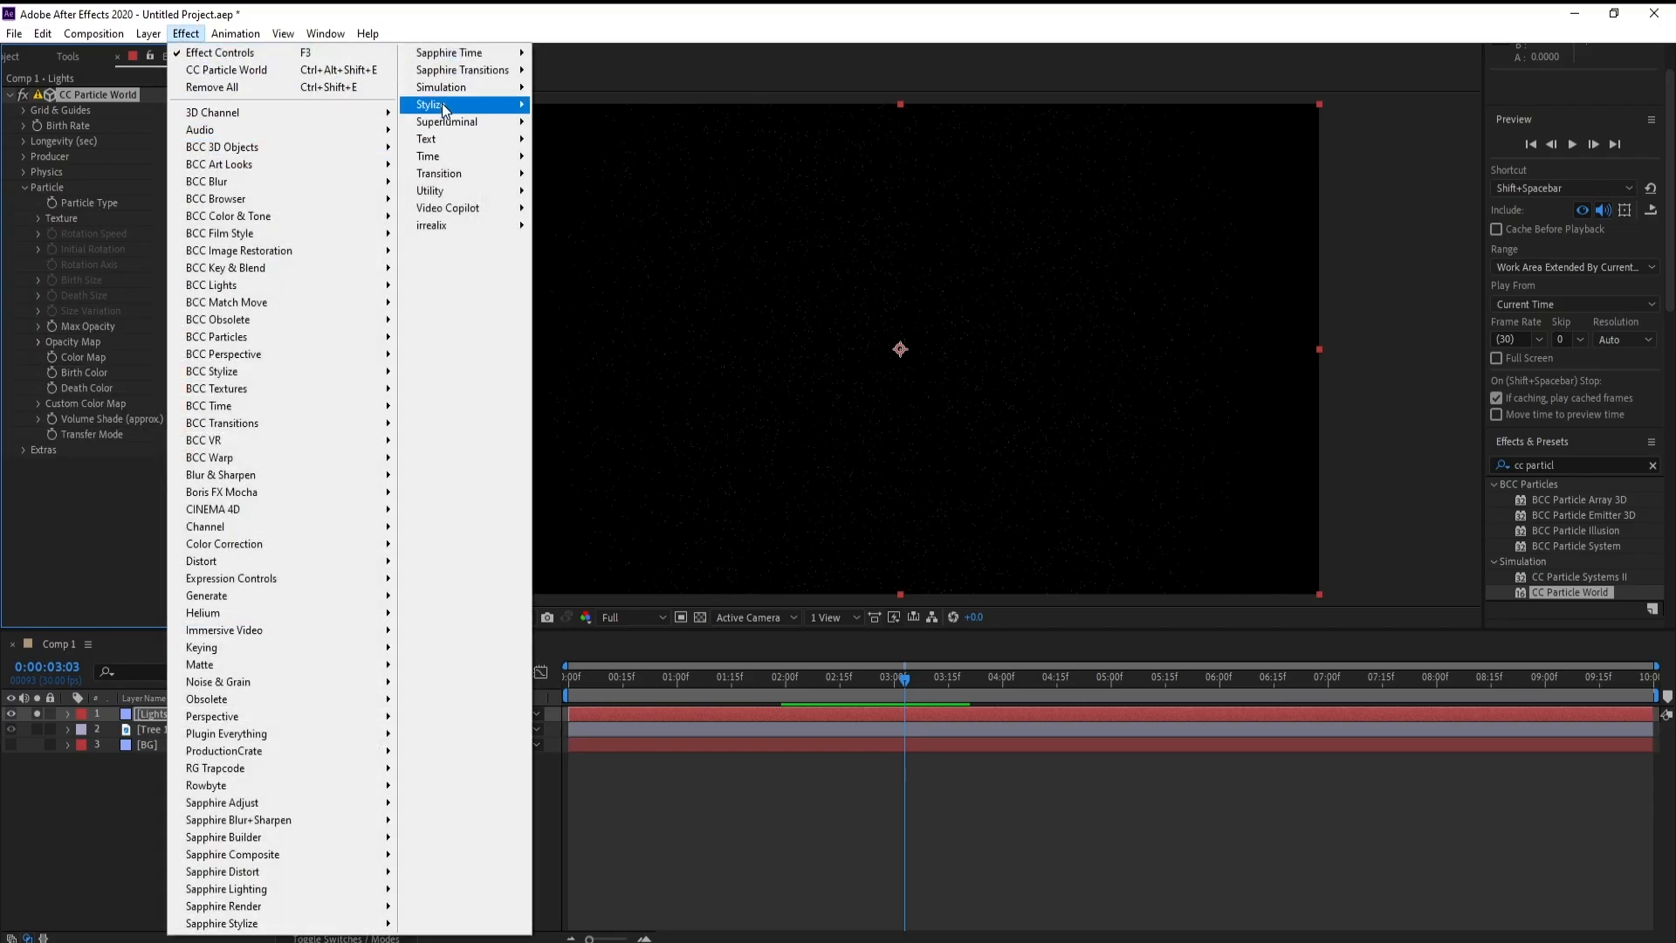
mouse_move(446, 106)
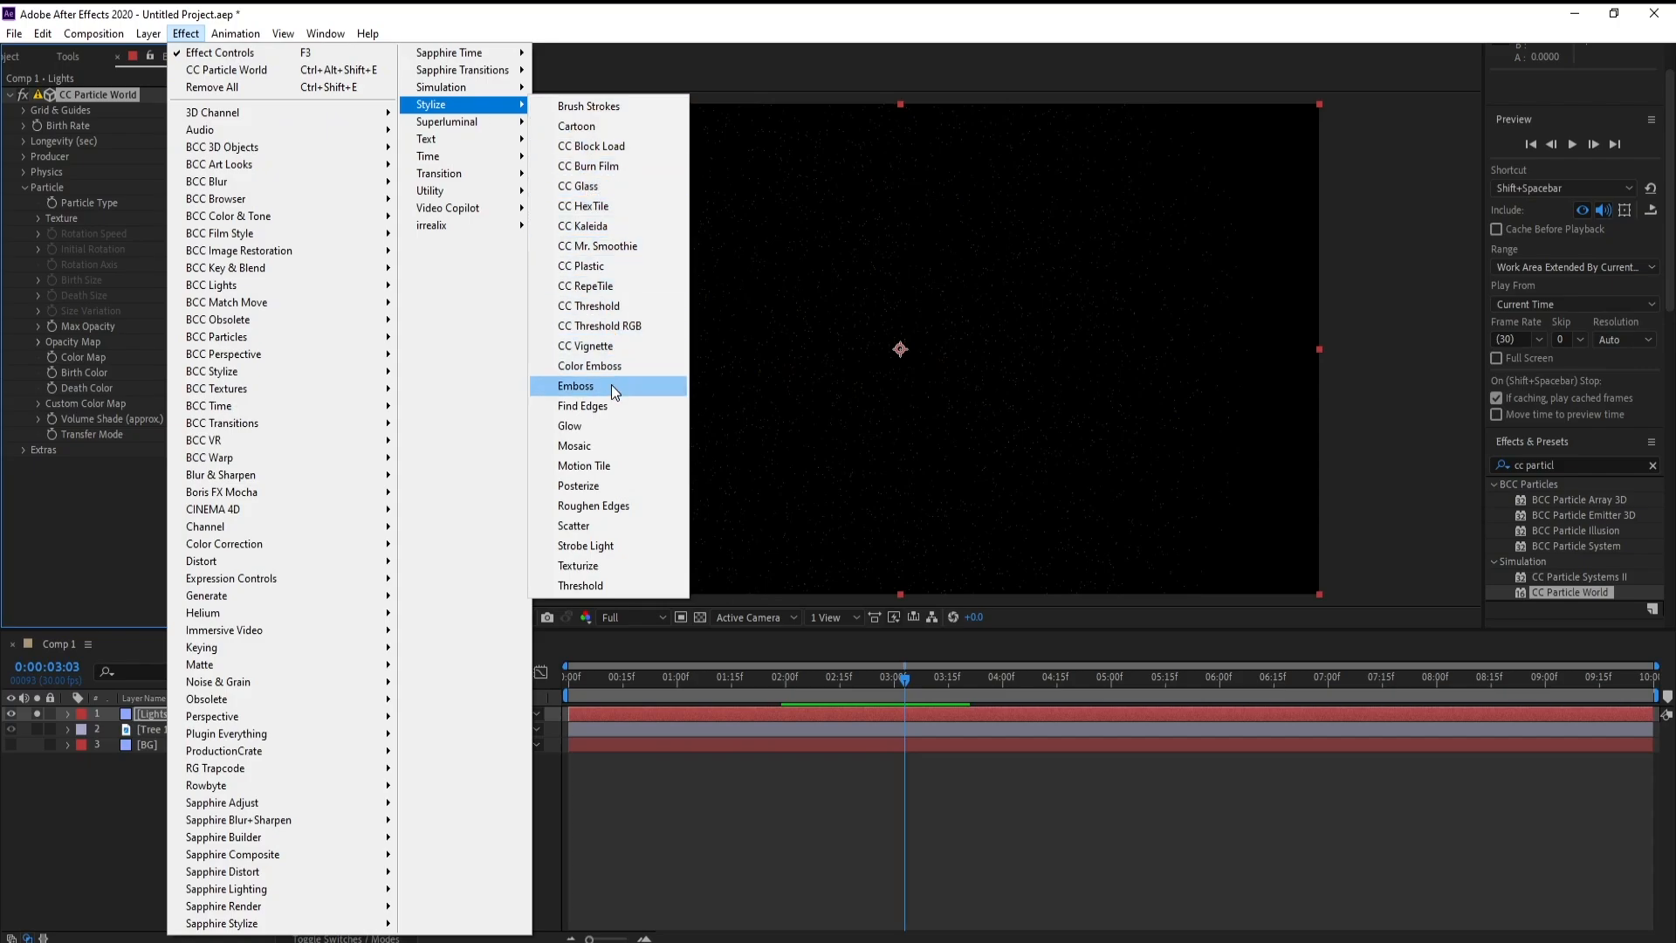
left_click(616, 426)
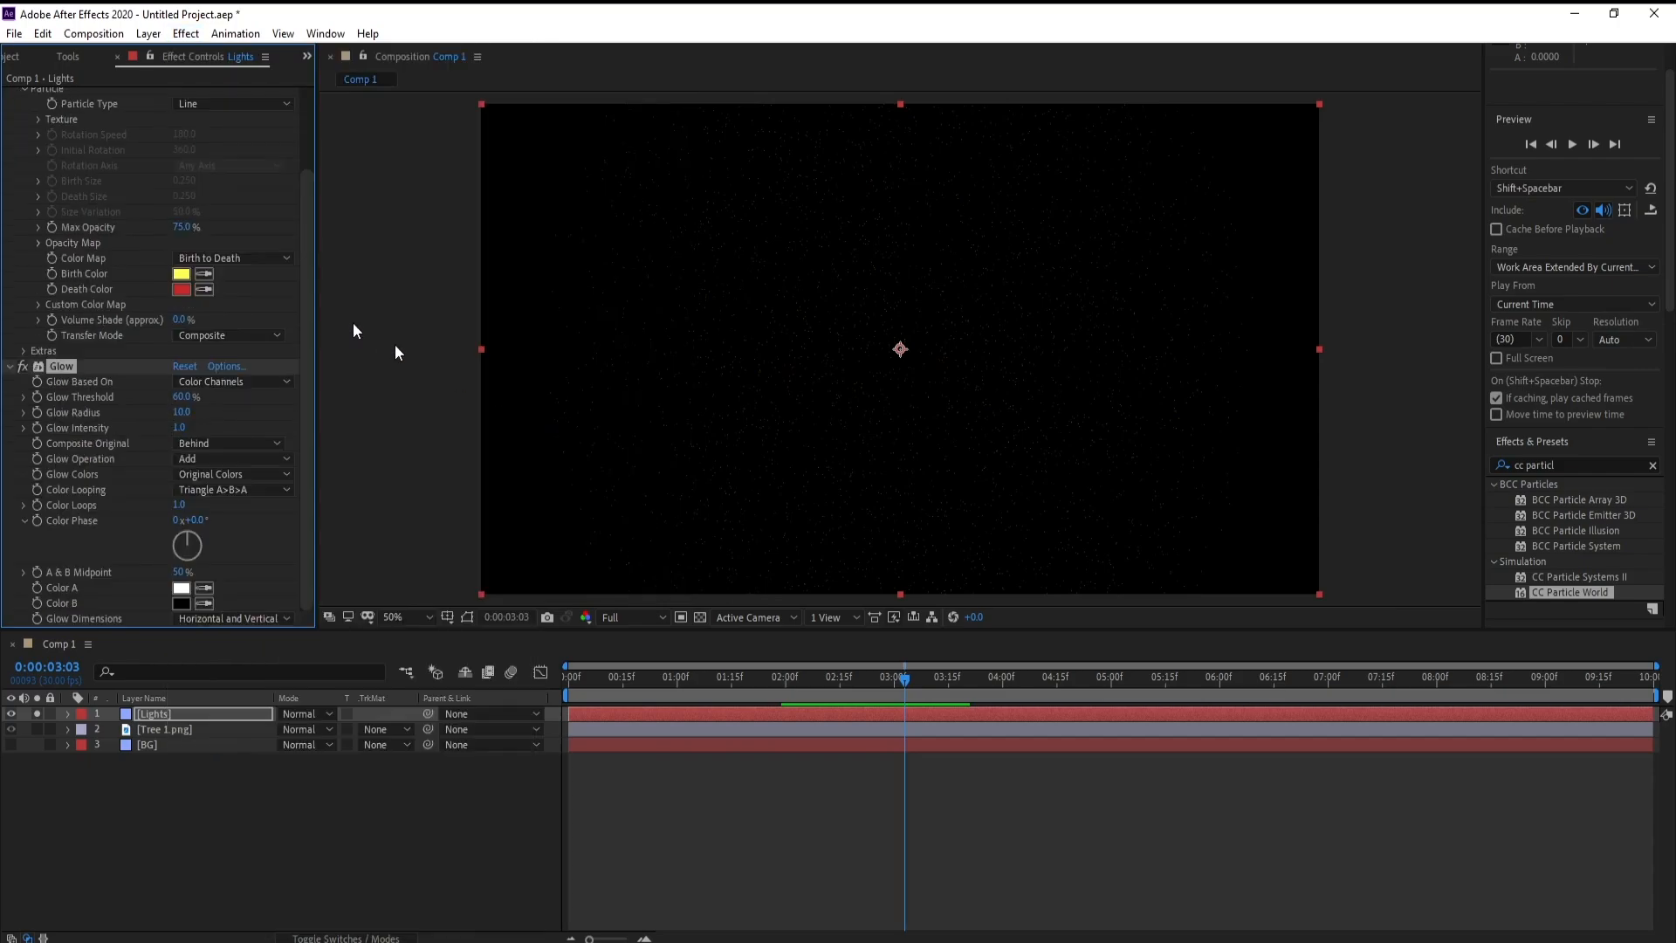
left_click(186, 35)
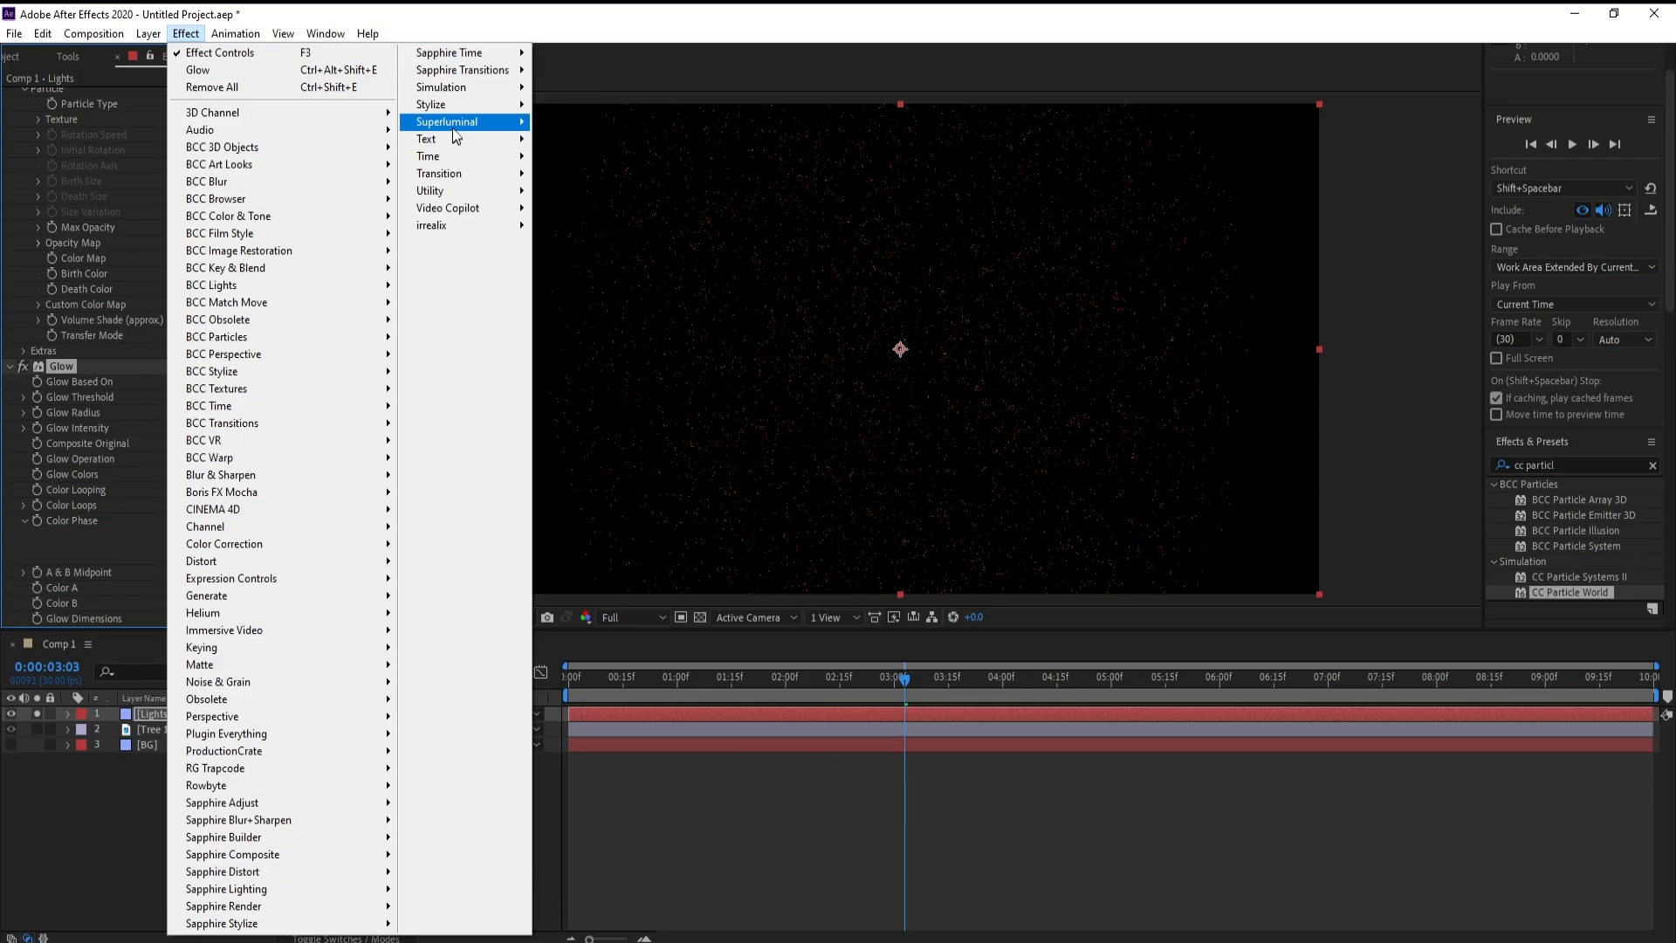
mouse_move(445, 105)
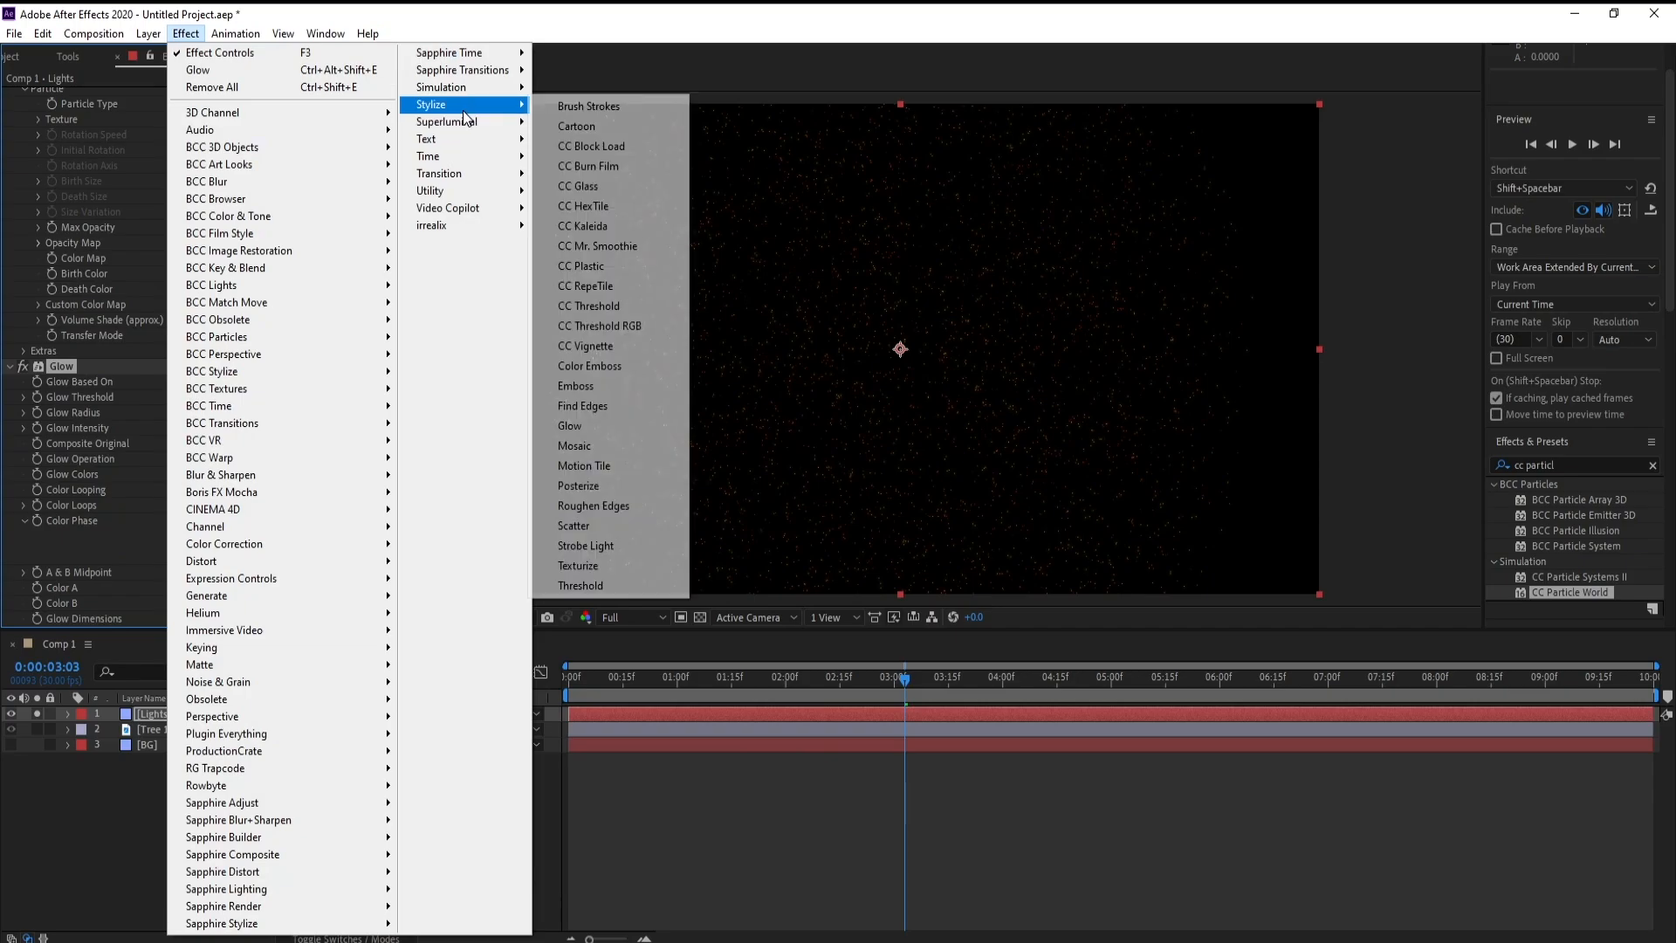
left_click(644, 428)
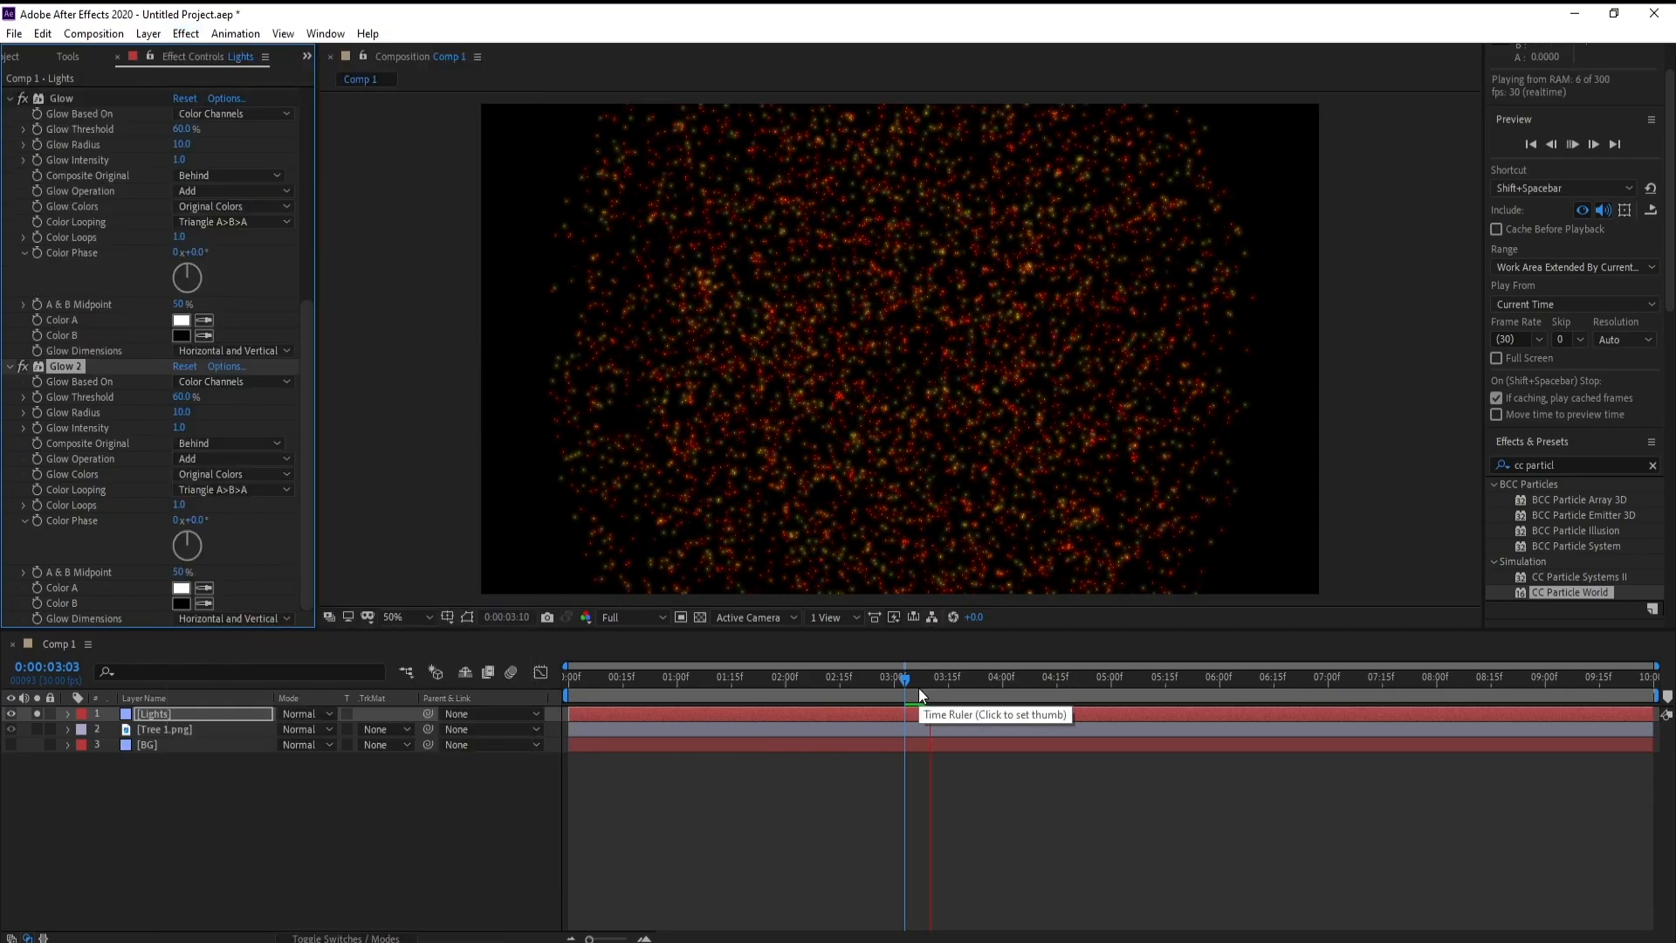
key("space")
Collapse both Glow effects and change the CC Particle World Particle Type to Motion Polygon
left_click(16, 378)
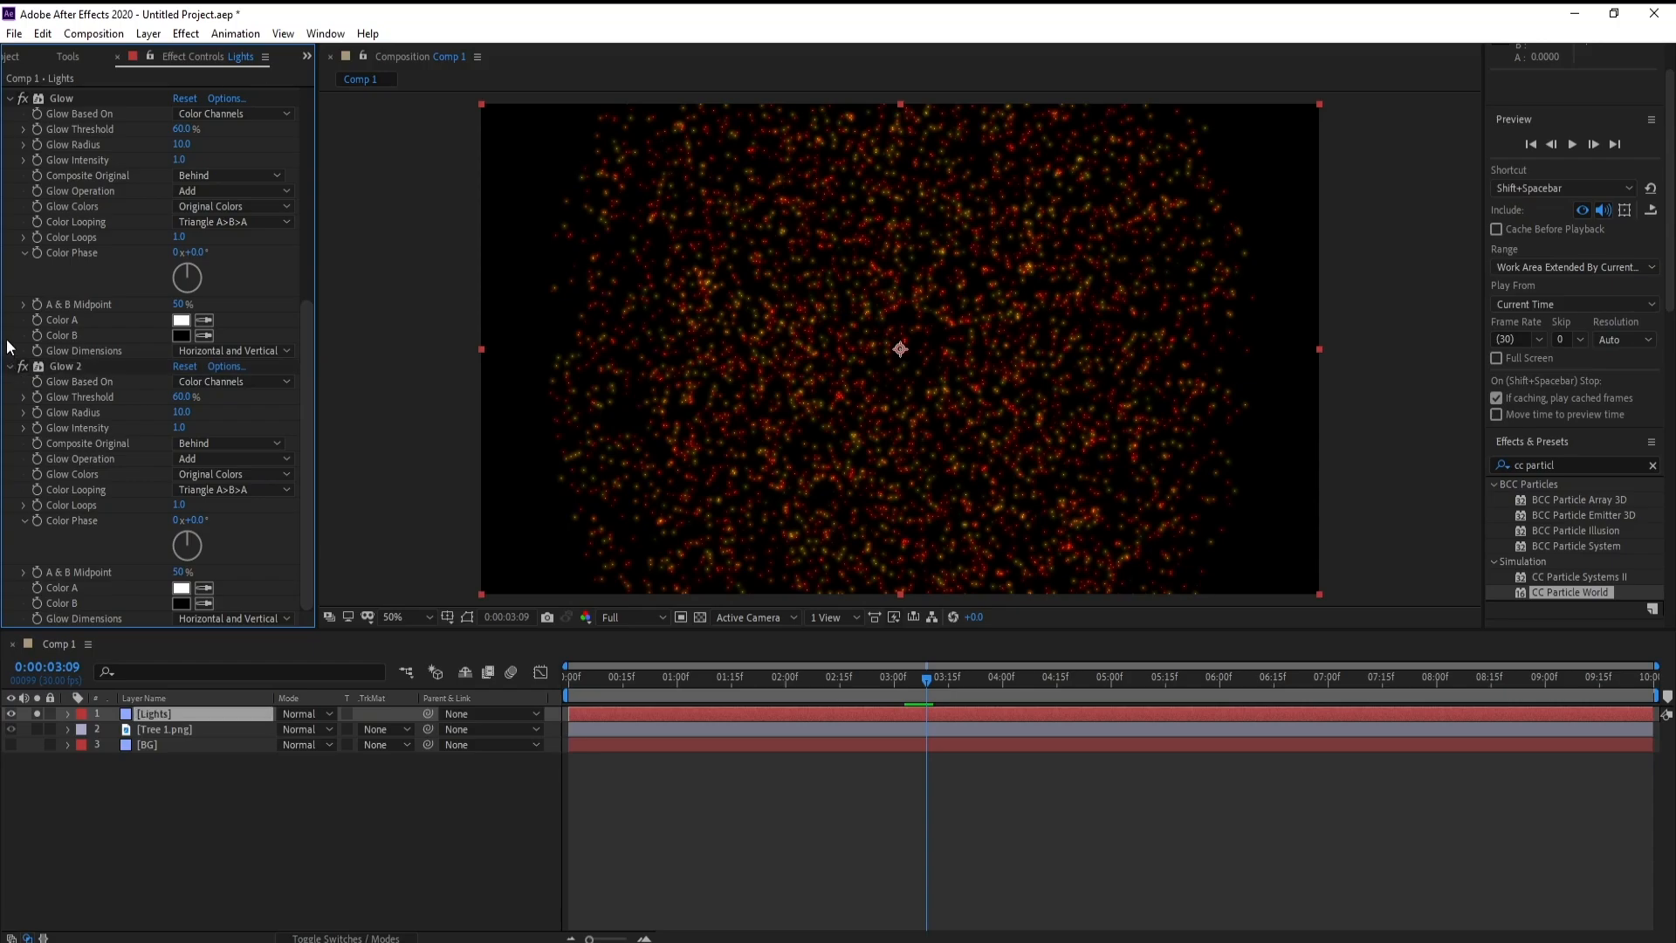
scroll(6, 375, "up", 5)
left_click(12, 351)
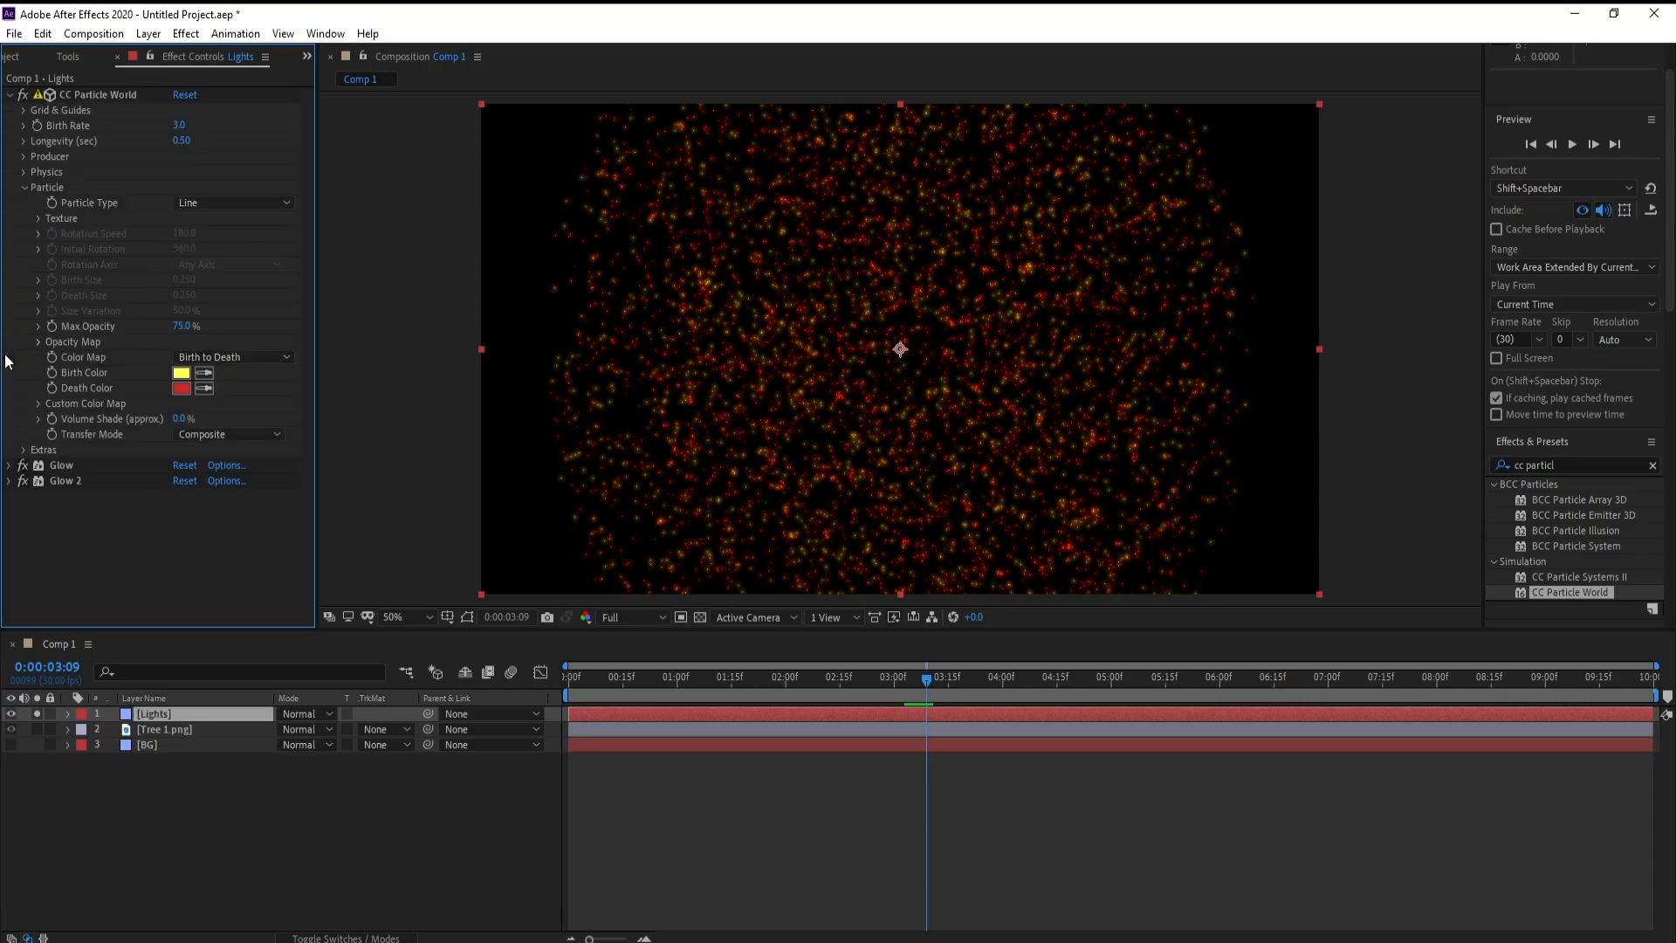
left_click_drag(889, 678, 902, 678)
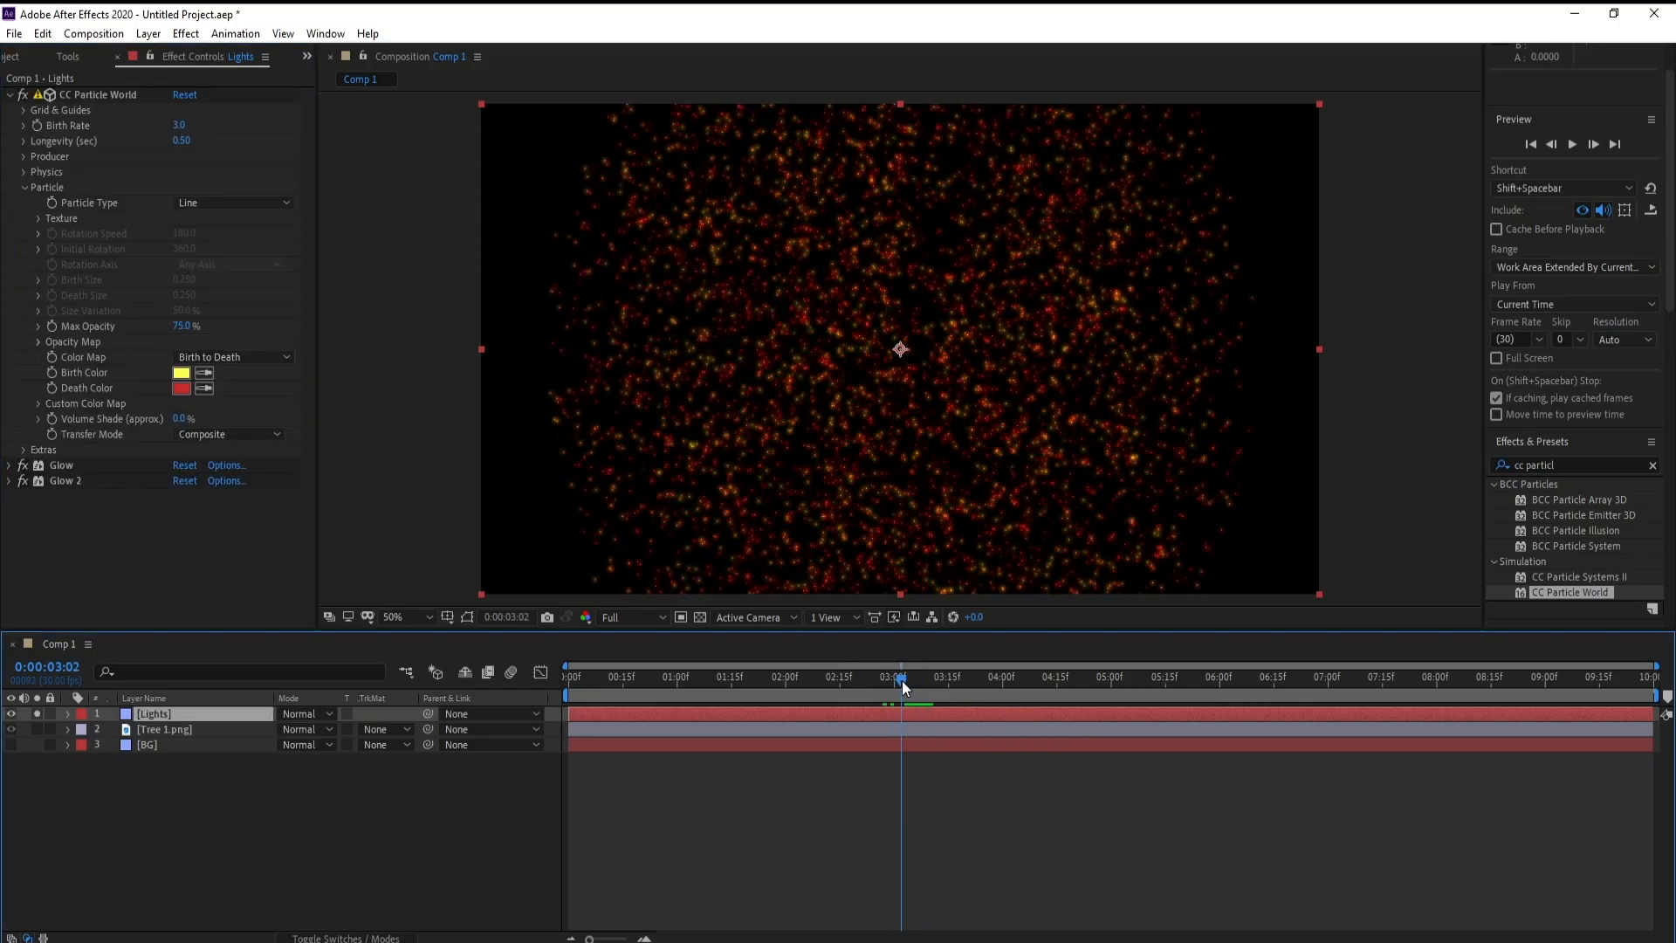
left_click(217, 206)
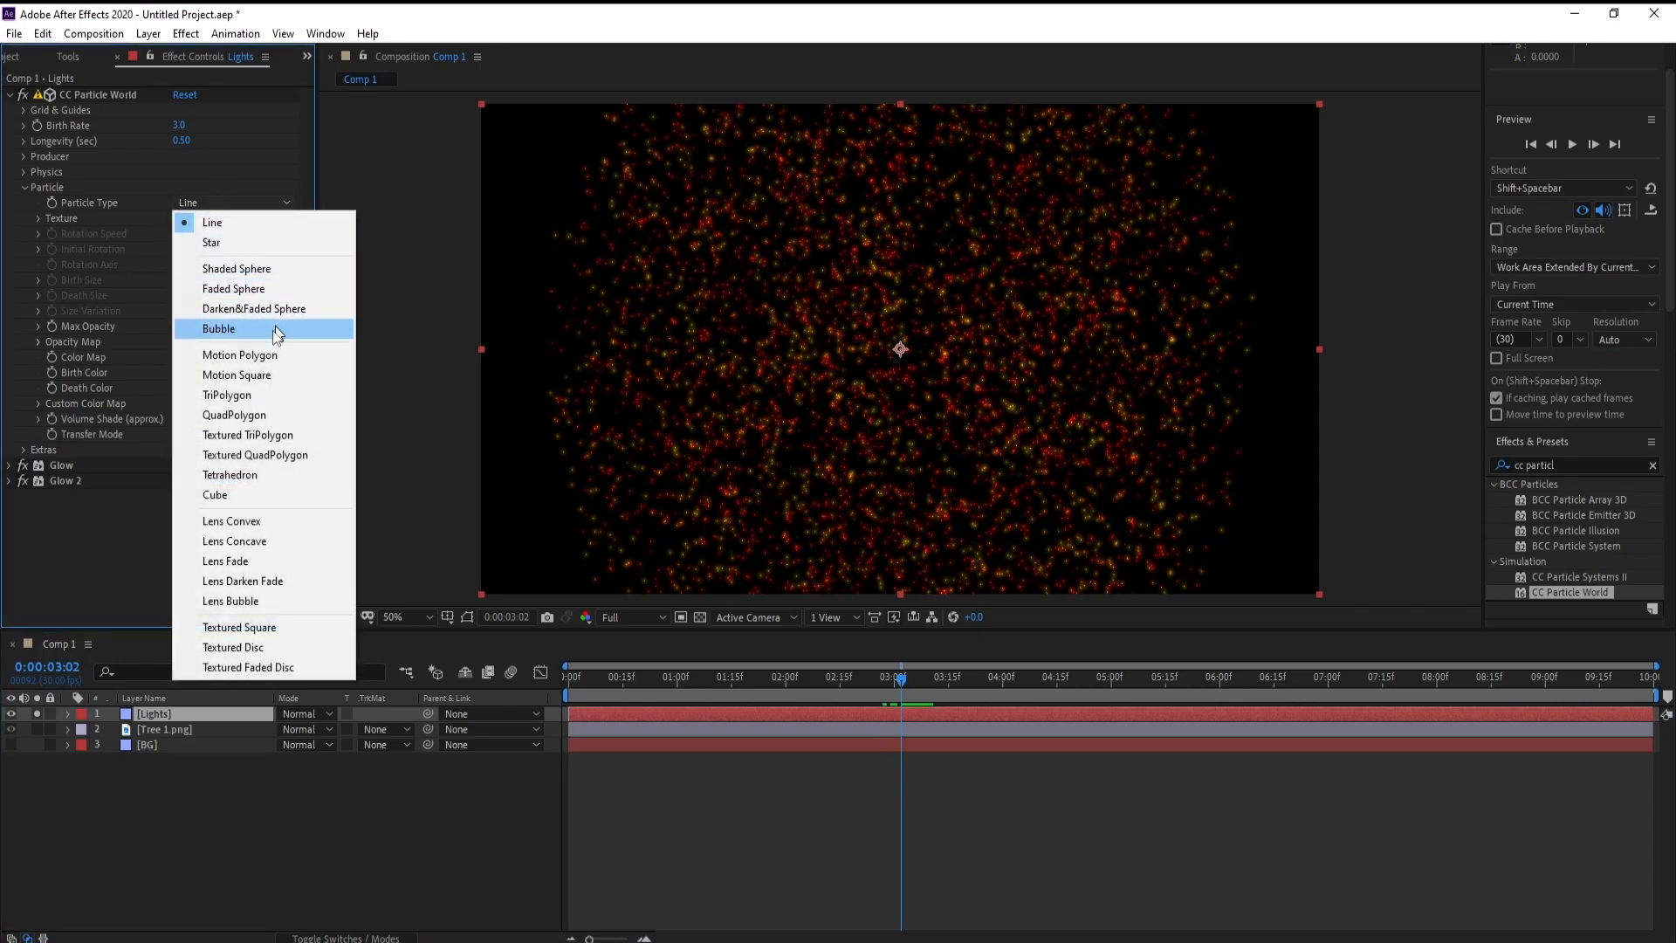
left_click(283, 364)
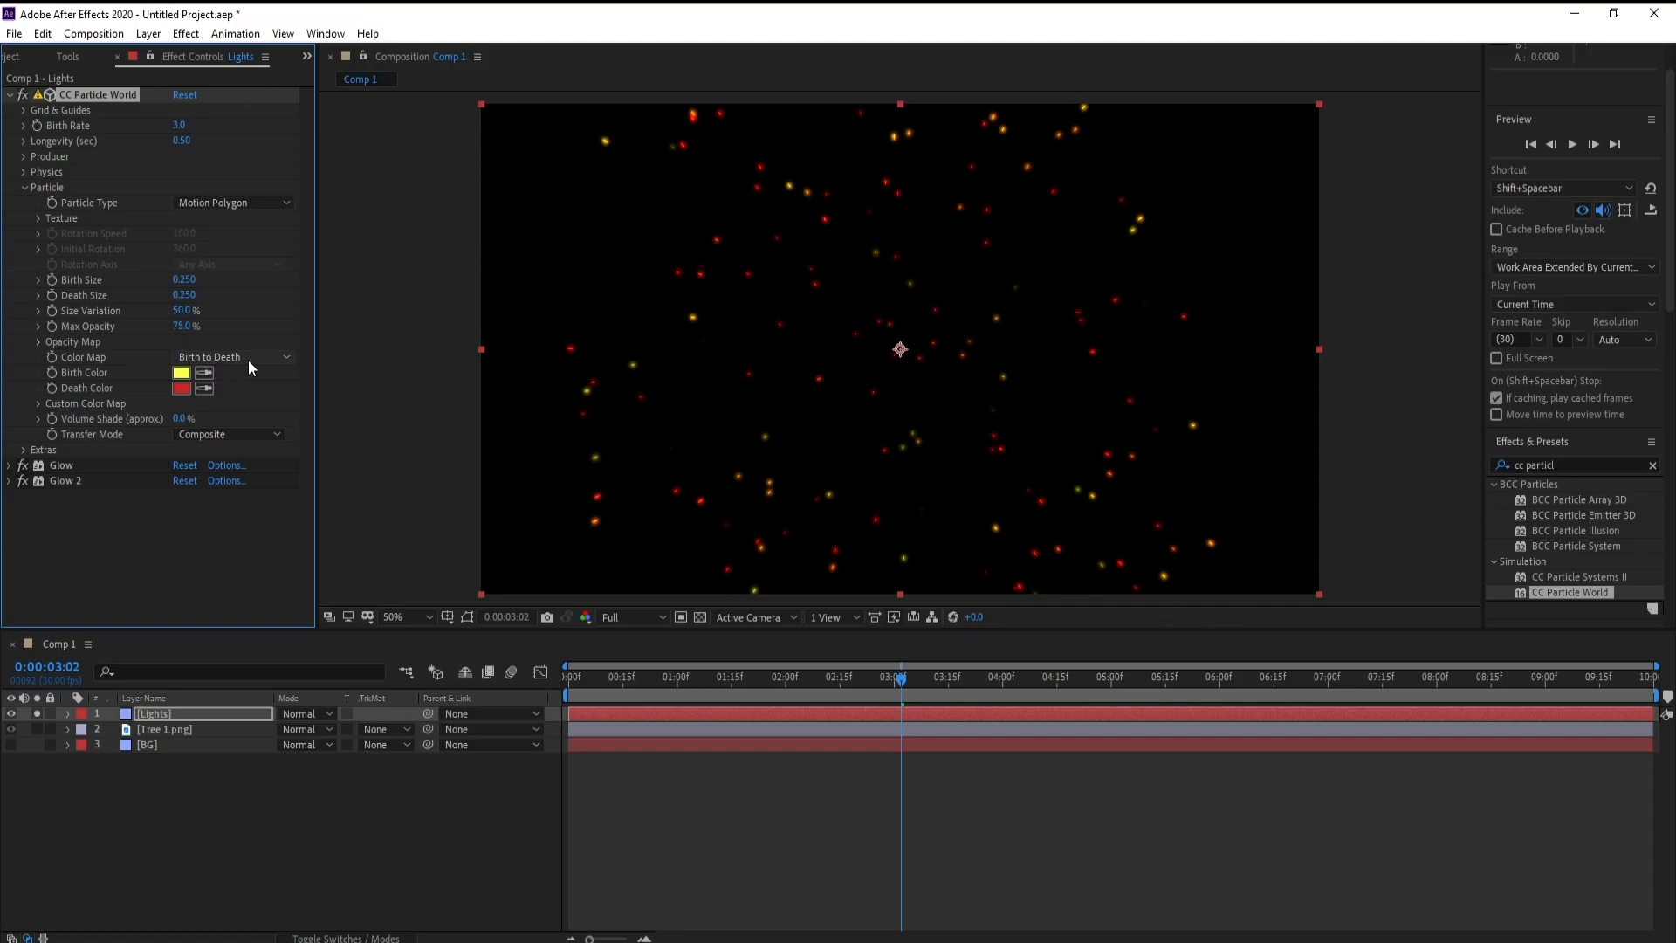
Set the particle Color Map to Custom and expand the Custom Color Map colours
left_click(248, 359)
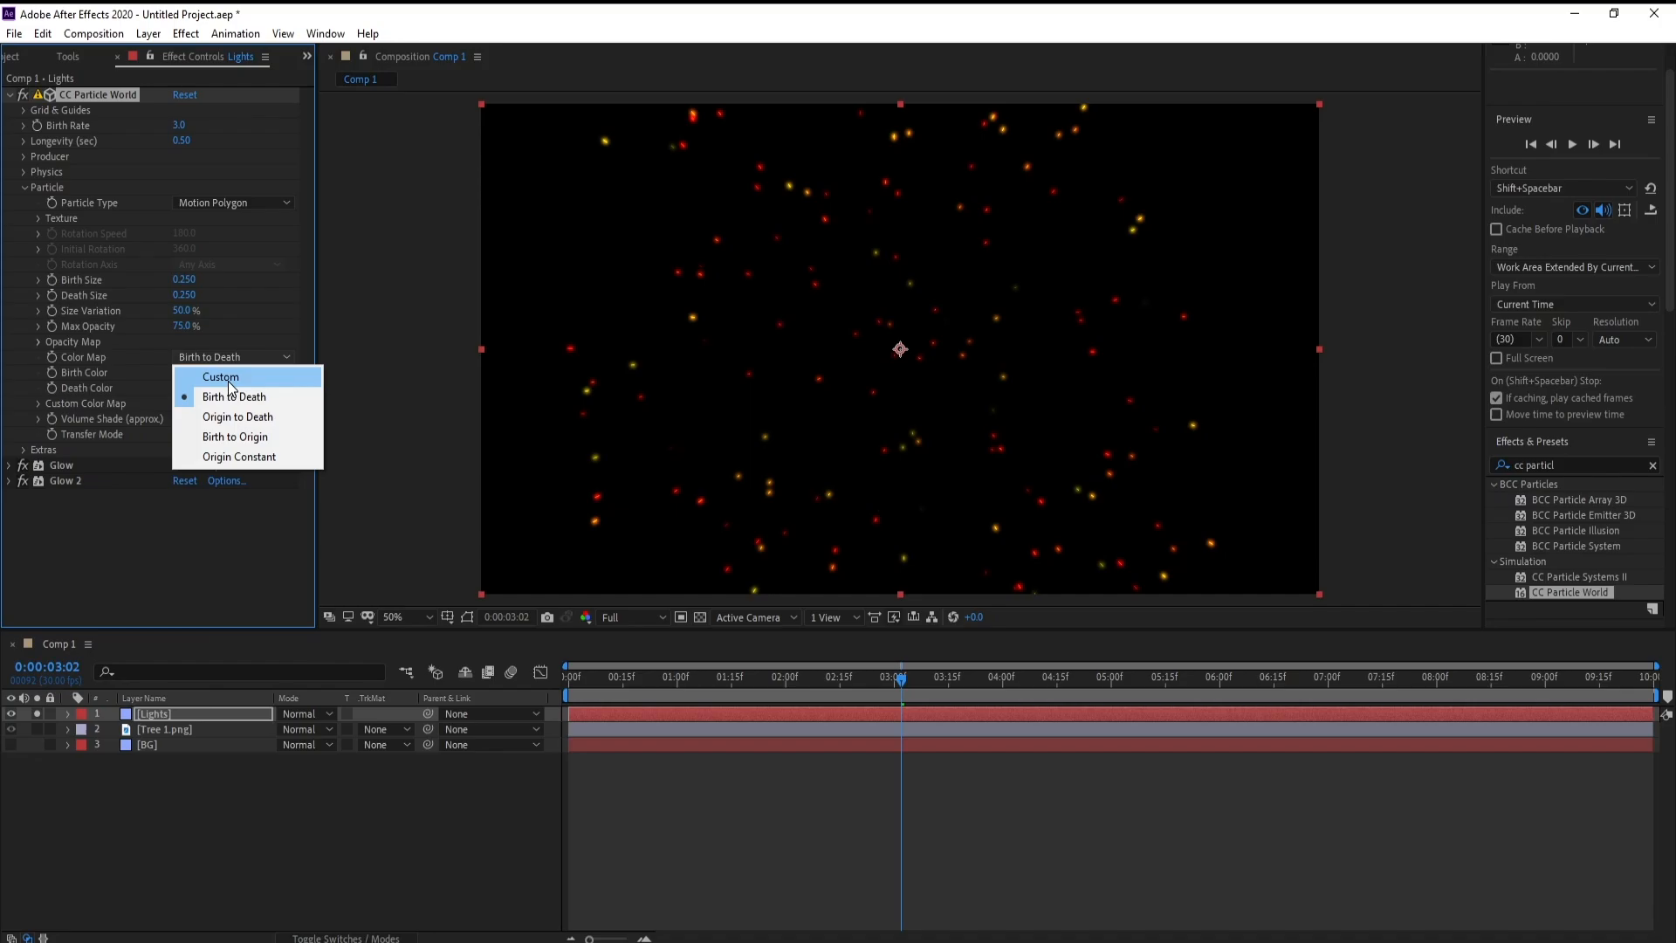
left_click(228, 380)
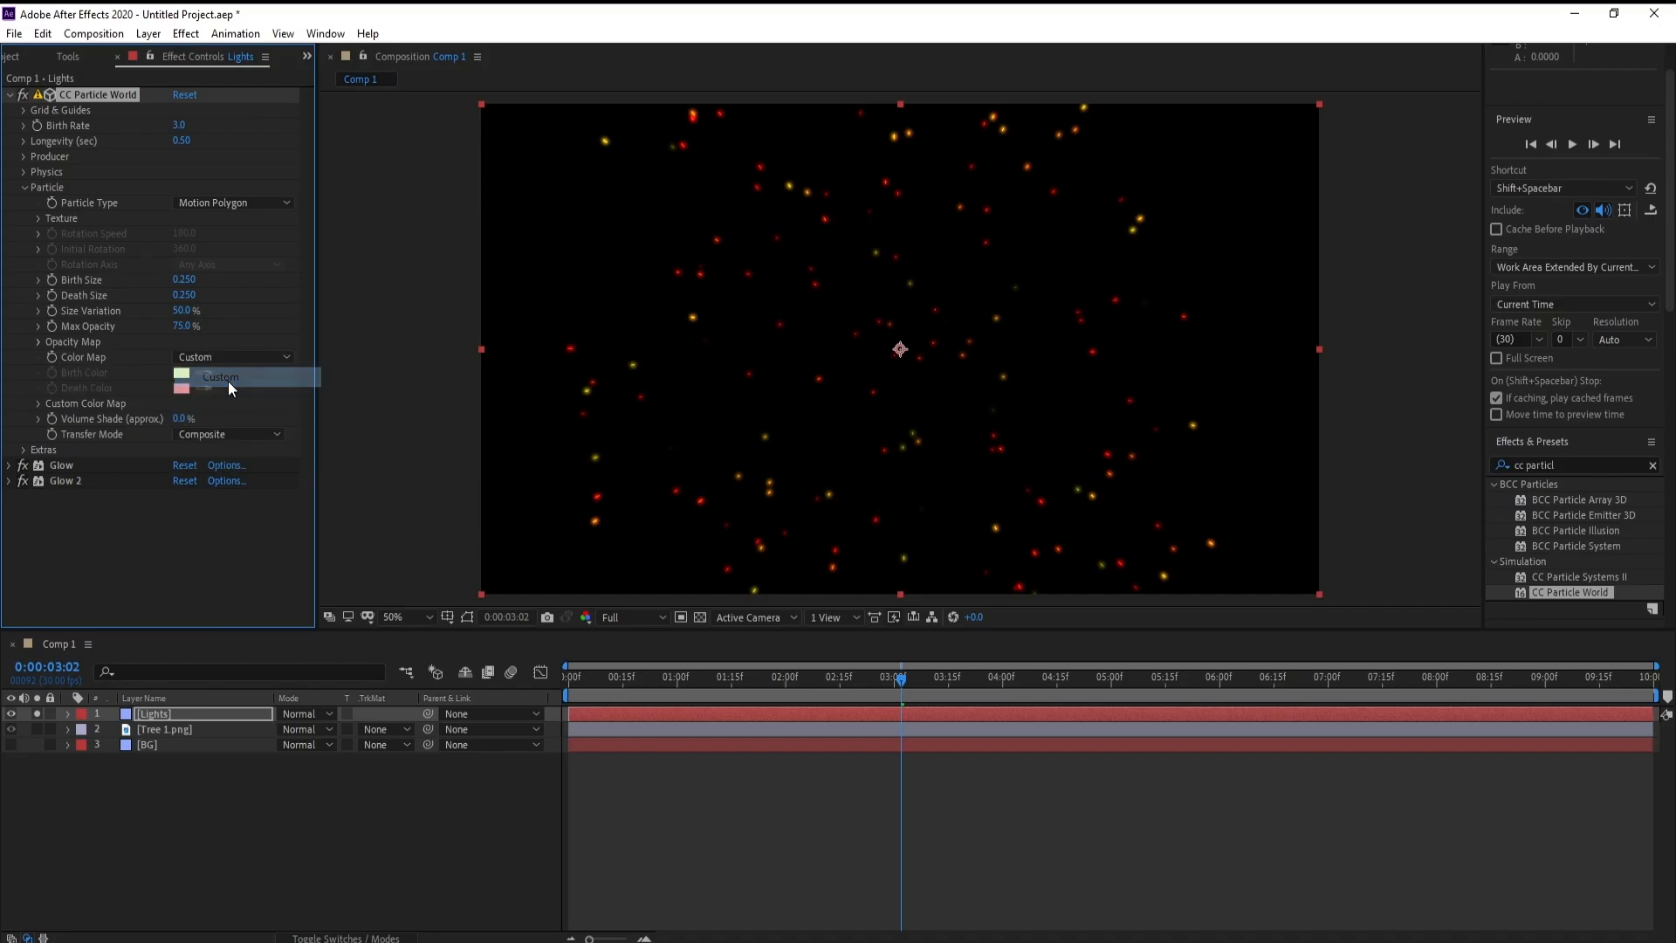
left_click(33, 407)
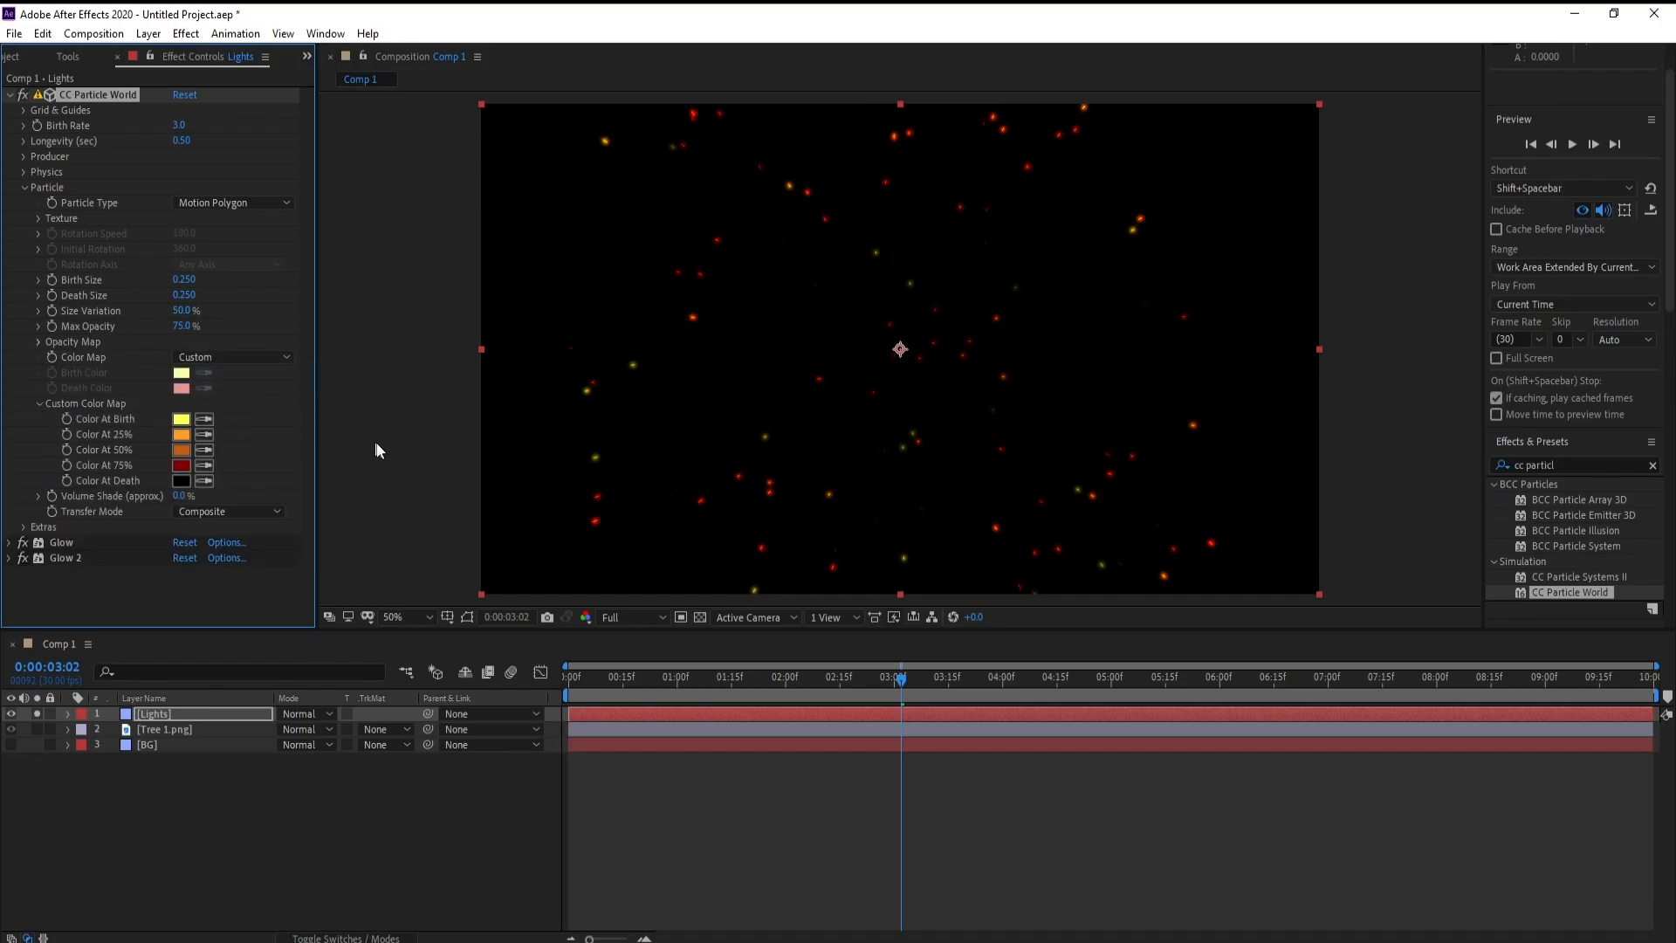
Set the particles' Color At Birth to pure red and Color At 50% to bright green
left_click(181, 419)
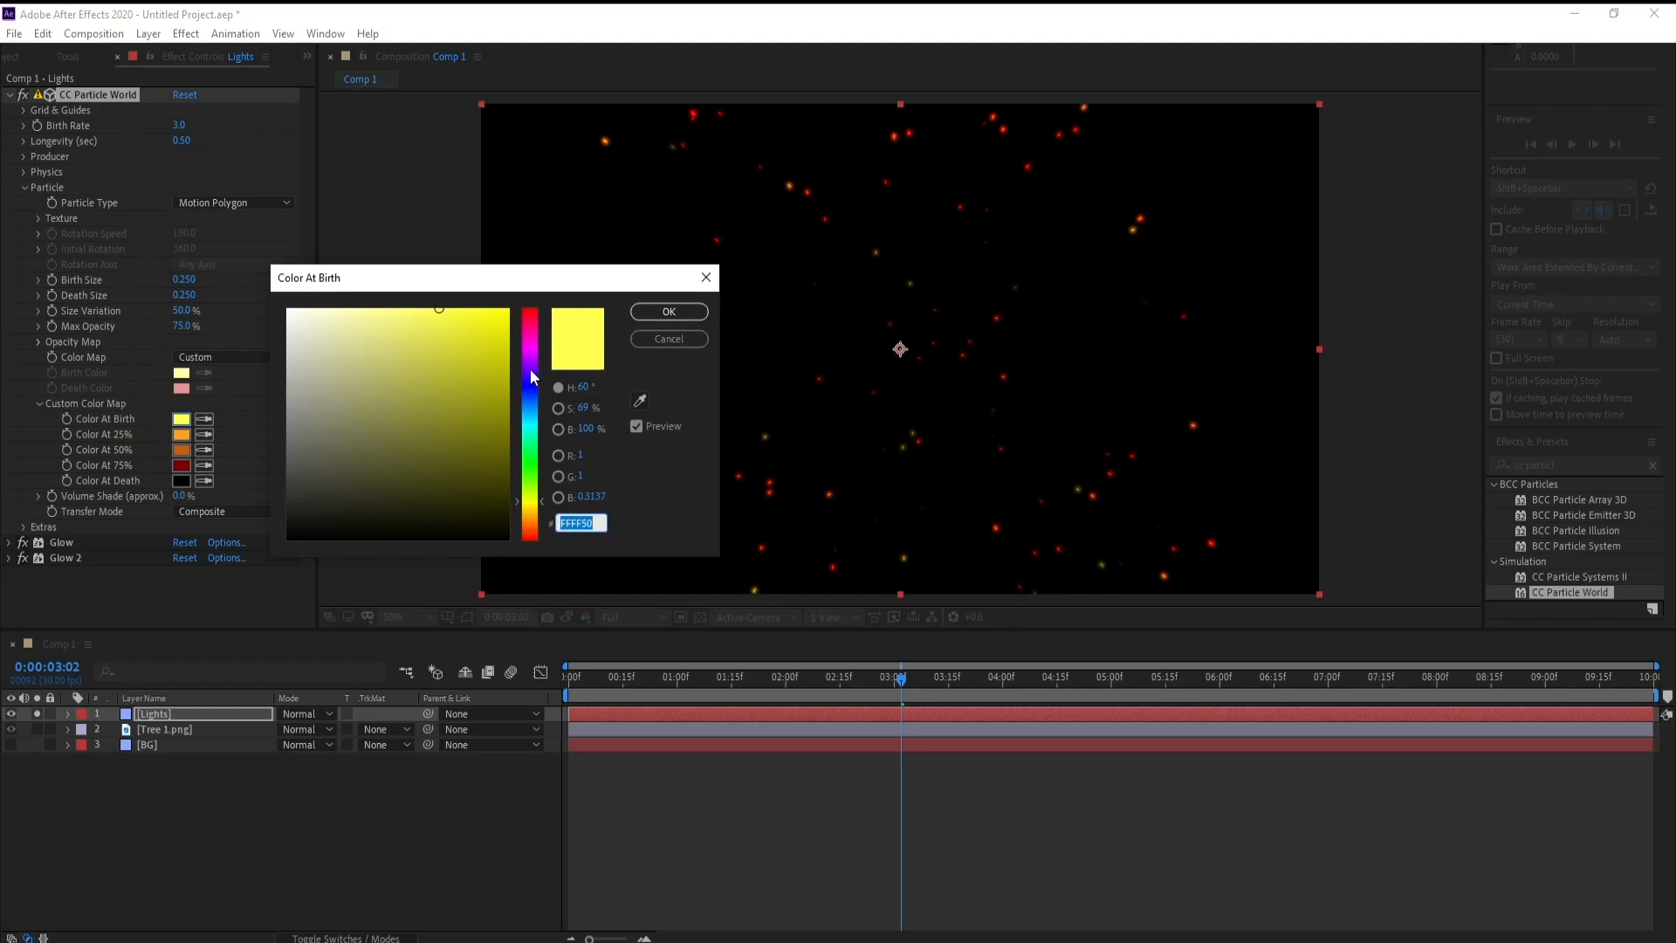
mouse_move(535, 377)
left_mouse_down()
mouse_move(536, 337)
mouse_move(513, 316)
mouse_move(529, 310)
left_mouse_up()
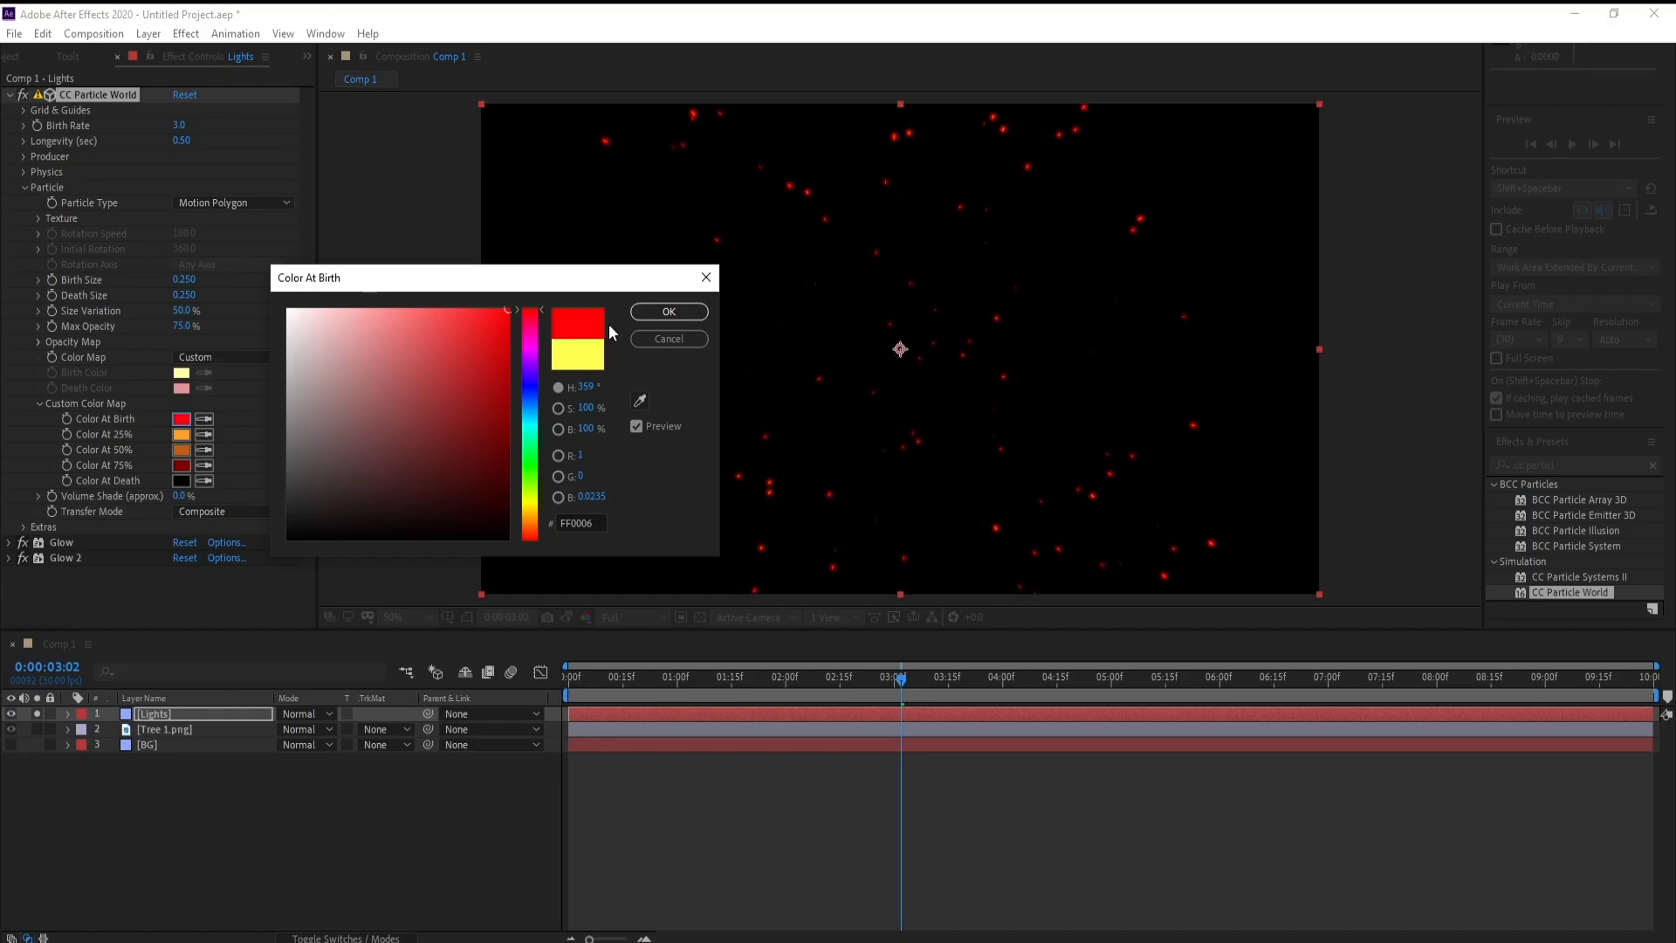
left_click(635, 313)
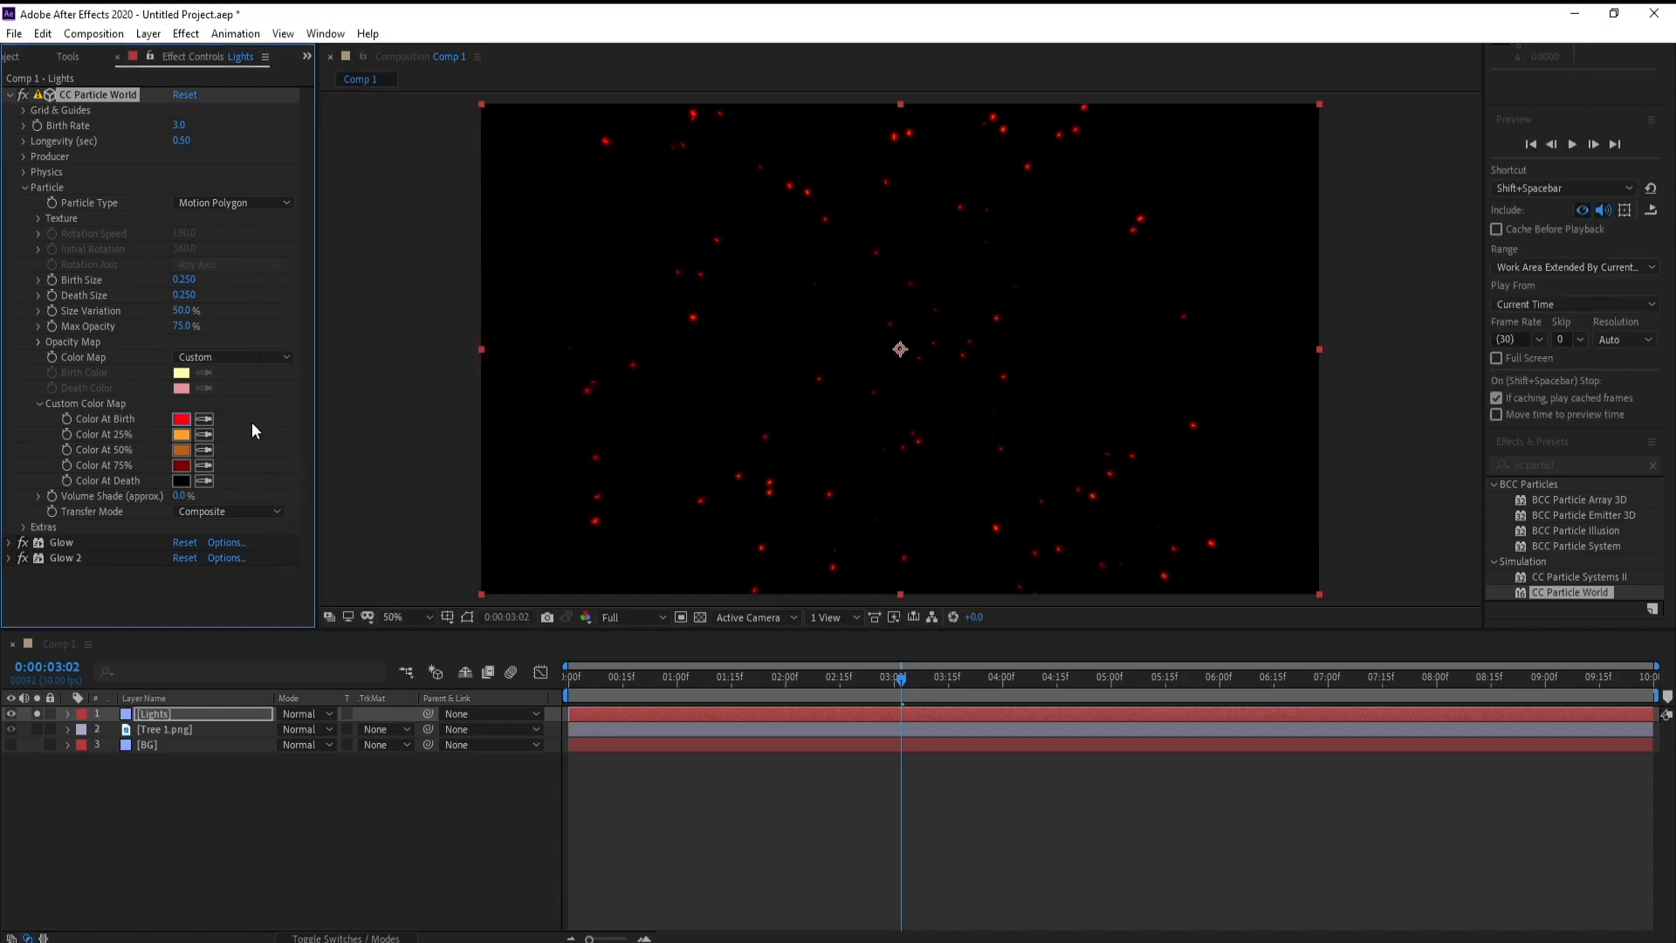
left_click(182, 449)
left_click_drag(527, 365, 525, 465)
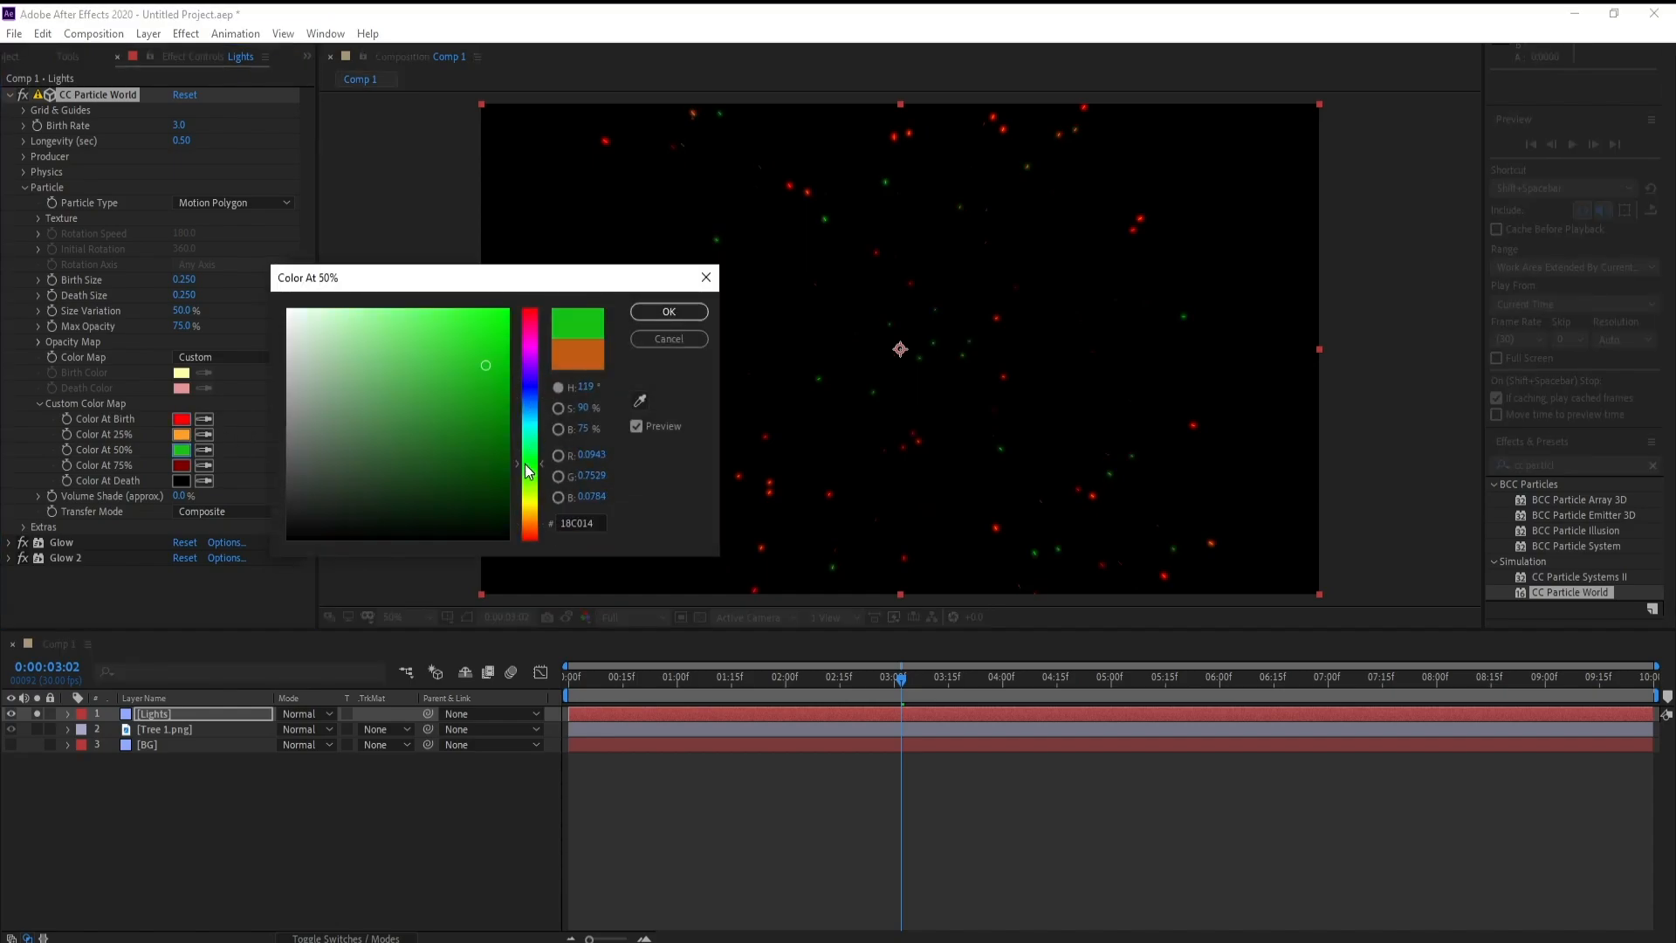
left_click_drag(489, 347, 487, 343)
left_click(669, 311)
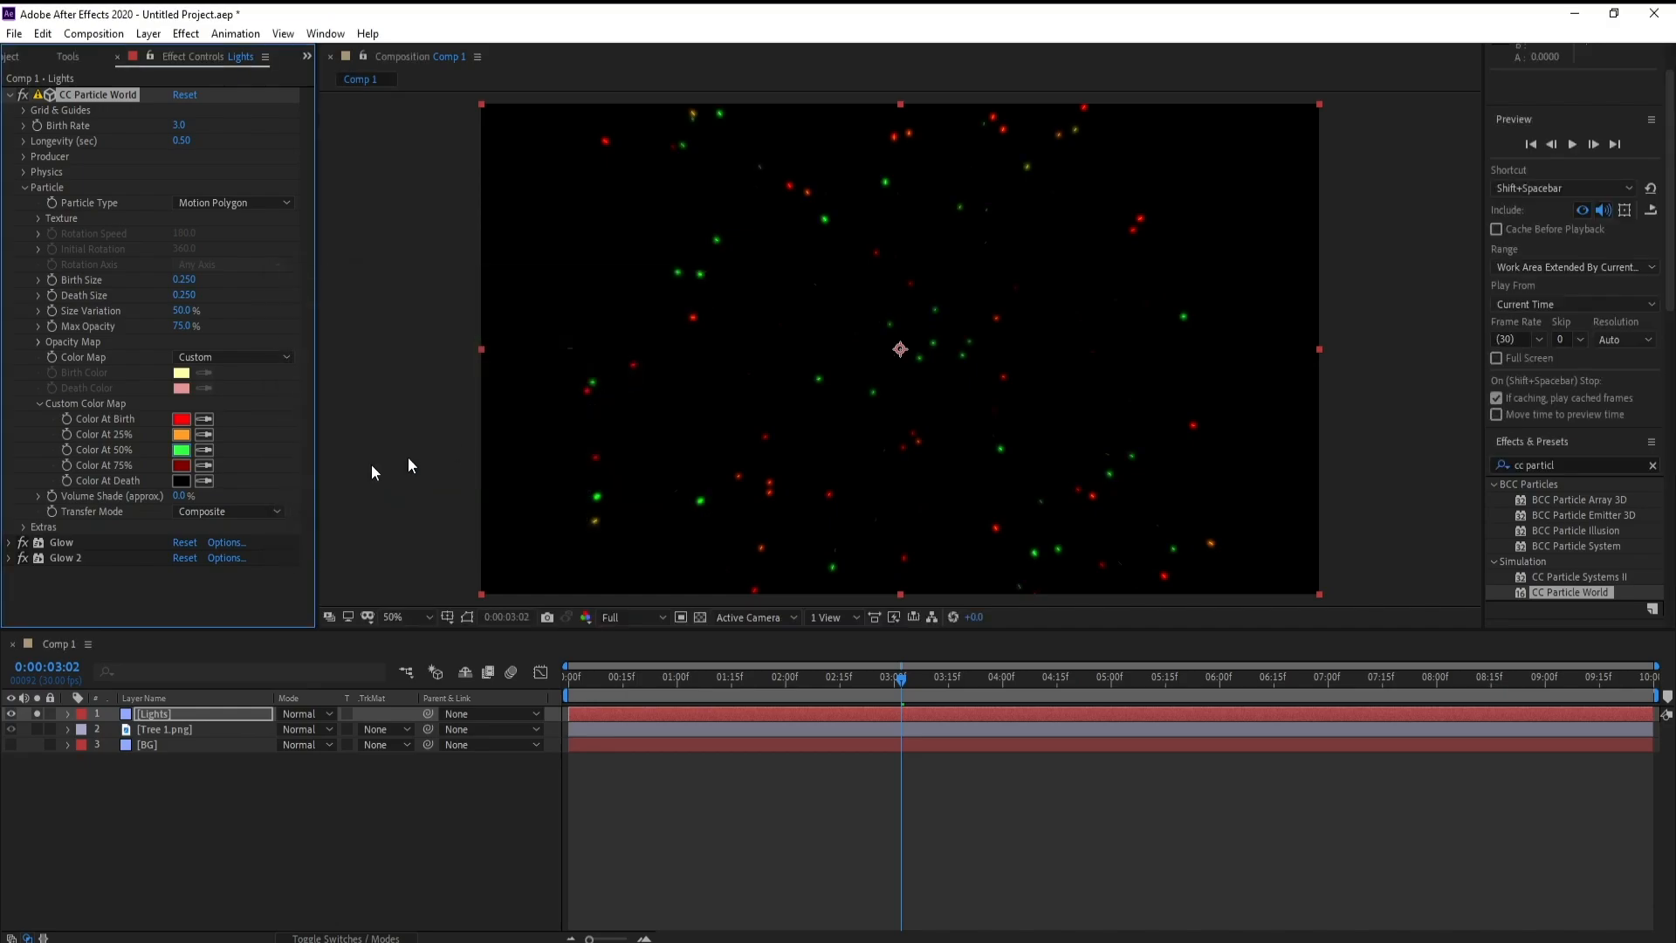
Set the particles' Color At 75% to bright blue and Color At Death to light cyan, 62EEFF
left_click(181, 466)
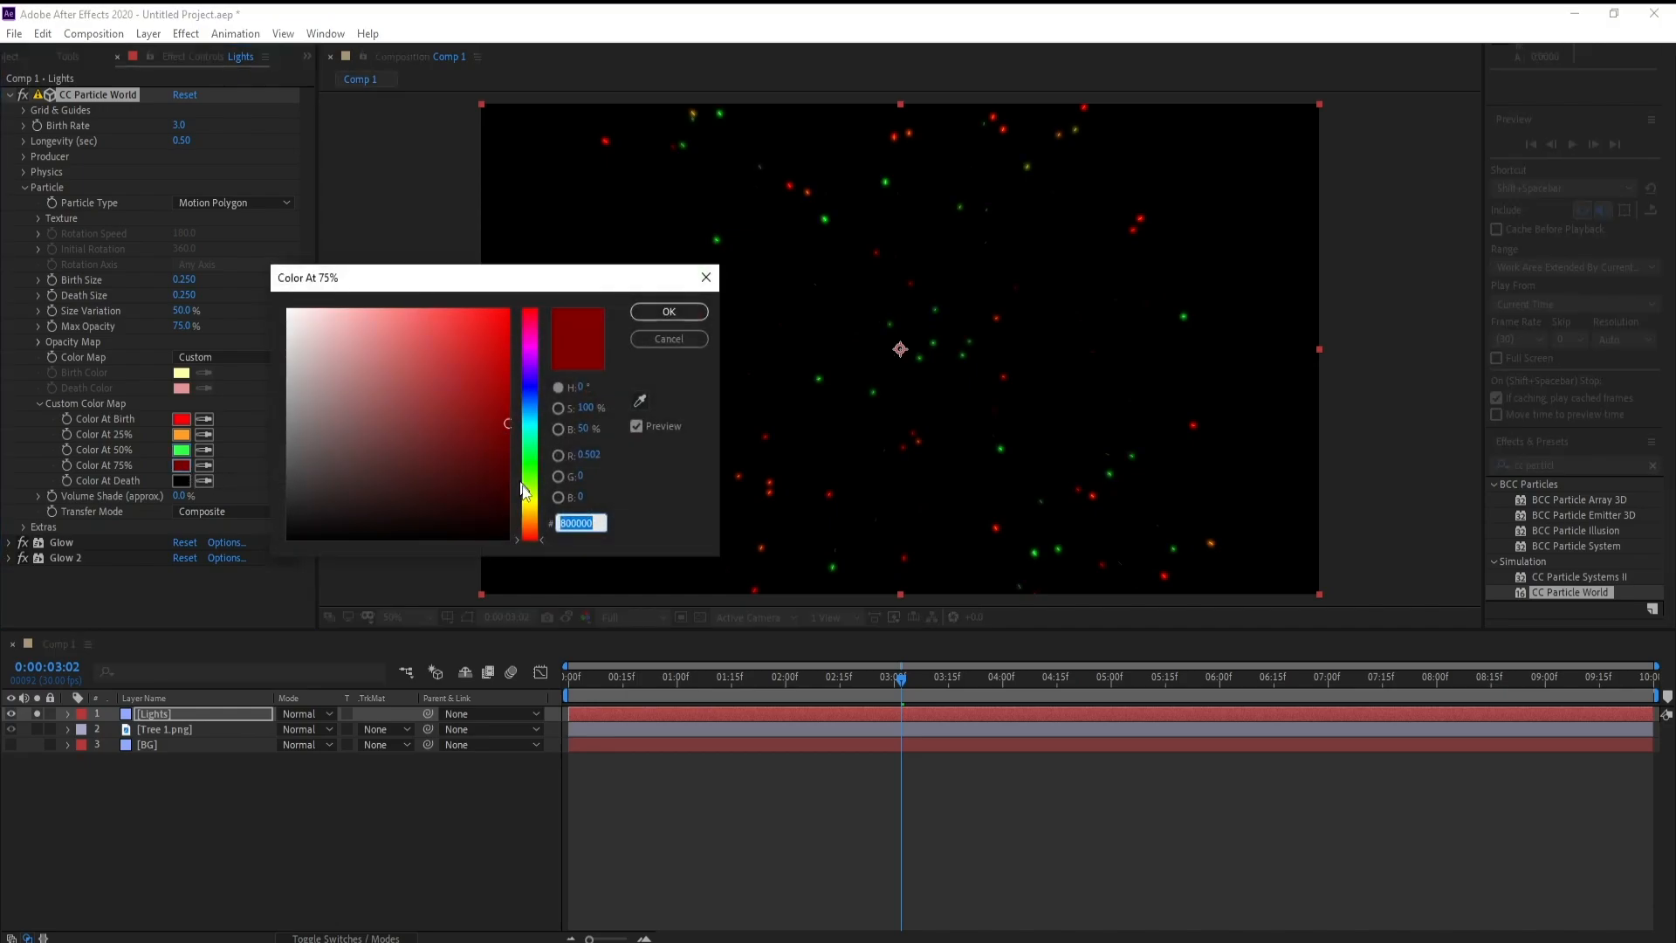
mouse_move(527, 493)
left_mouse_down()
mouse_move(531, 393)
mouse_move(415, 289)
mouse_move(461, 304)
left_mouse_up()
left_click(653, 313)
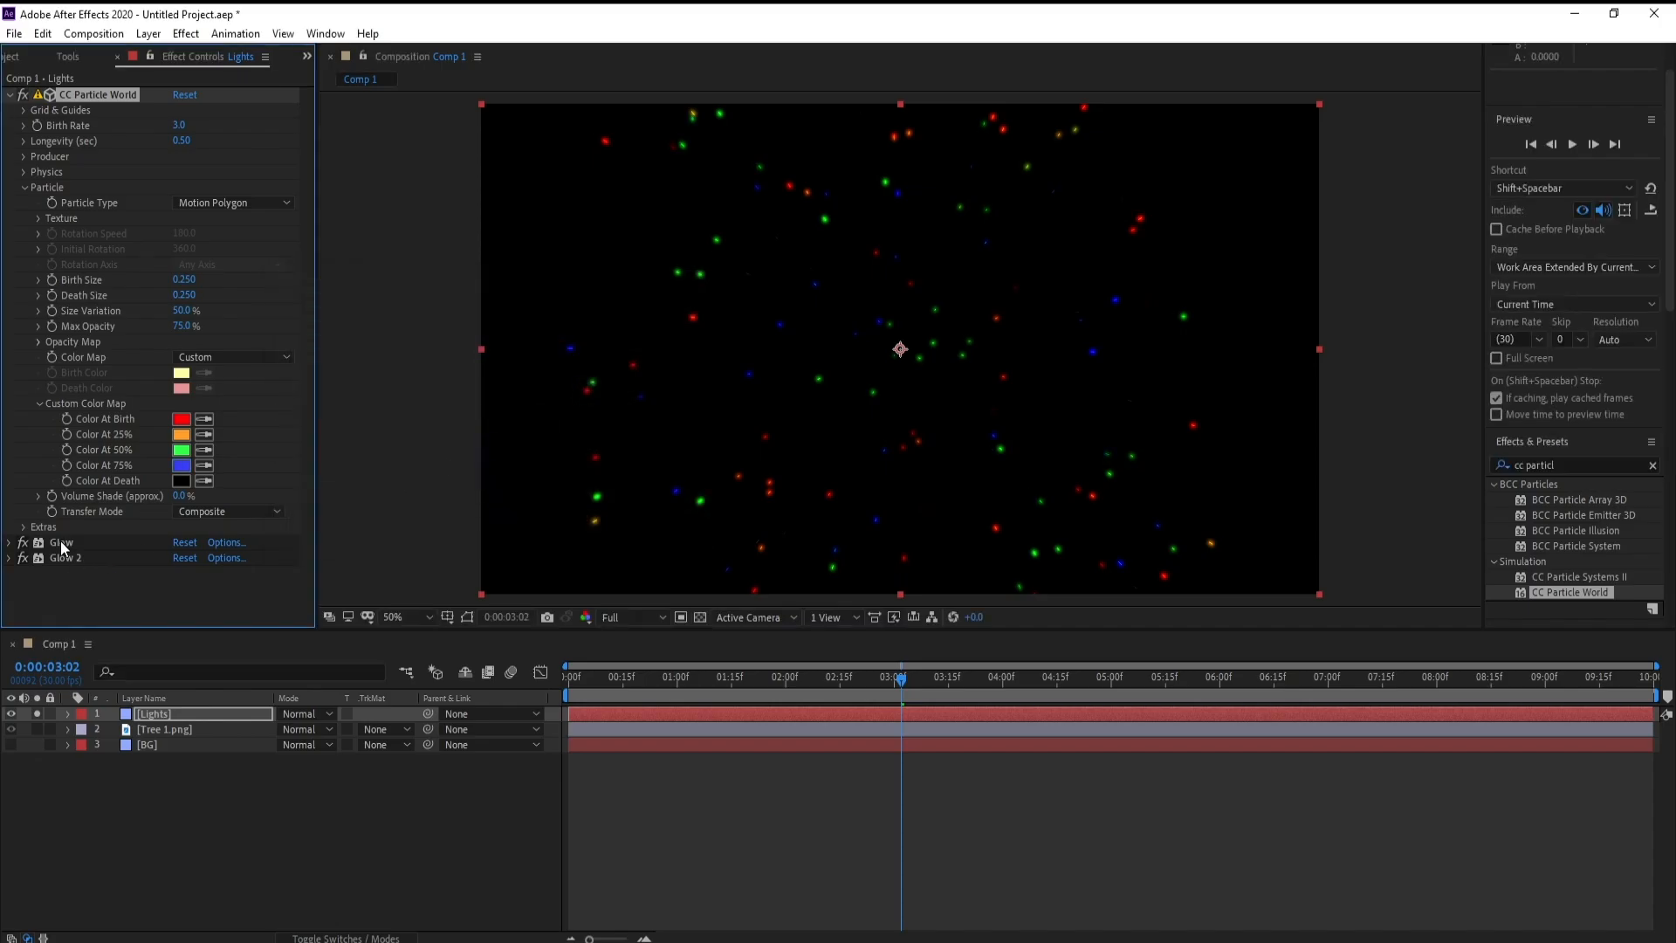
left_click(177, 483)
left_click(476, 476)
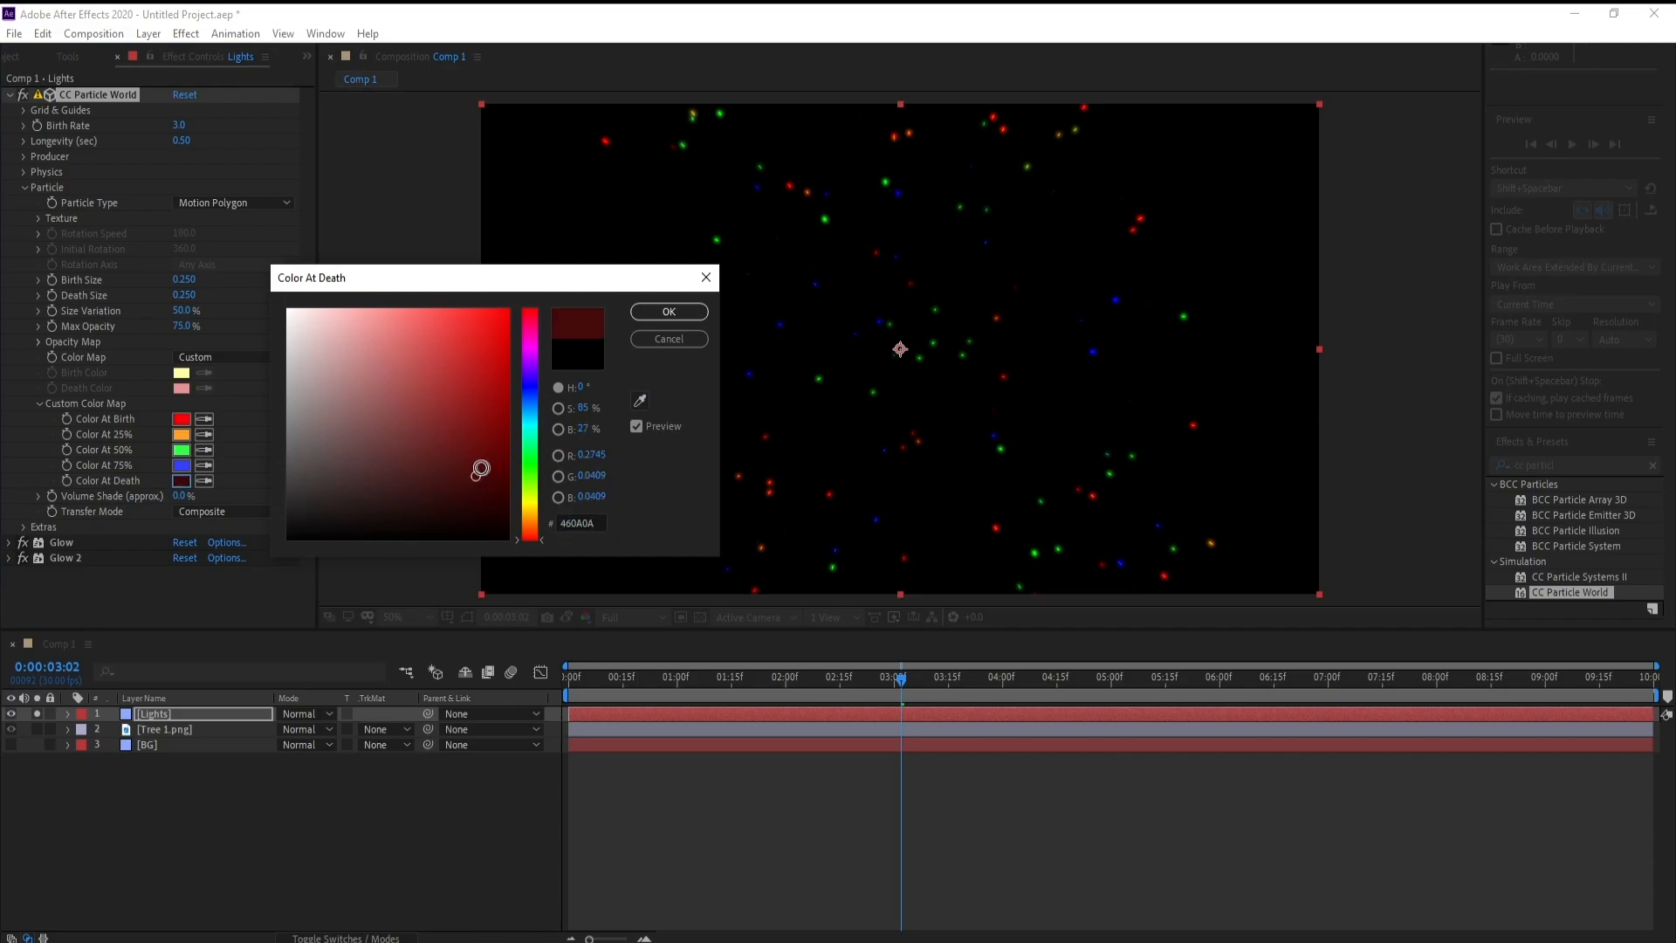
left_click_drag(517, 528, 517, 501)
left_click_drag(477, 361, 423, 290)
left_click(530, 423)
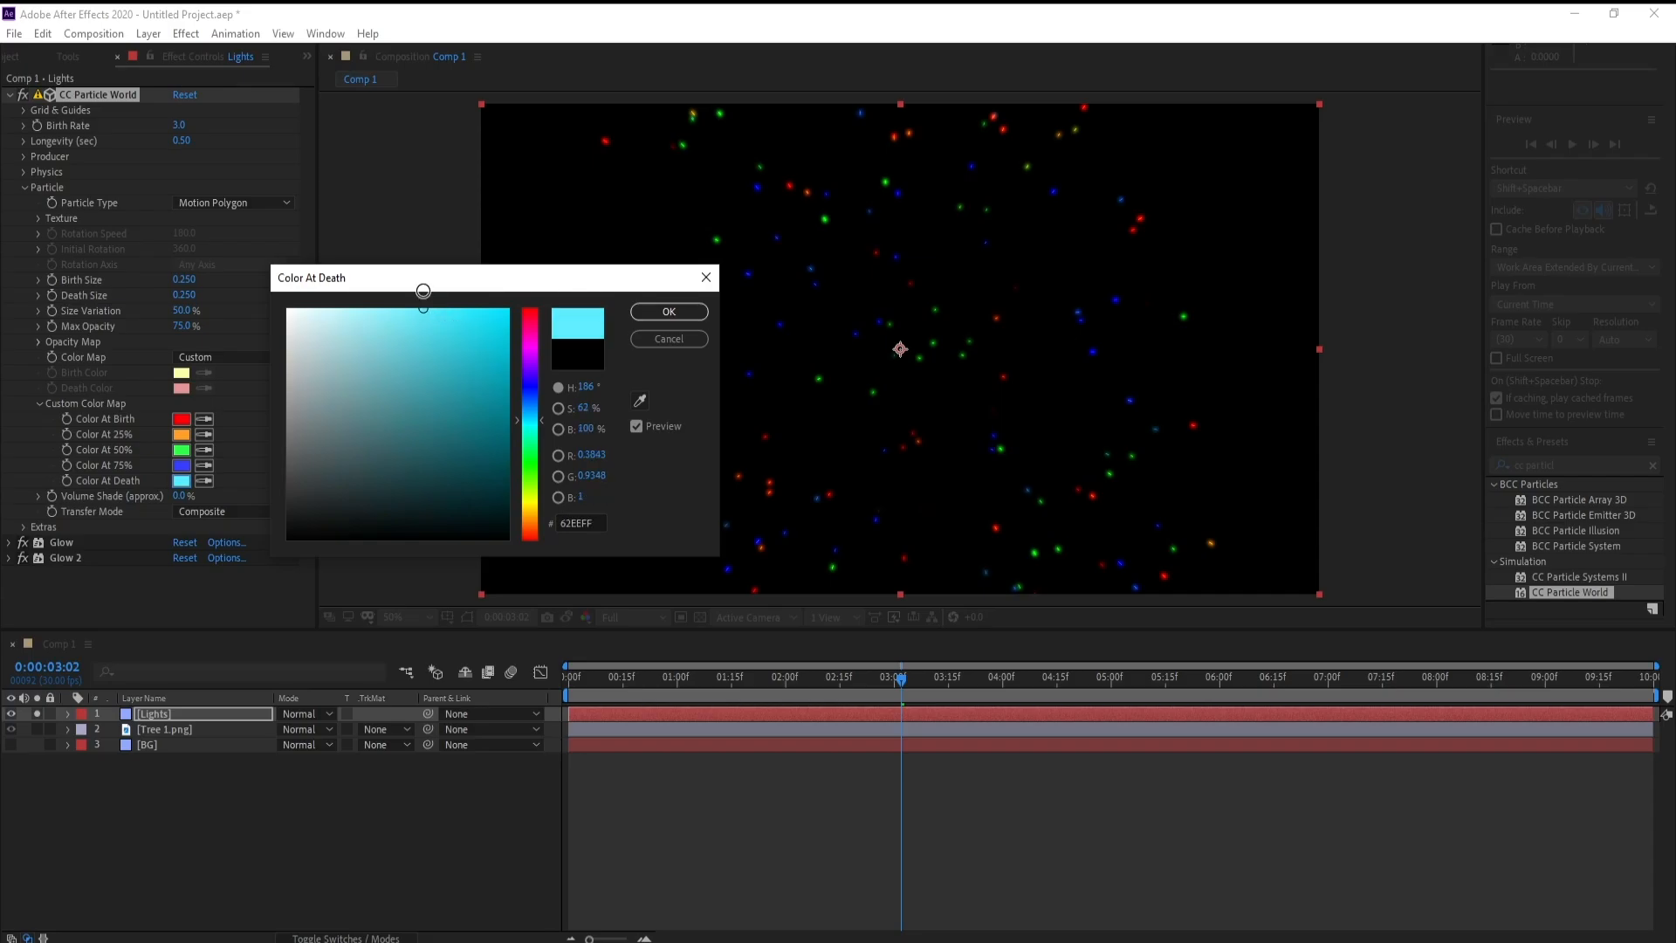
left_click(674, 313)
Preview the multicoloured particles from about 0:00:03:02, including a replay from 0:00:03:04
key("space")
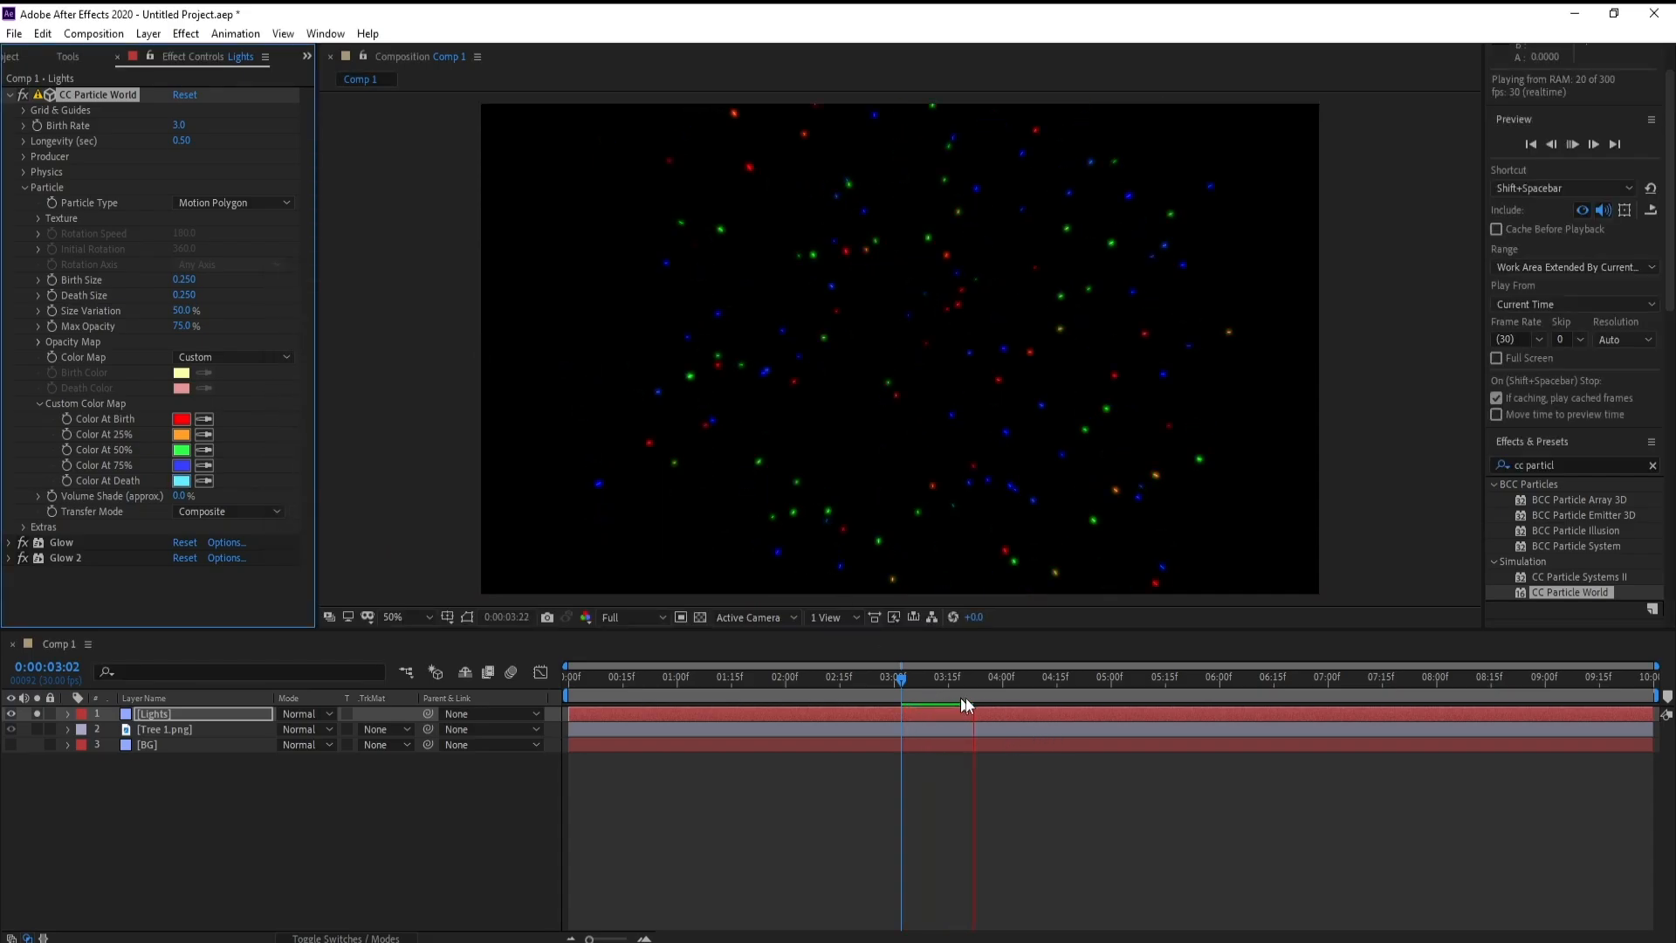
key("space")
left_click(907, 682)
key("space")
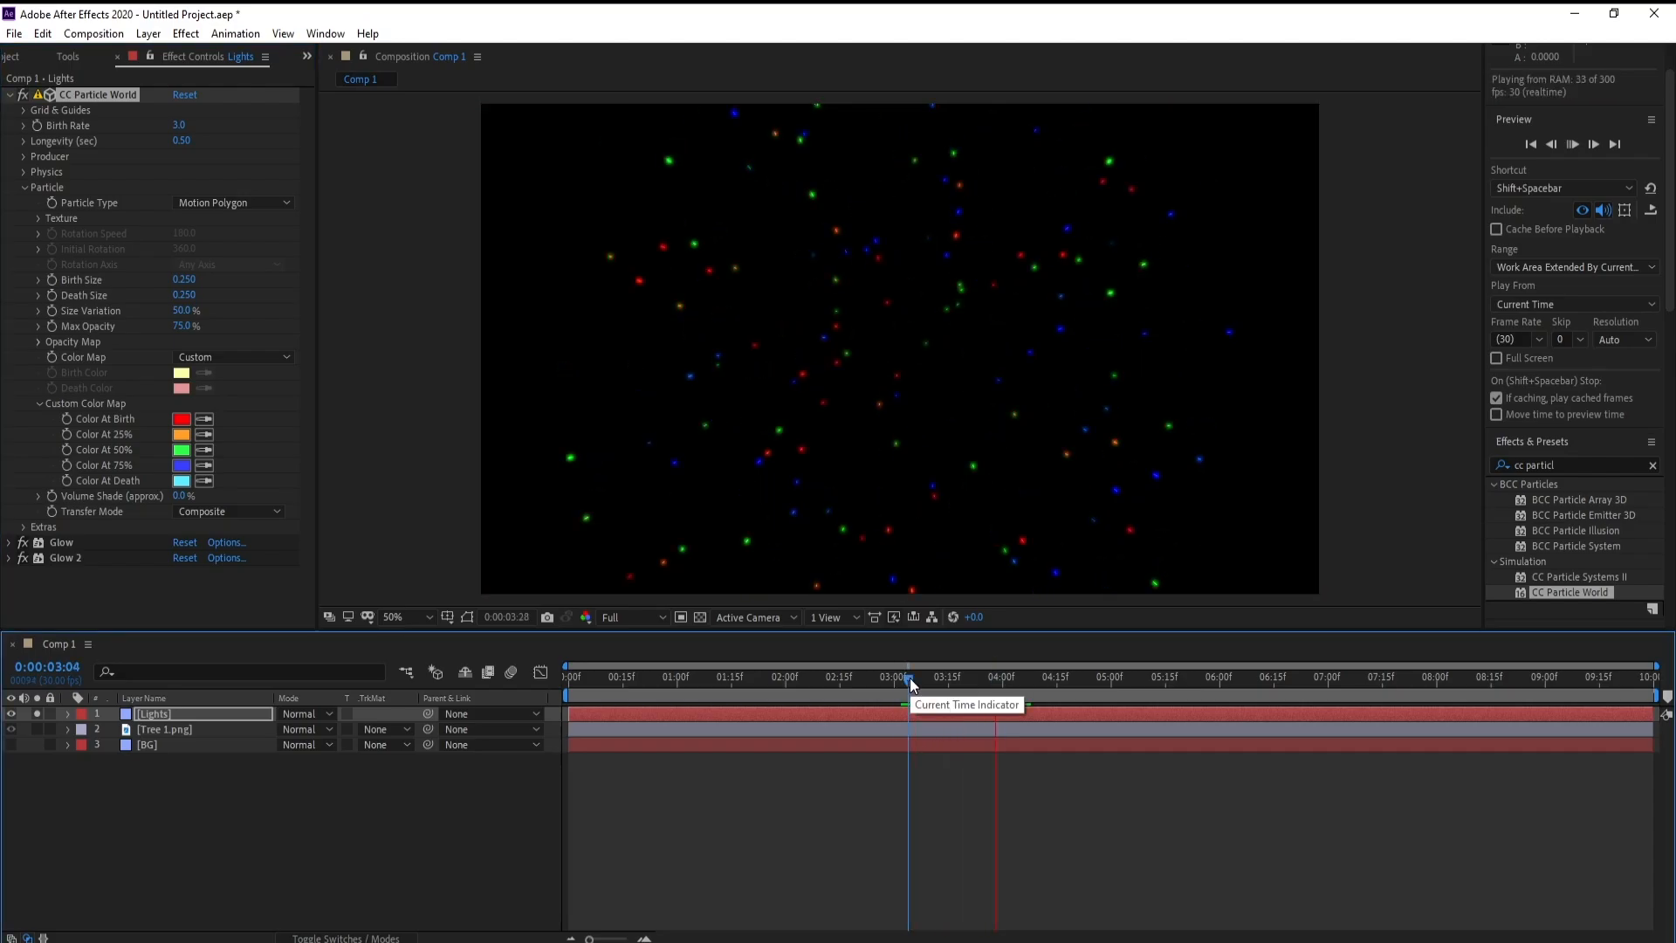
key("space")
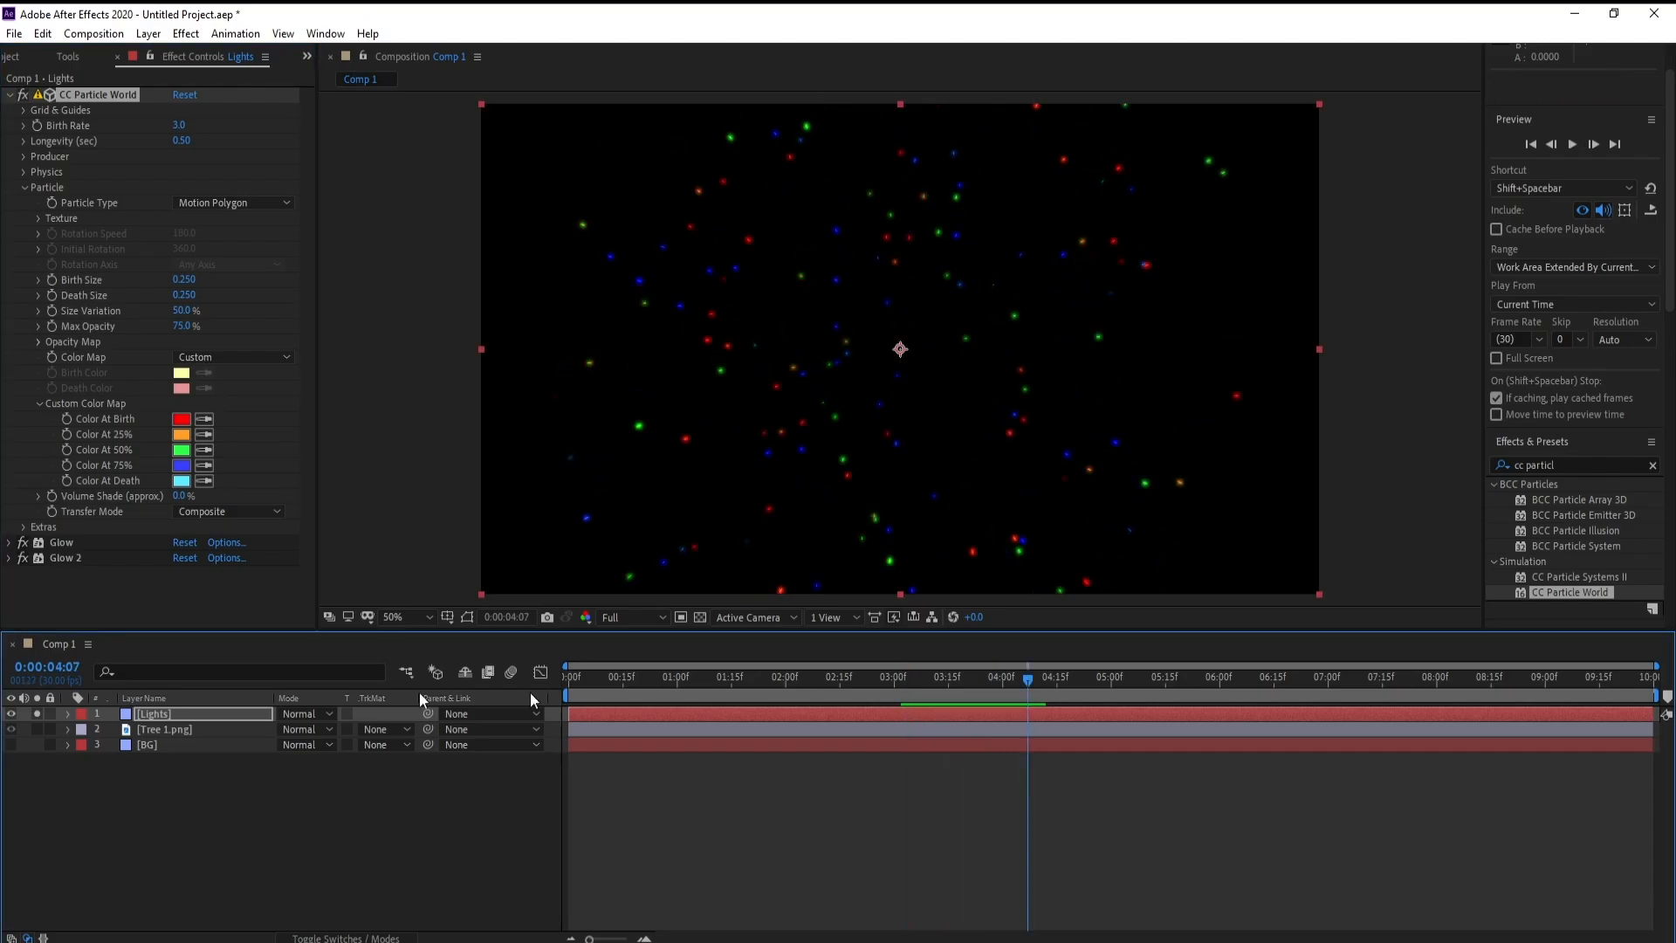
Pre-compose the Lights layer as Lights Comp 1, moving all attributes into the new composition
left_click(150, 714)
right_click(147, 715)
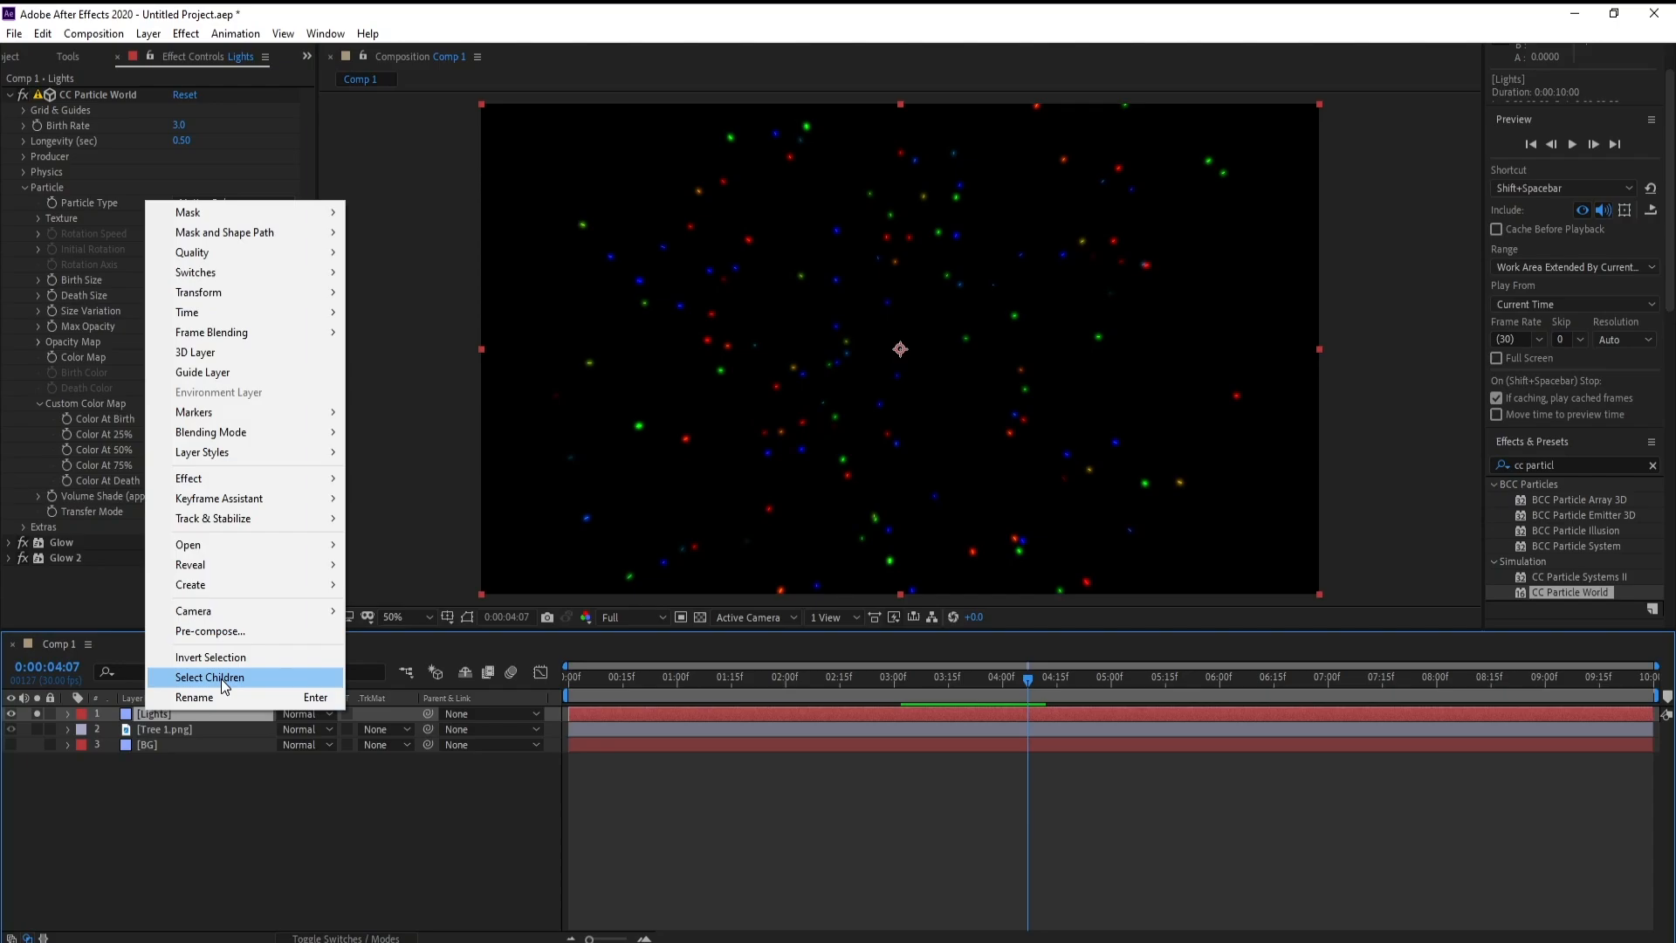
left_click(218, 631)
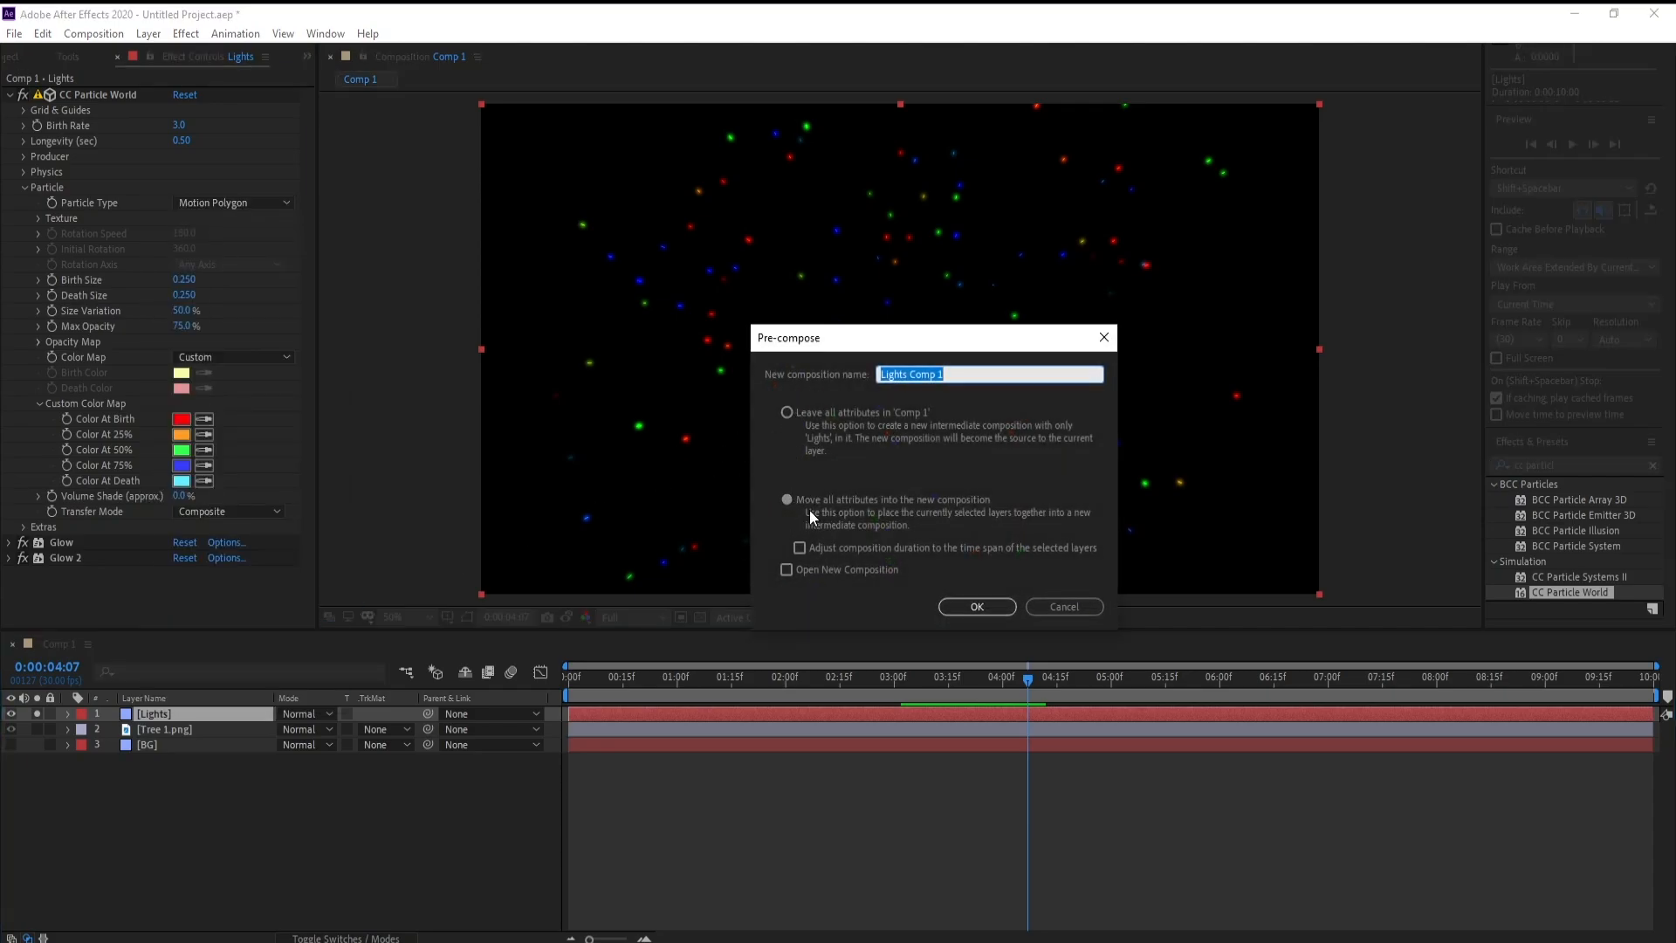
left_click(978, 604)
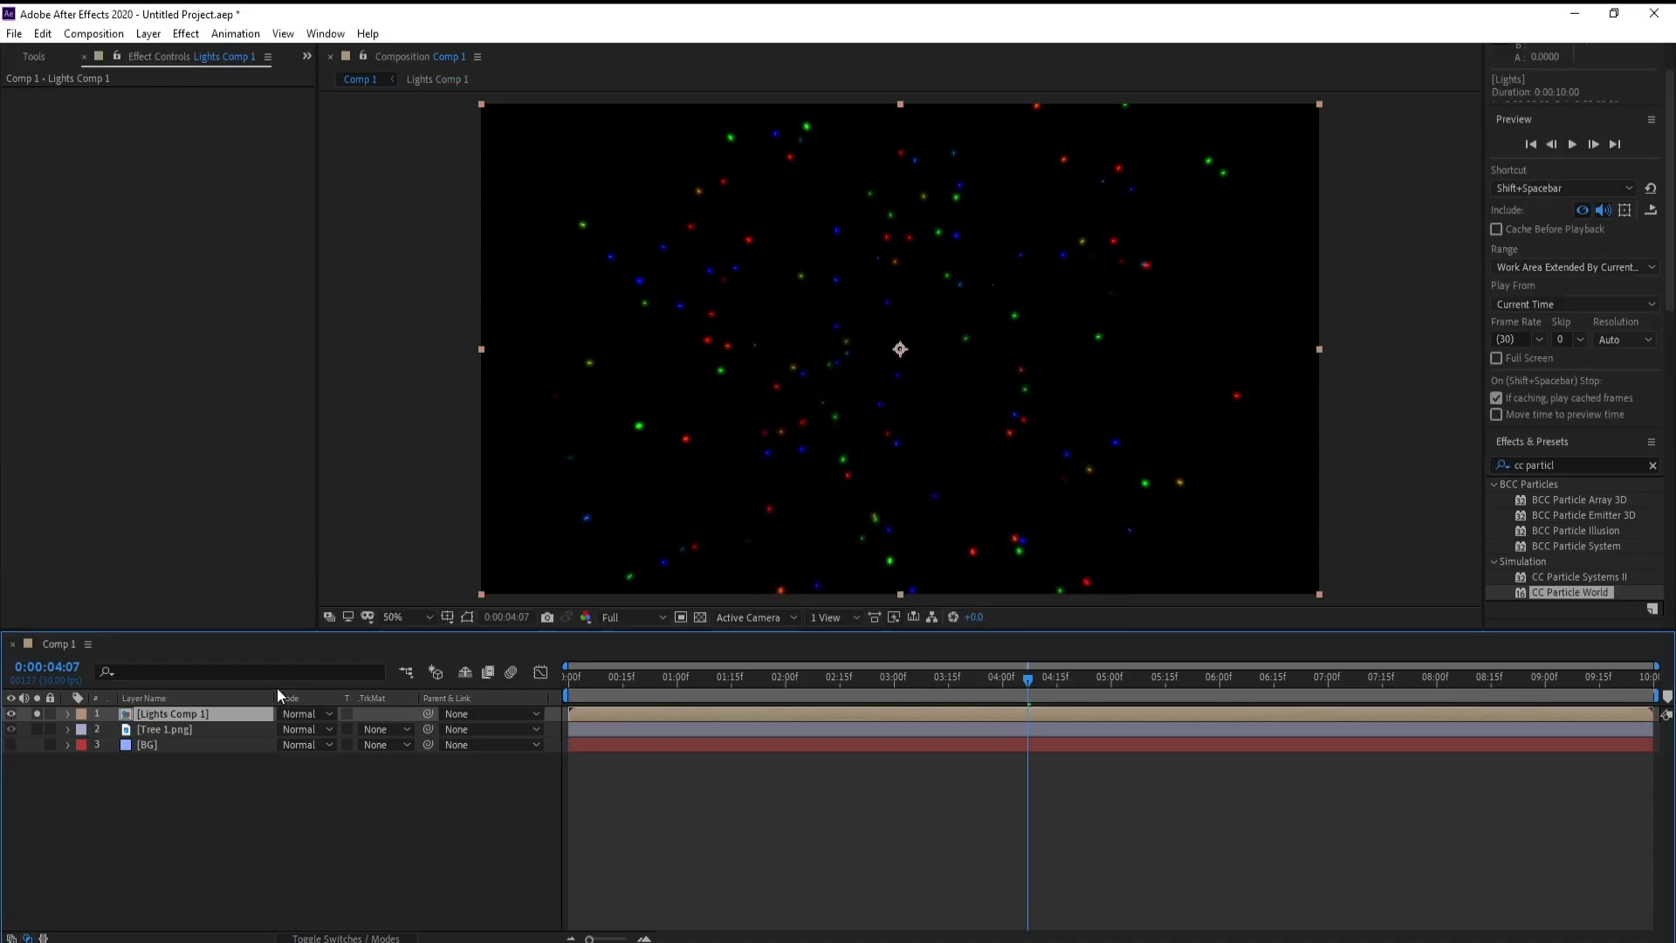
Unsolo Lights Comp 1, make the BG layer visible, and move the current time to 0:00:01:15
left_click(38, 714)
left_click(12, 745)
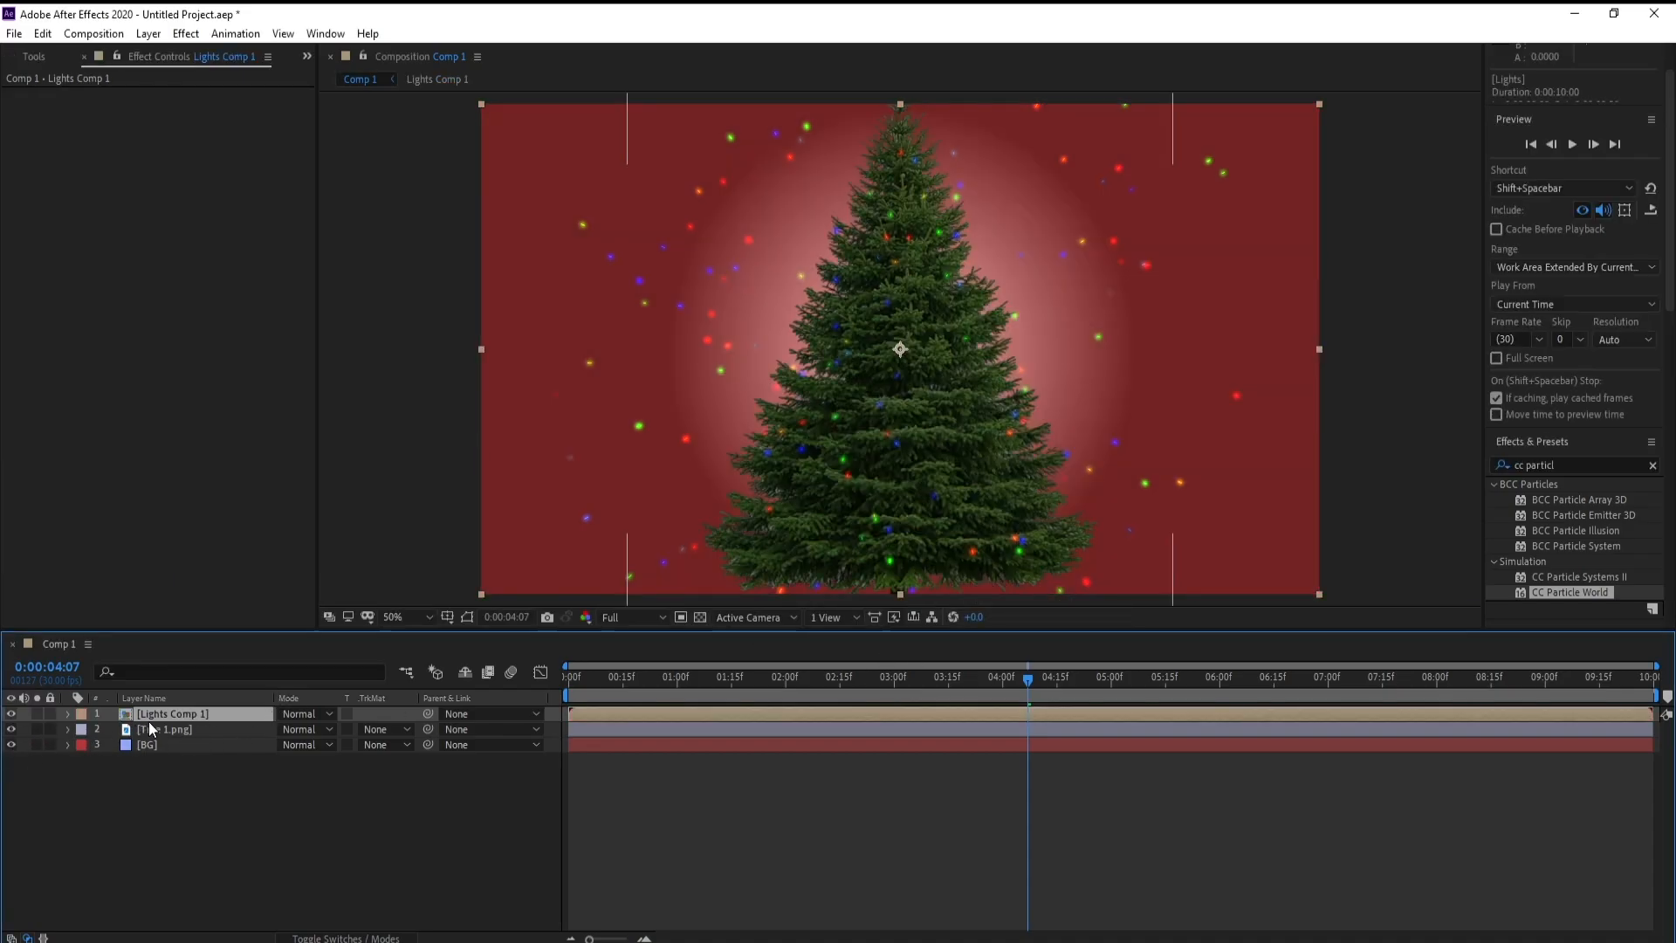
left_click_drag(1021, 683, 732, 682)
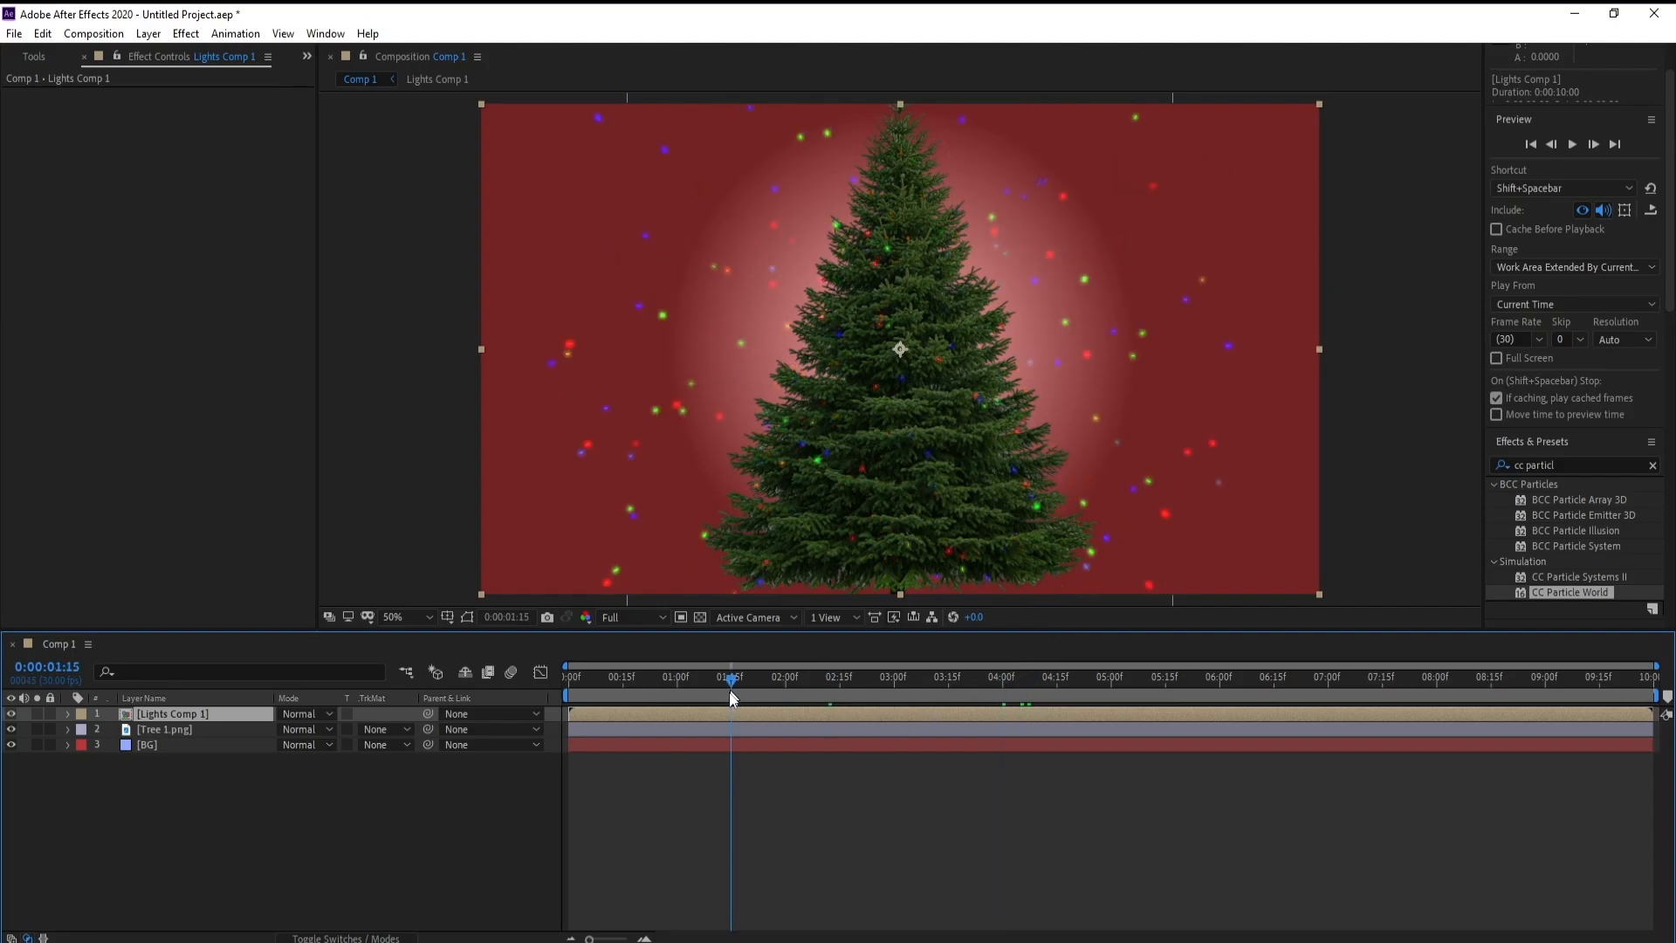
Start a Pen tool mask on Lights Comp 1 at the trunk base, tracing the tree's left edge up to its tip
left_click(40, 34)
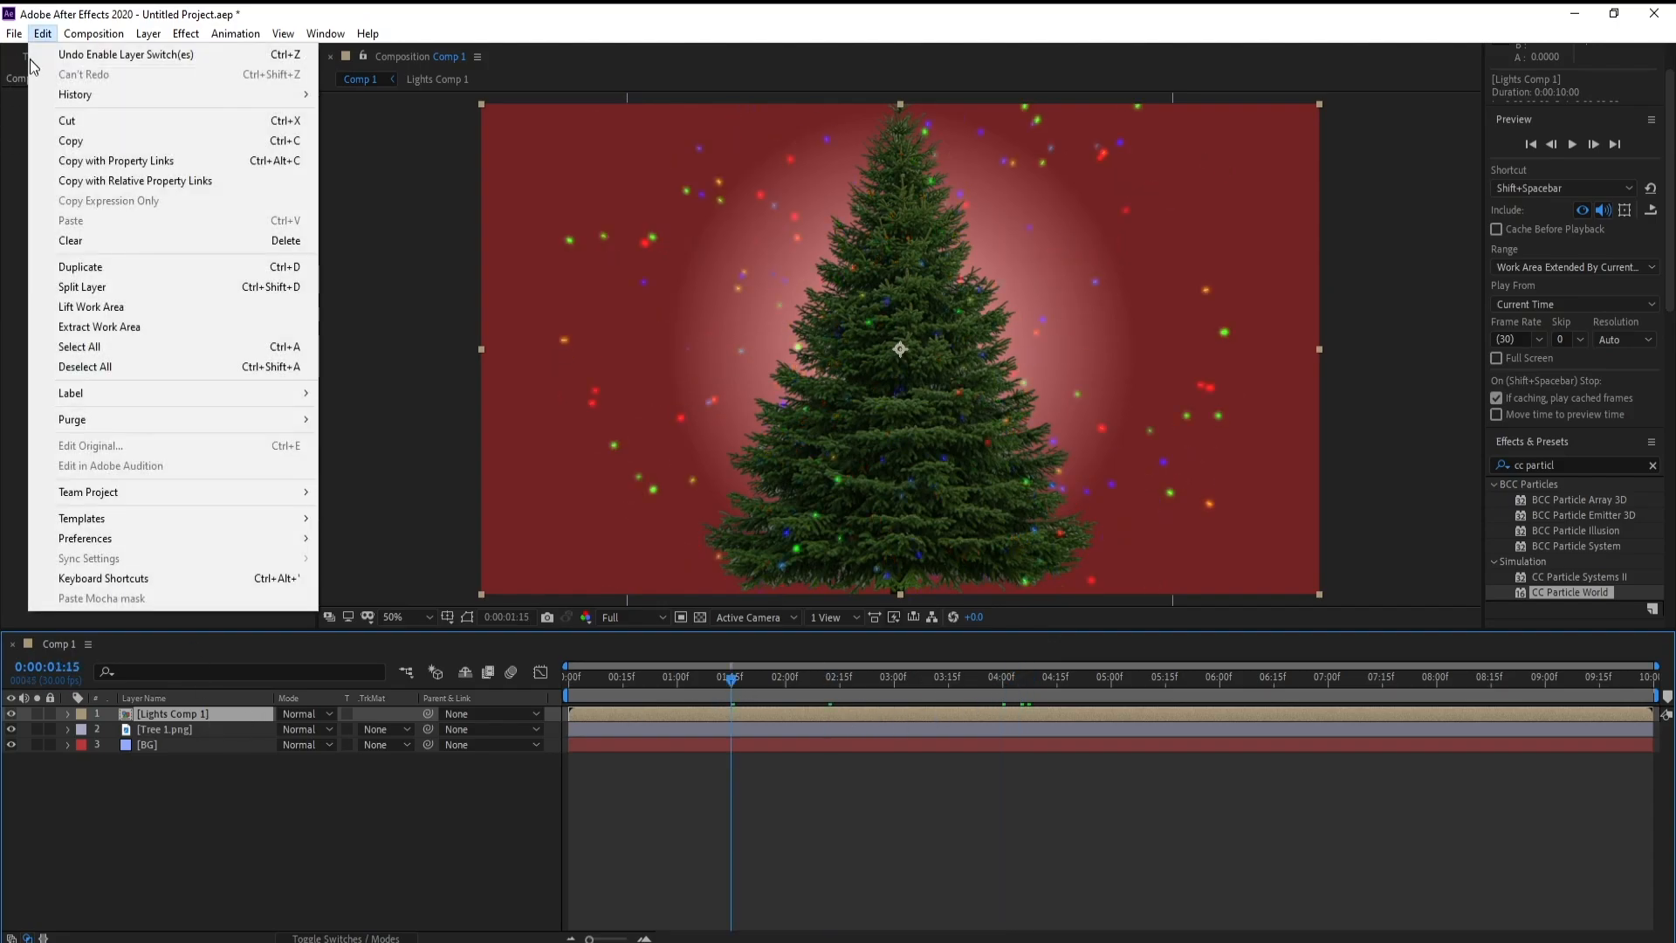
left_click(16, 34)
left_click(34, 57)
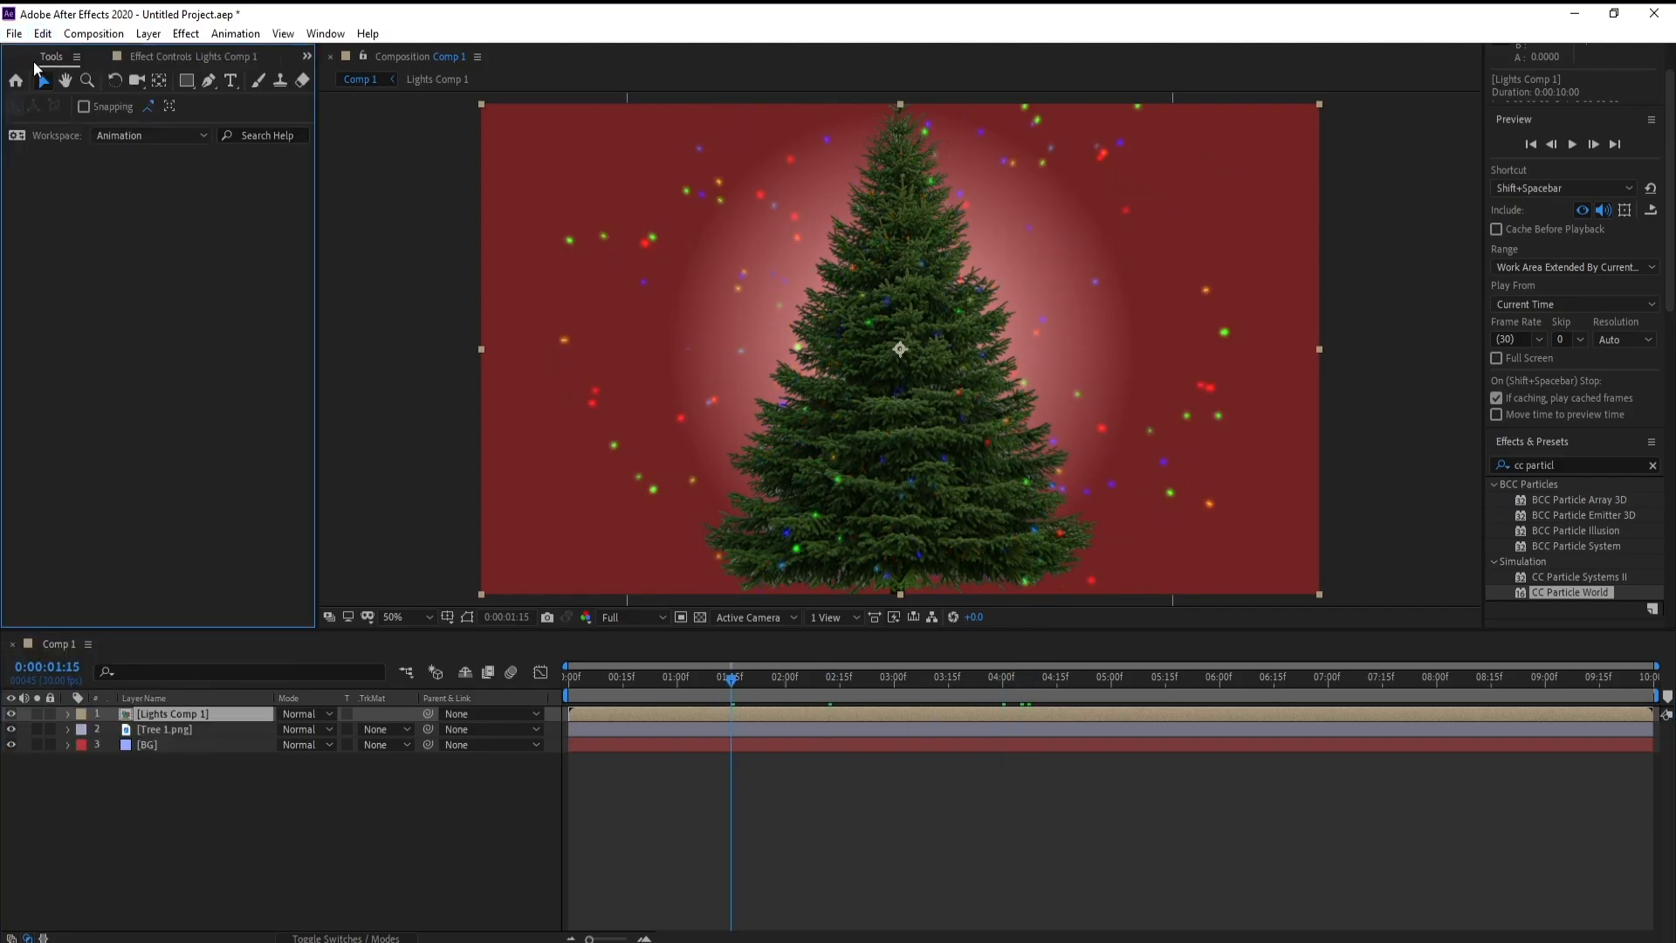
left_click(209, 80)
left_click_drag(847, 486, 846, 470)
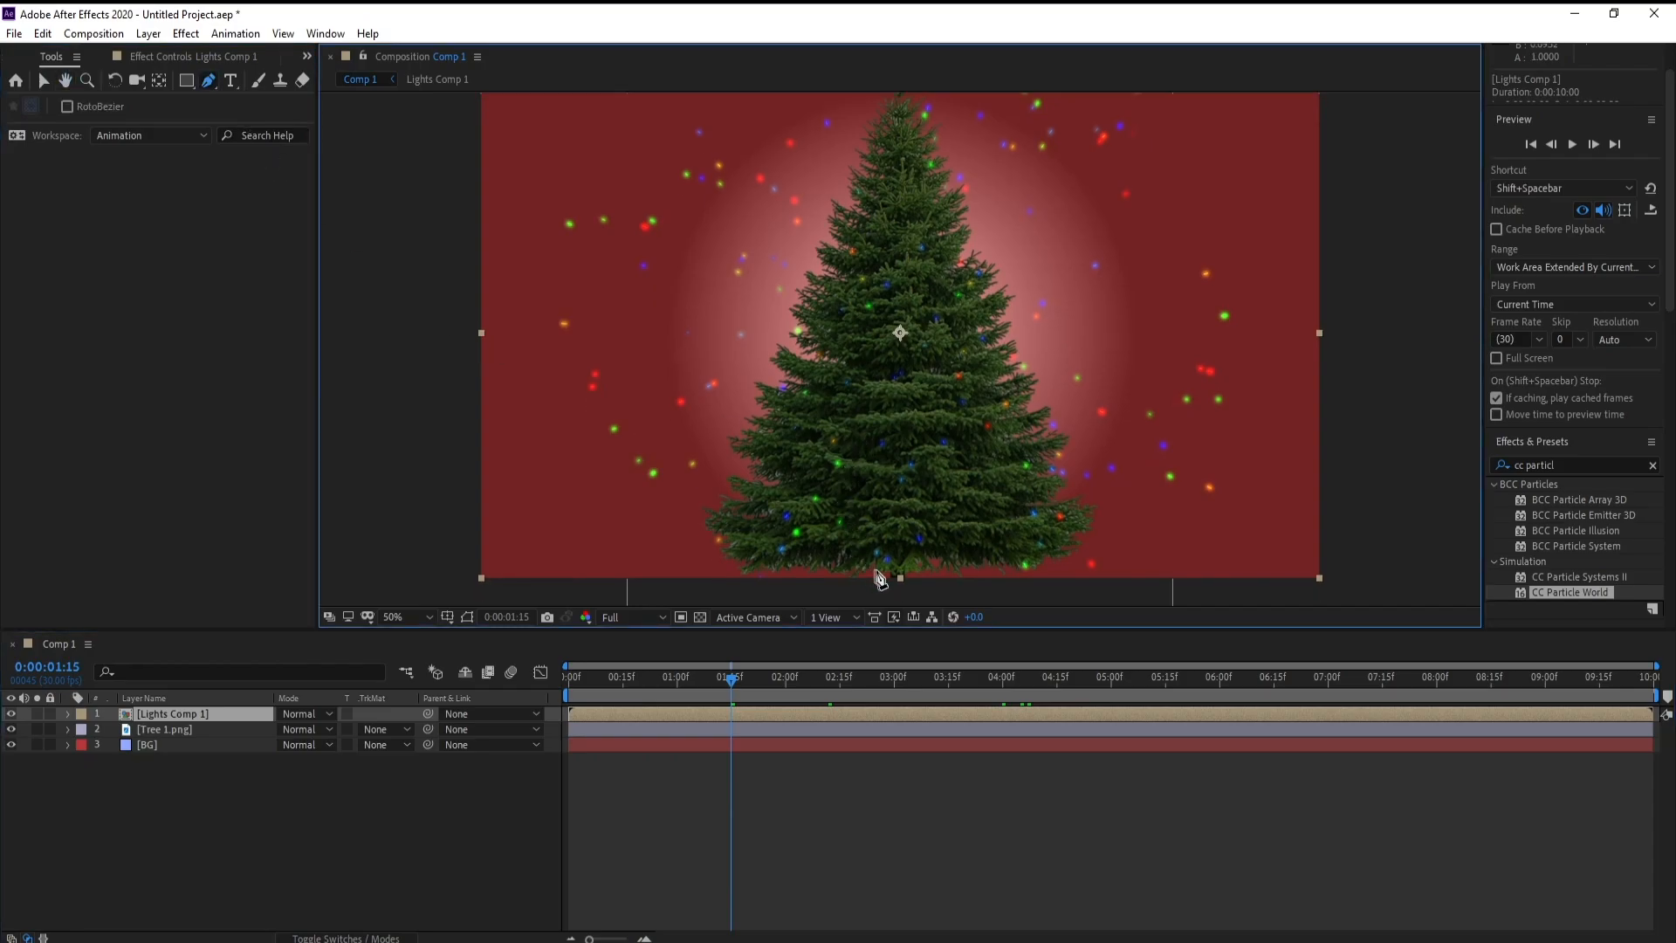
left_click(881, 569)
left_click(759, 568)
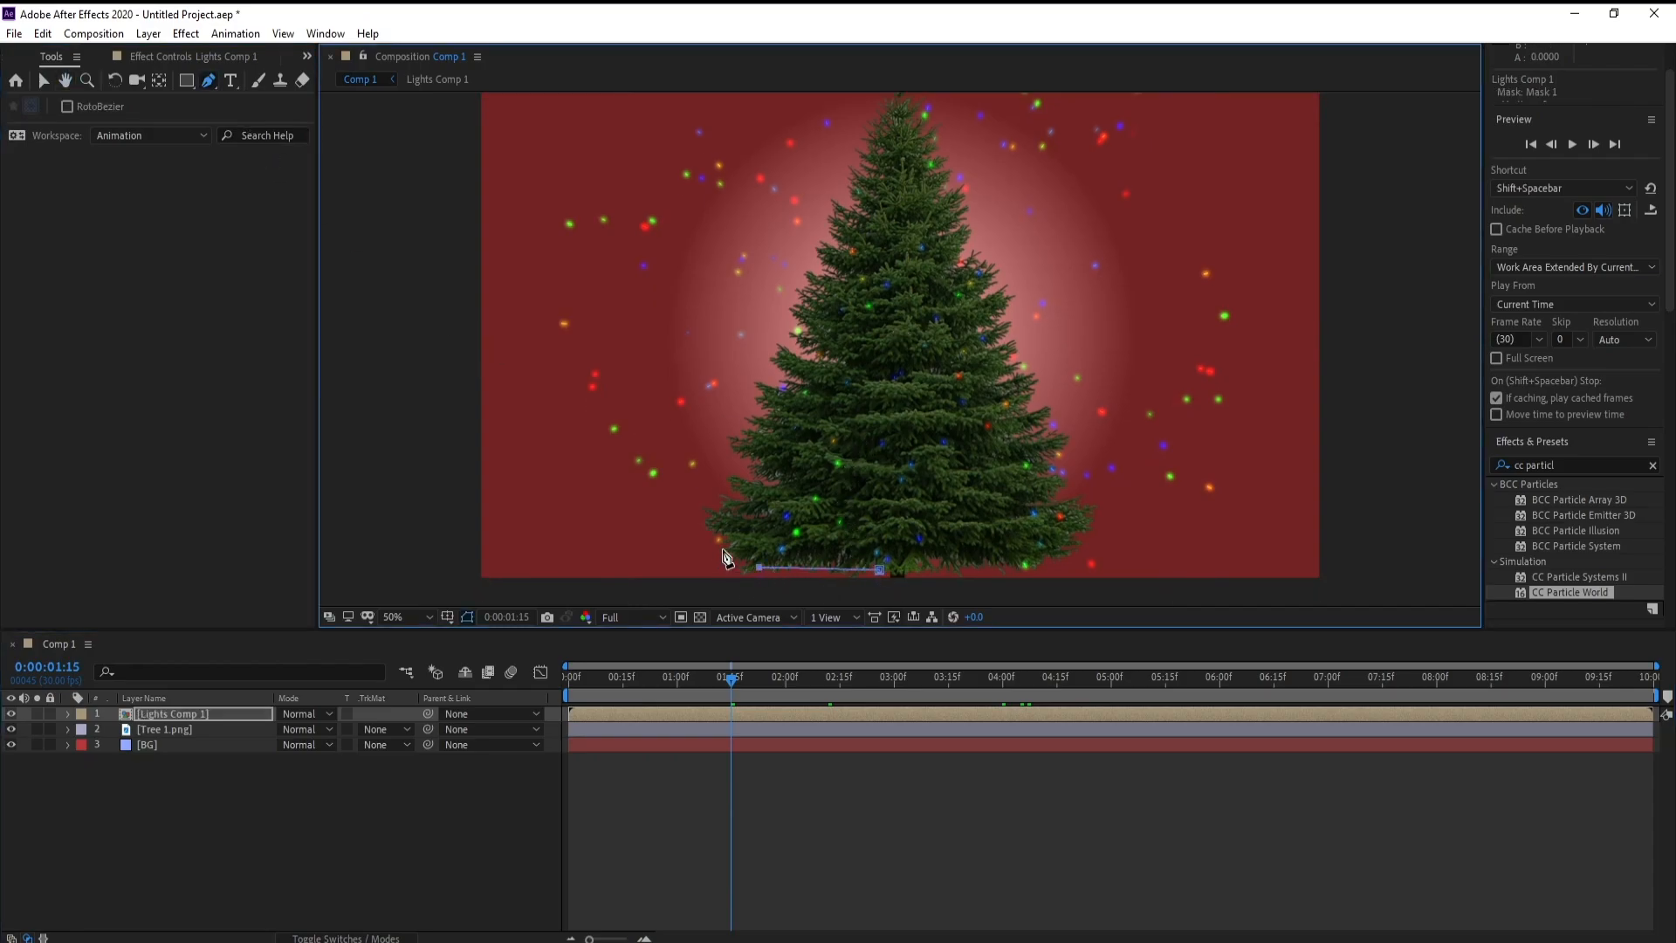
left_click(722, 549)
left_click(711, 524)
left_click(723, 493)
left_click(734, 478)
left_click(740, 472)
left_click(750, 465)
left_click(731, 442)
left_click(746, 431)
left_click(756, 415)
left_click(754, 392)
left_click(758, 381)
left_click(774, 376)
left_click(768, 359)
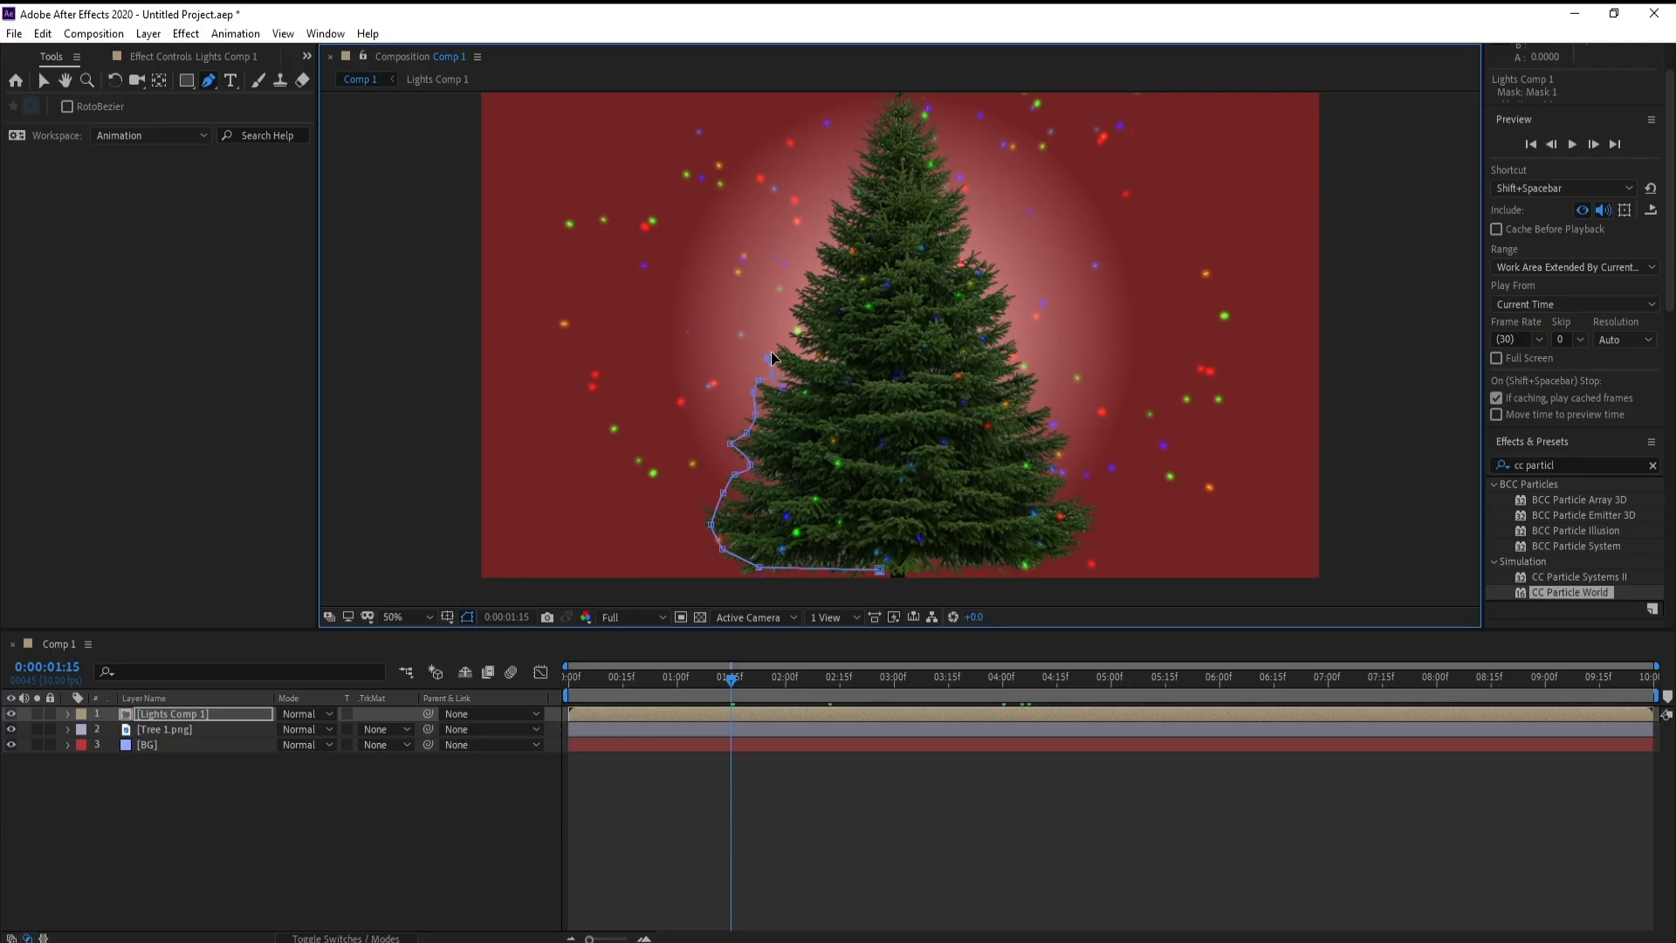
left_click(793, 364)
left_click(793, 347)
left_click(791, 305)
left_click(805, 278)
left_click(814, 258)
left_click(821, 237)
left_click(831, 218)
left_click(836, 202)
left_click(840, 192)
left_click(853, 177)
left_click_drag(884, 145, 868, 216)
left_click(858, 198)
left_click(865, 187)
left_click(868, 177)
left_click(880, 160)
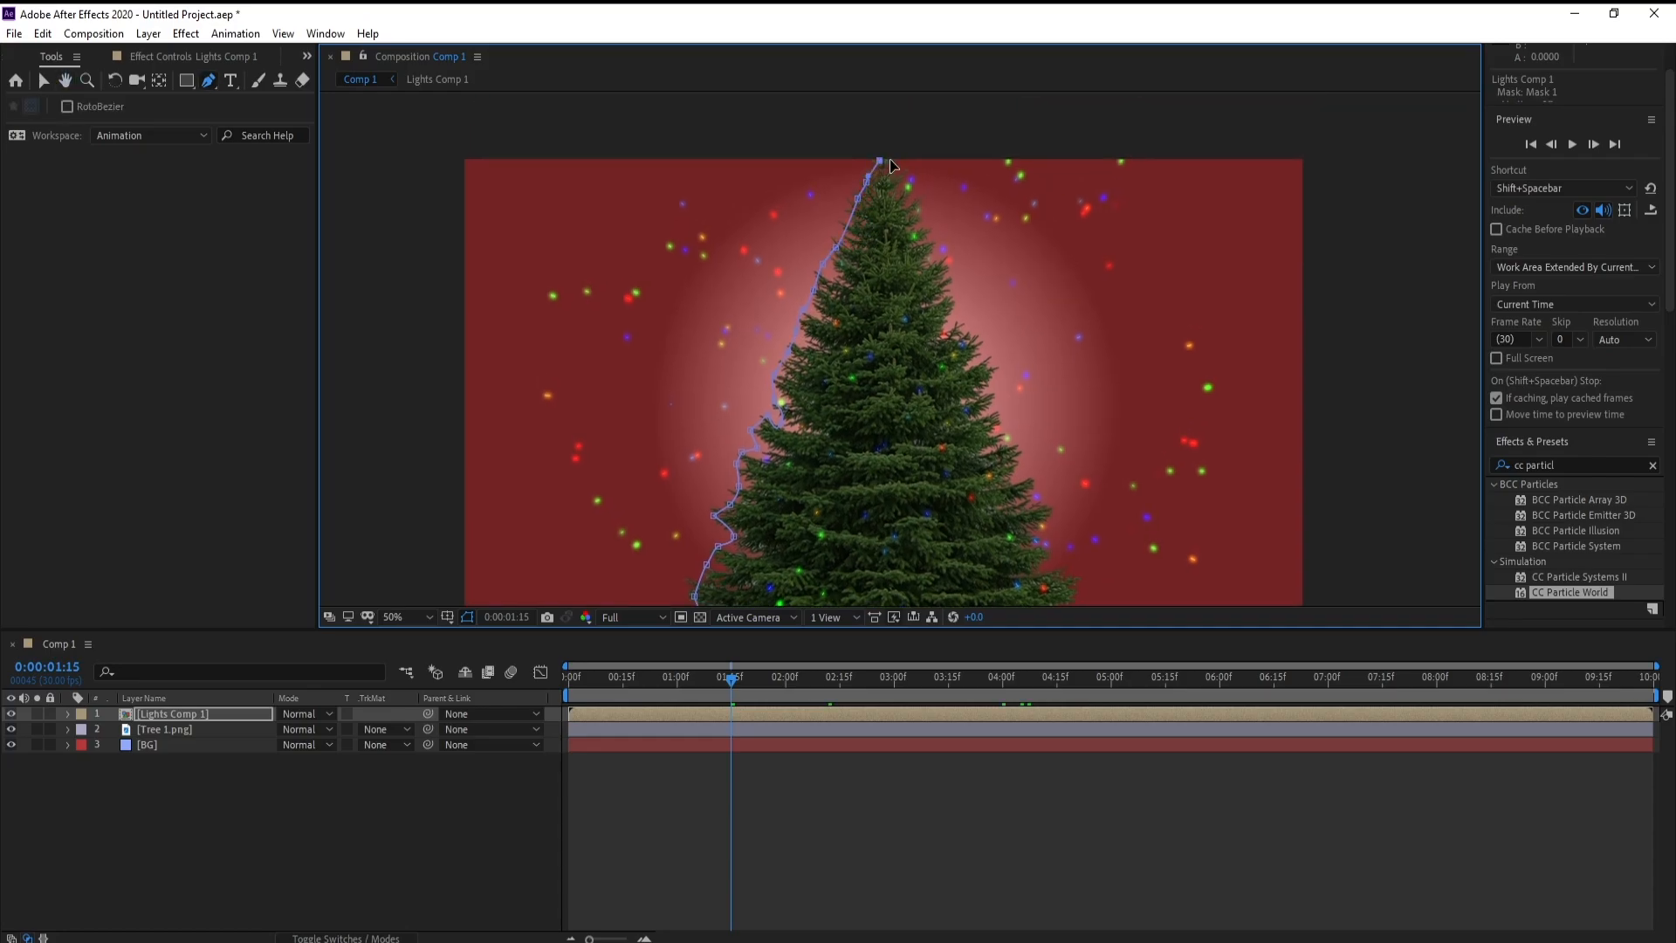
Continue the mask from the tree's tip down its right edge and along the base, closing it at the starting point
left_click(891, 163)
left_click(902, 193)
left_click(931, 245)
left_click(949, 272)
left_click(967, 365)
left_click(993, 413)
left_click(1009, 475)
key("space")
left_click_drag(969, 530, 912, 432)
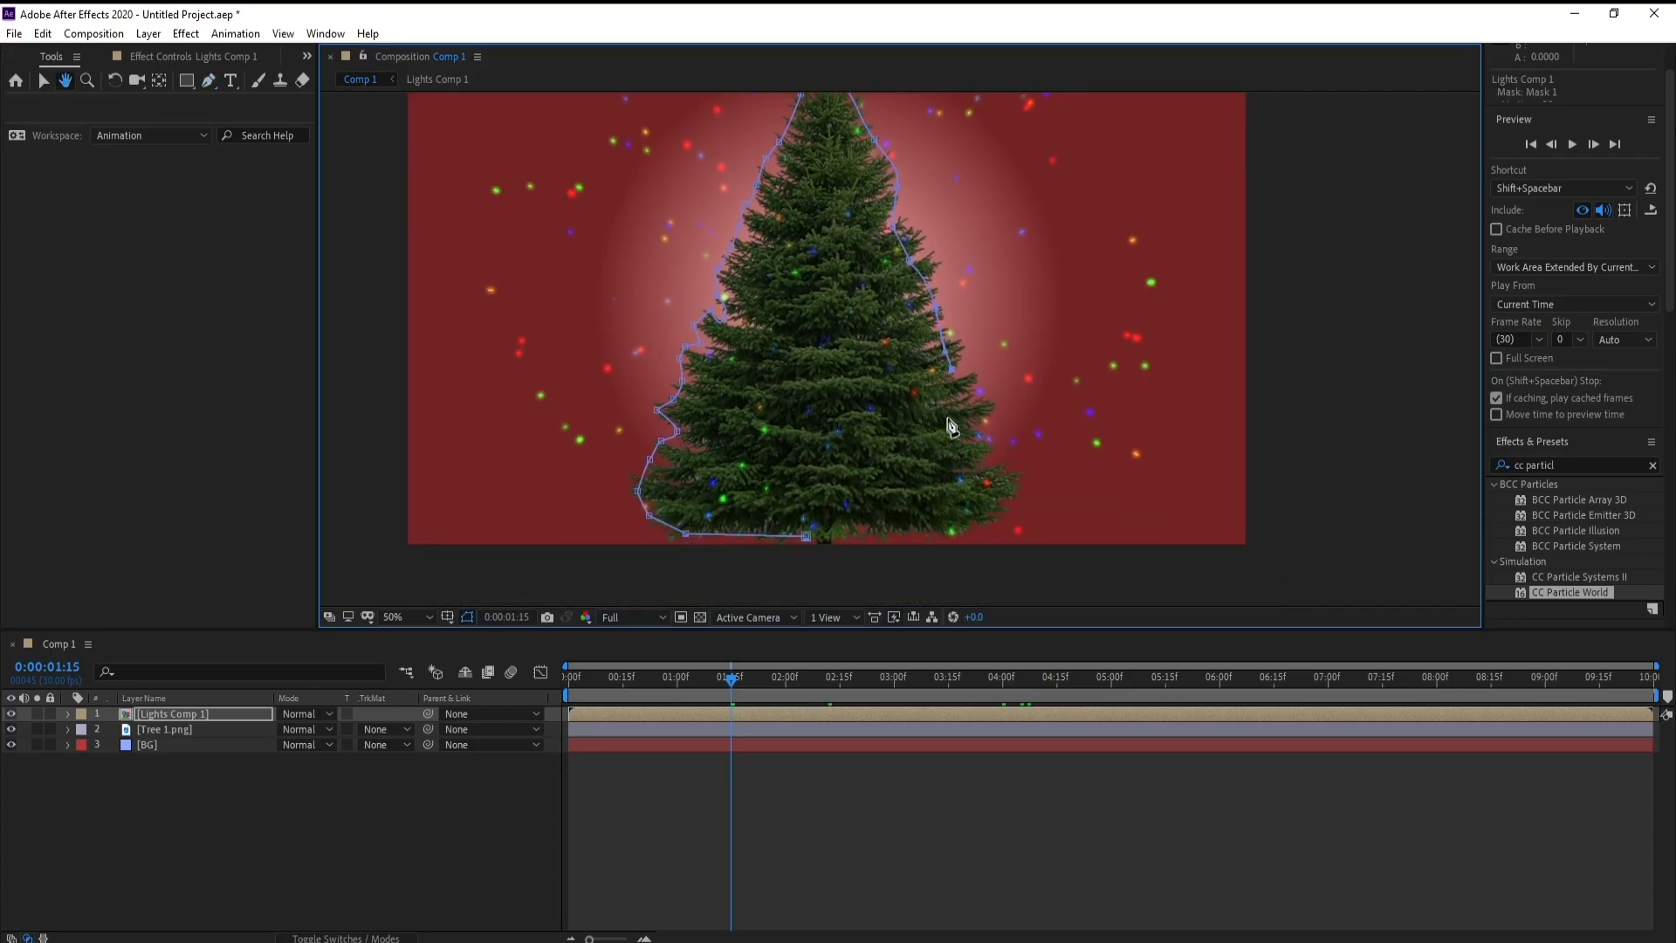
left_click(1000, 404)
left_click(992, 440)
left_click(997, 450)
left_click(1002, 457)
left_click(1010, 469)
left_click(984, 523)
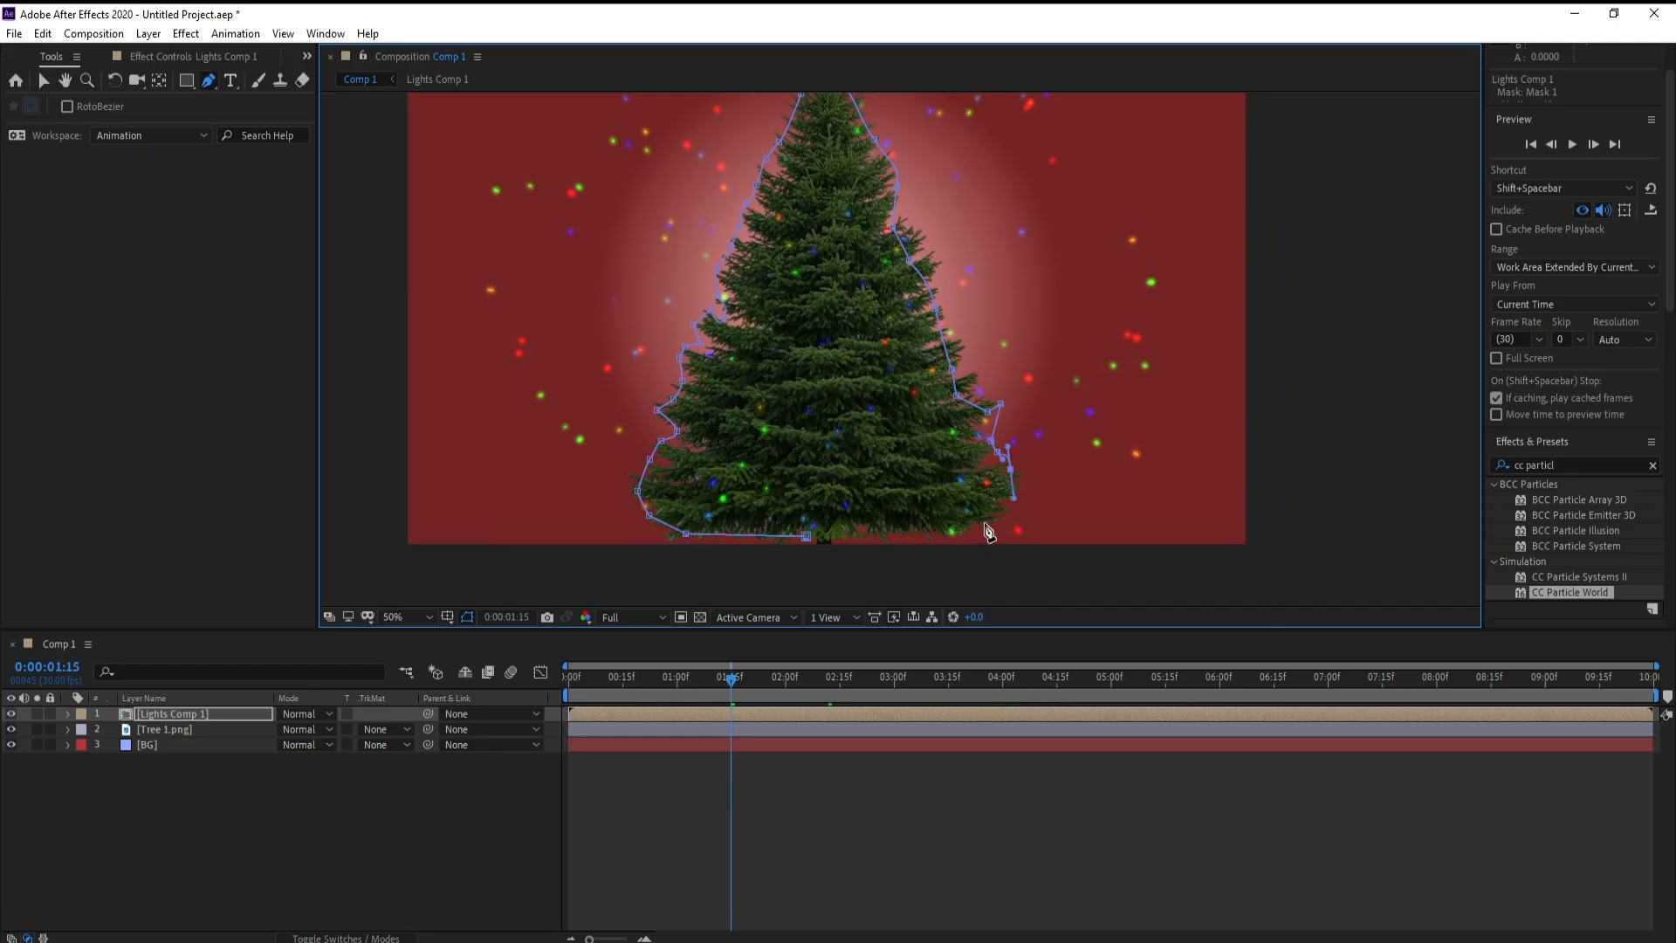
left_click(938, 534)
left_click(915, 530)
left_click(891, 529)
left_click(864, 531)
left_click(836, 535)
left_click(807, 537)
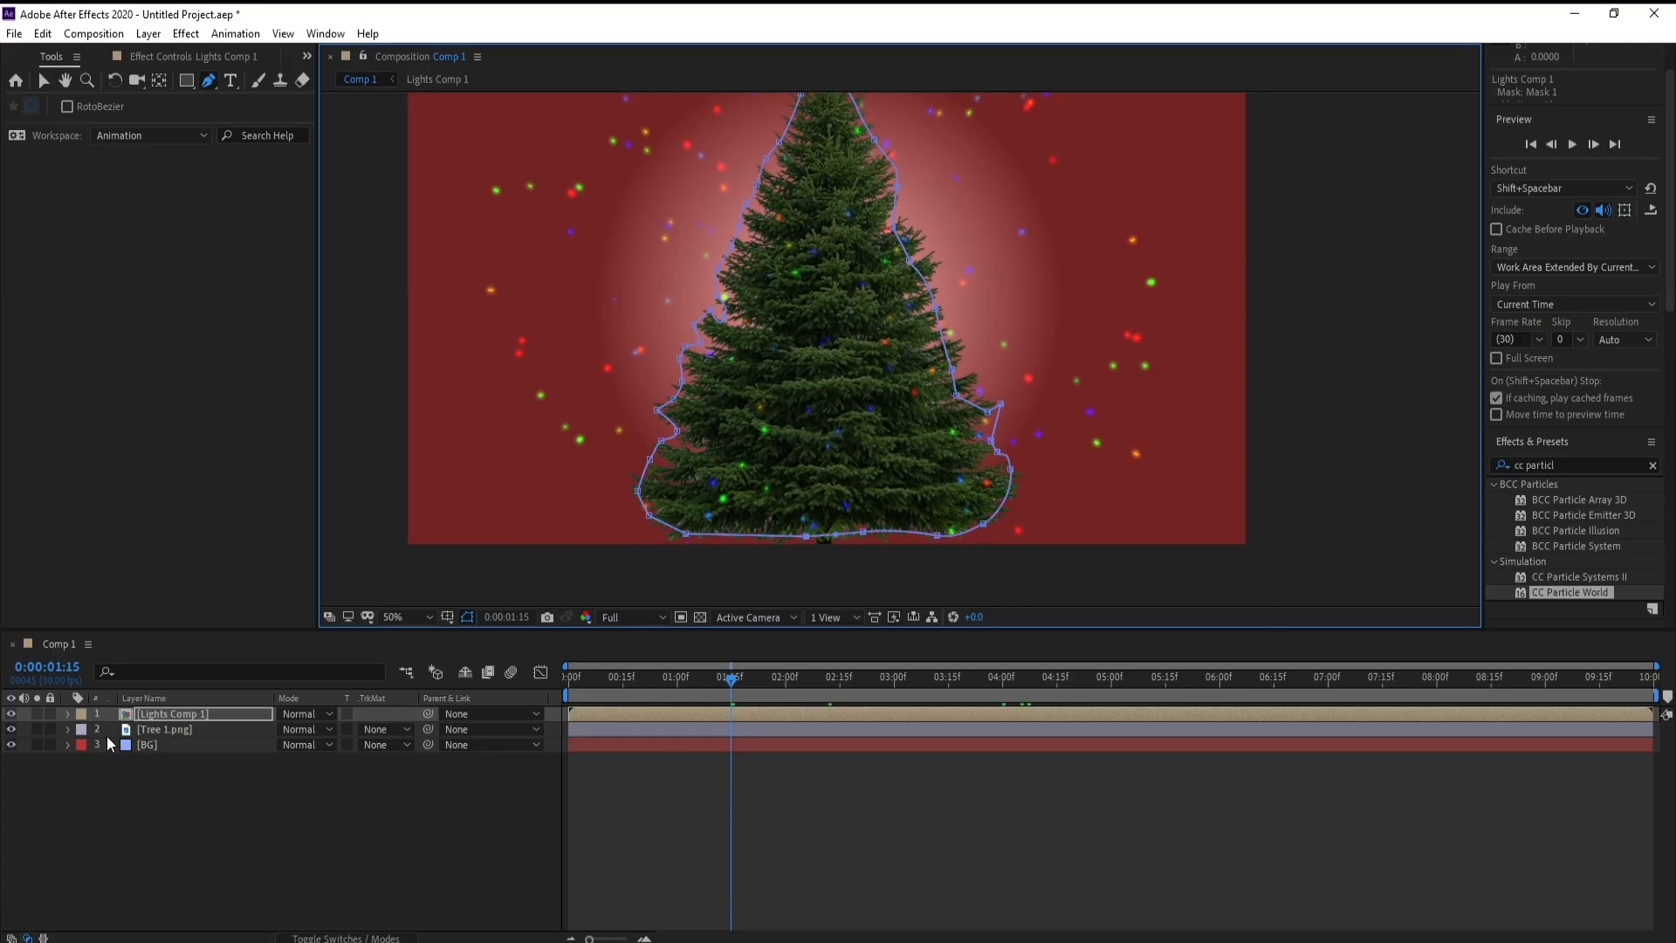
Set the Mask Feather of the tree-shaped mask on Lights Comp 1 to 12 pixels
left_click(67, 714)
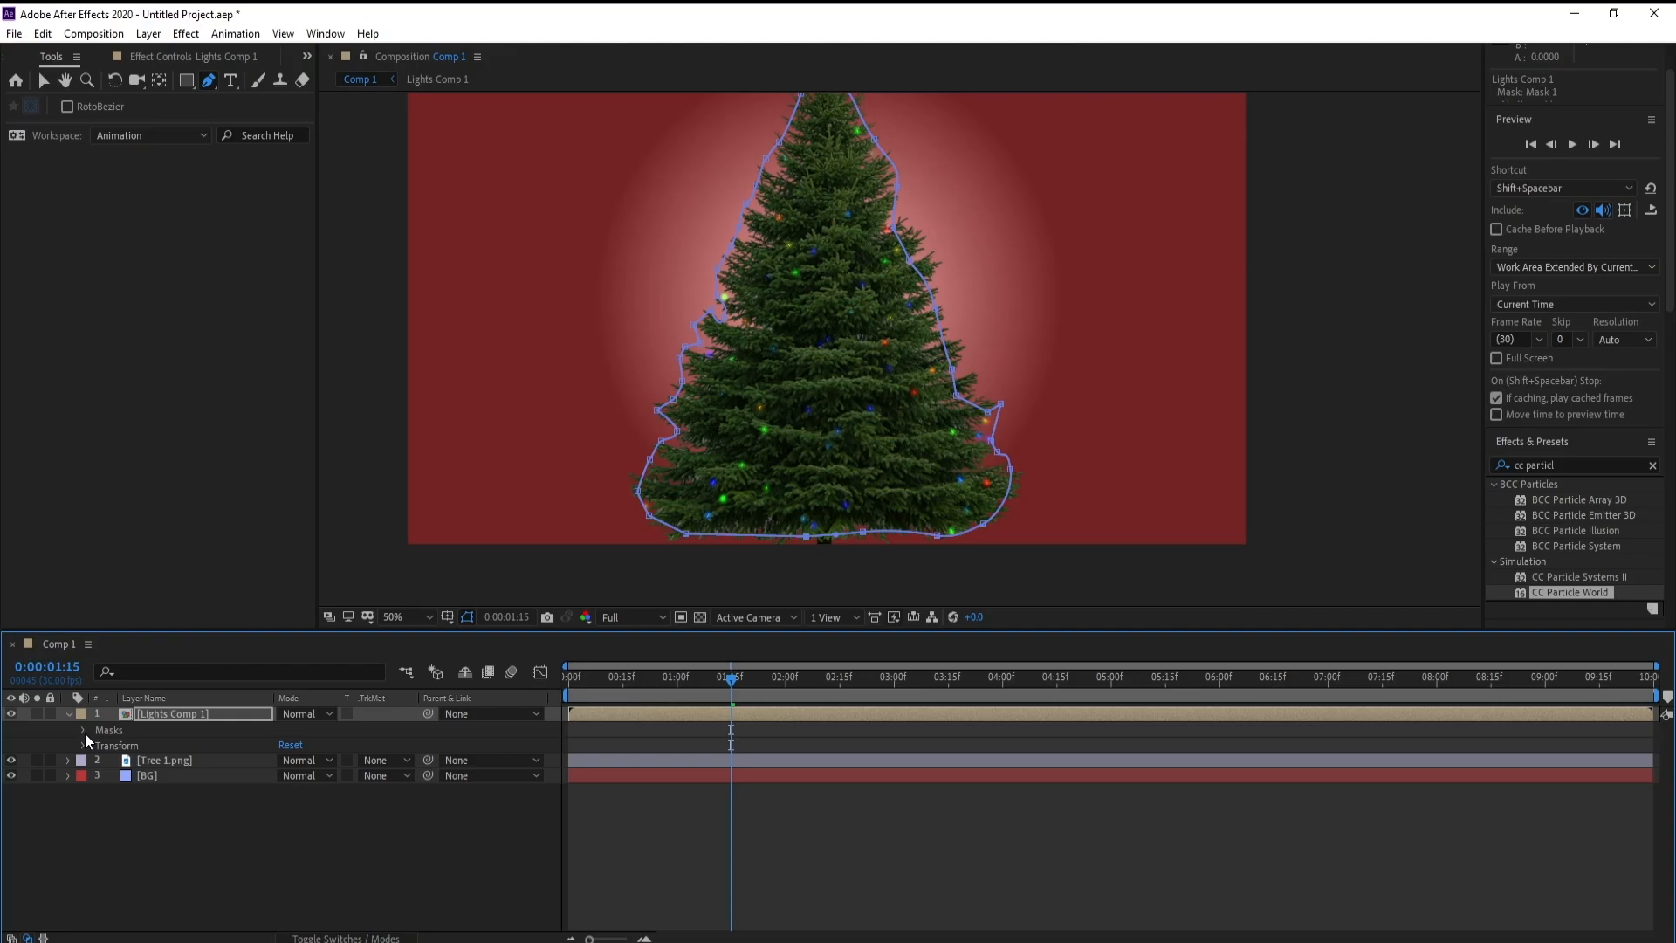
left_click(84, 731)
left_click(95, 747)
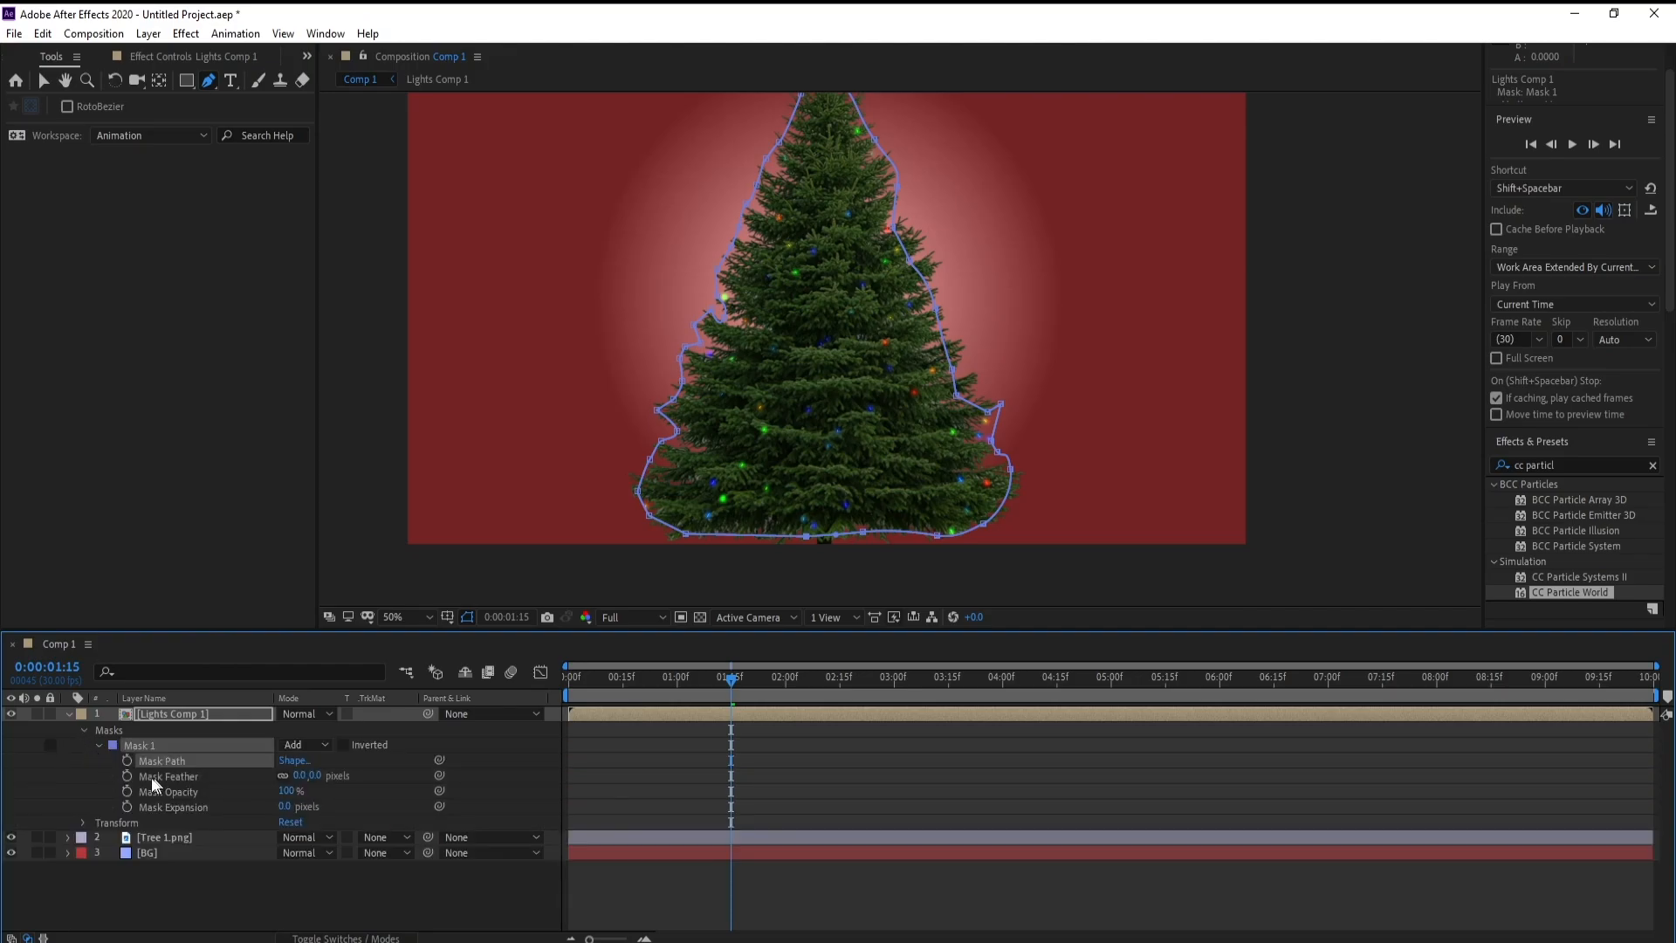
left_click_drag(300, 778, 308, 778)
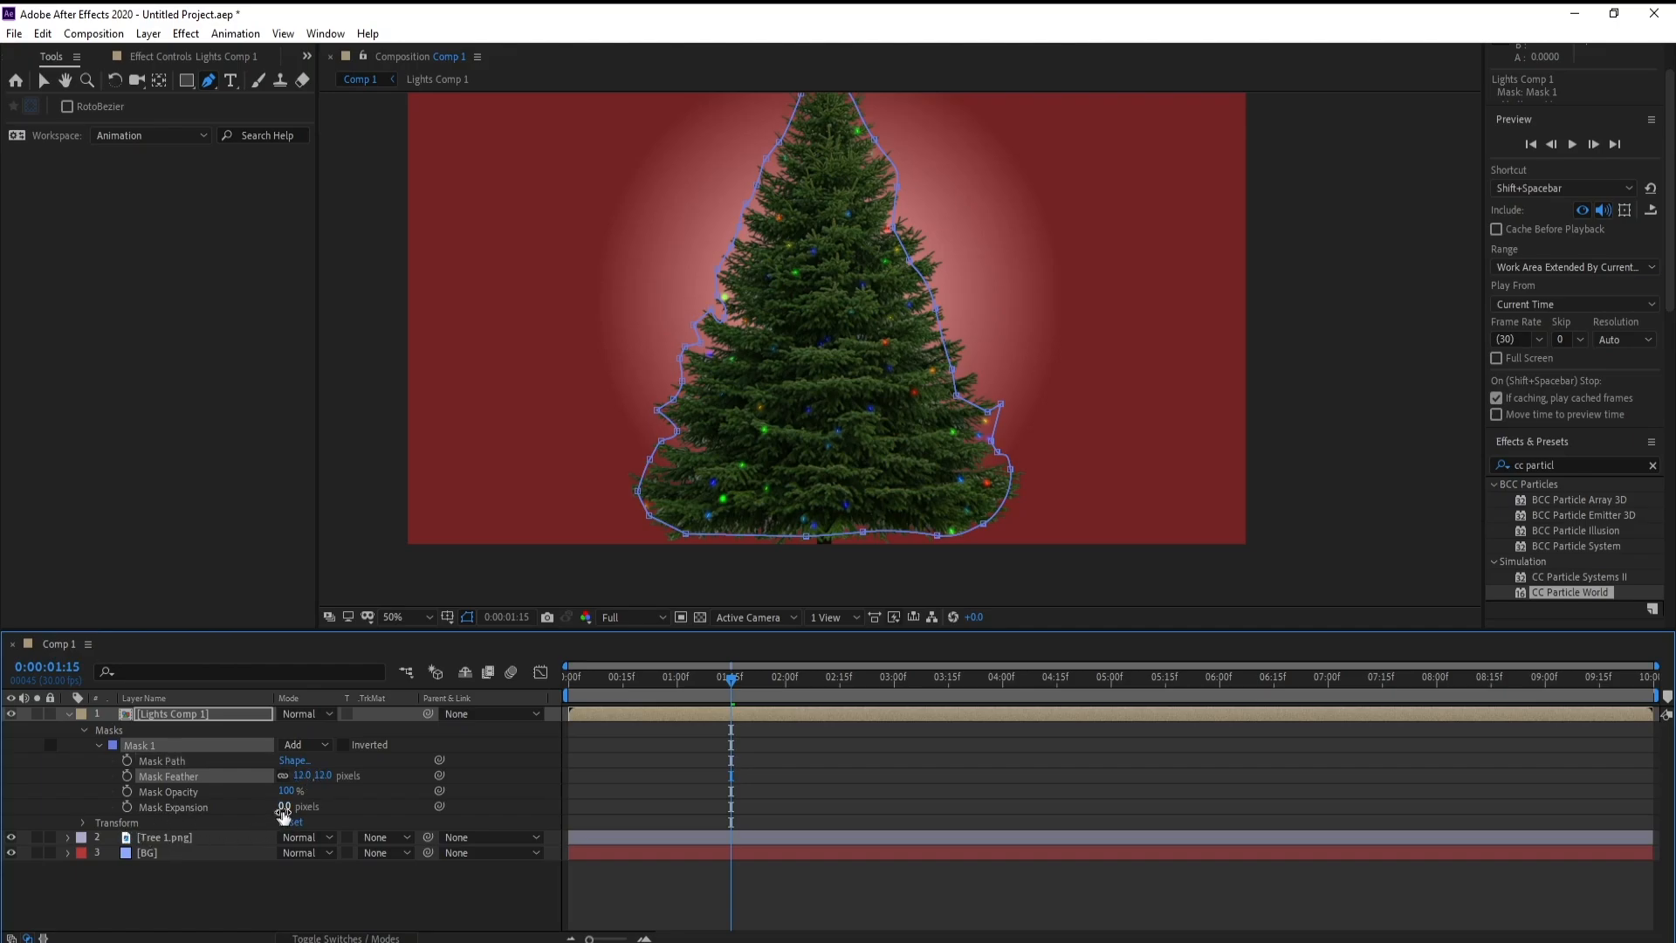
Hide the mask outline in the viewer and set the Mask Expansion to 20 pixels
left_click_drag(286, 807, 292, 808)
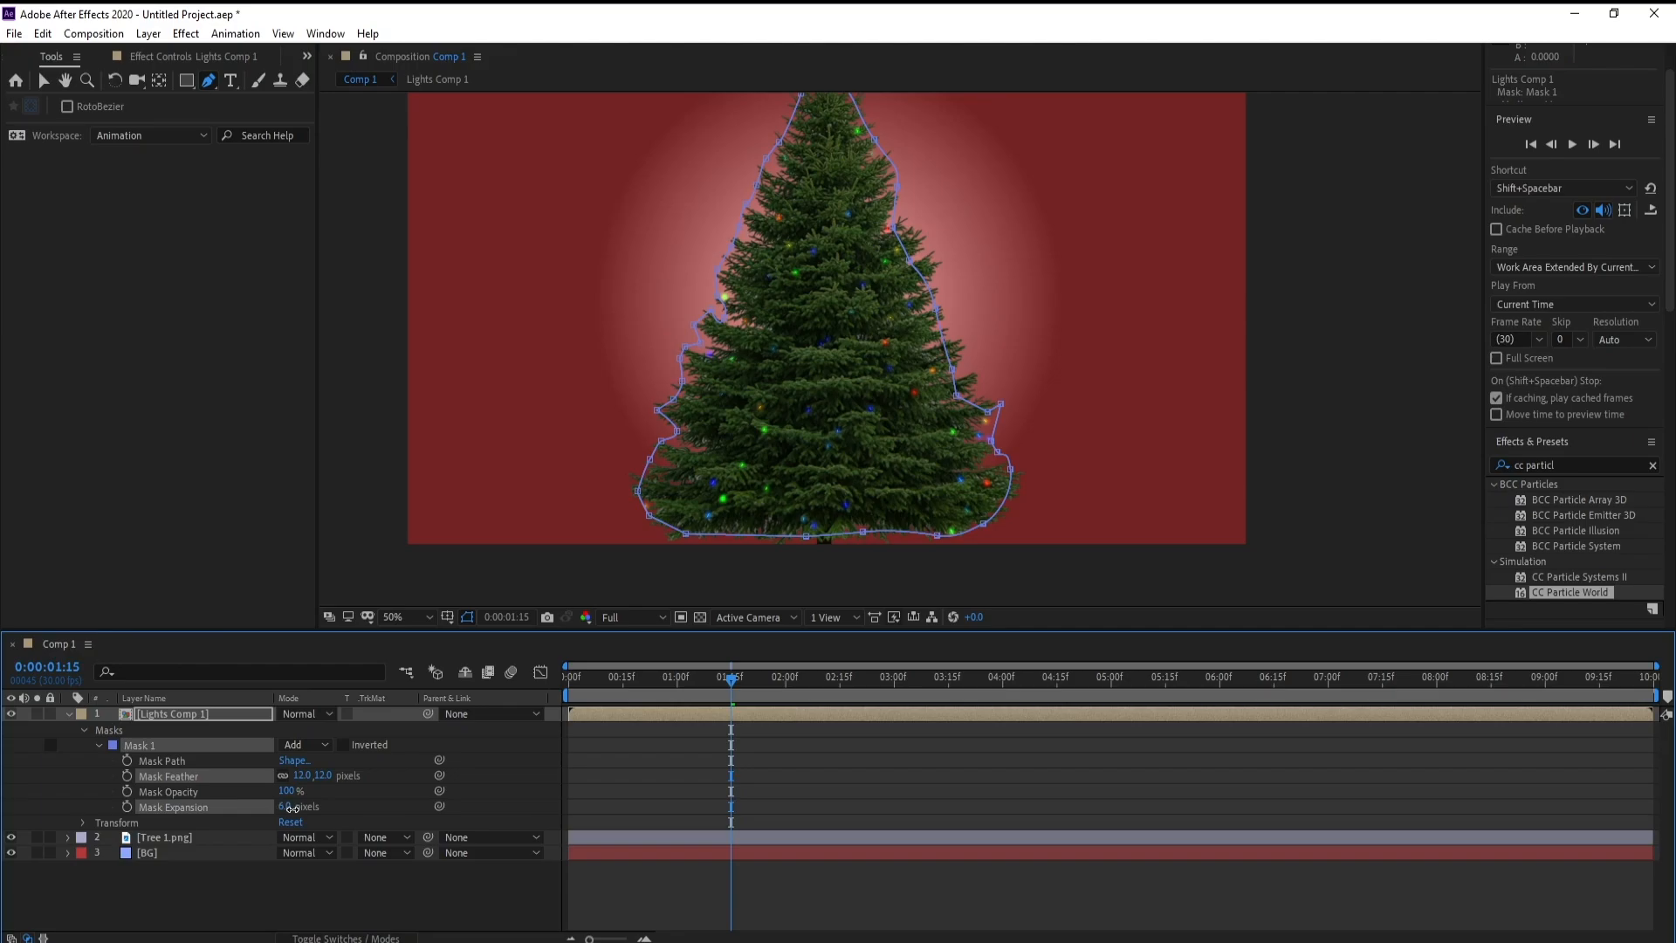
left_click(467, 618)
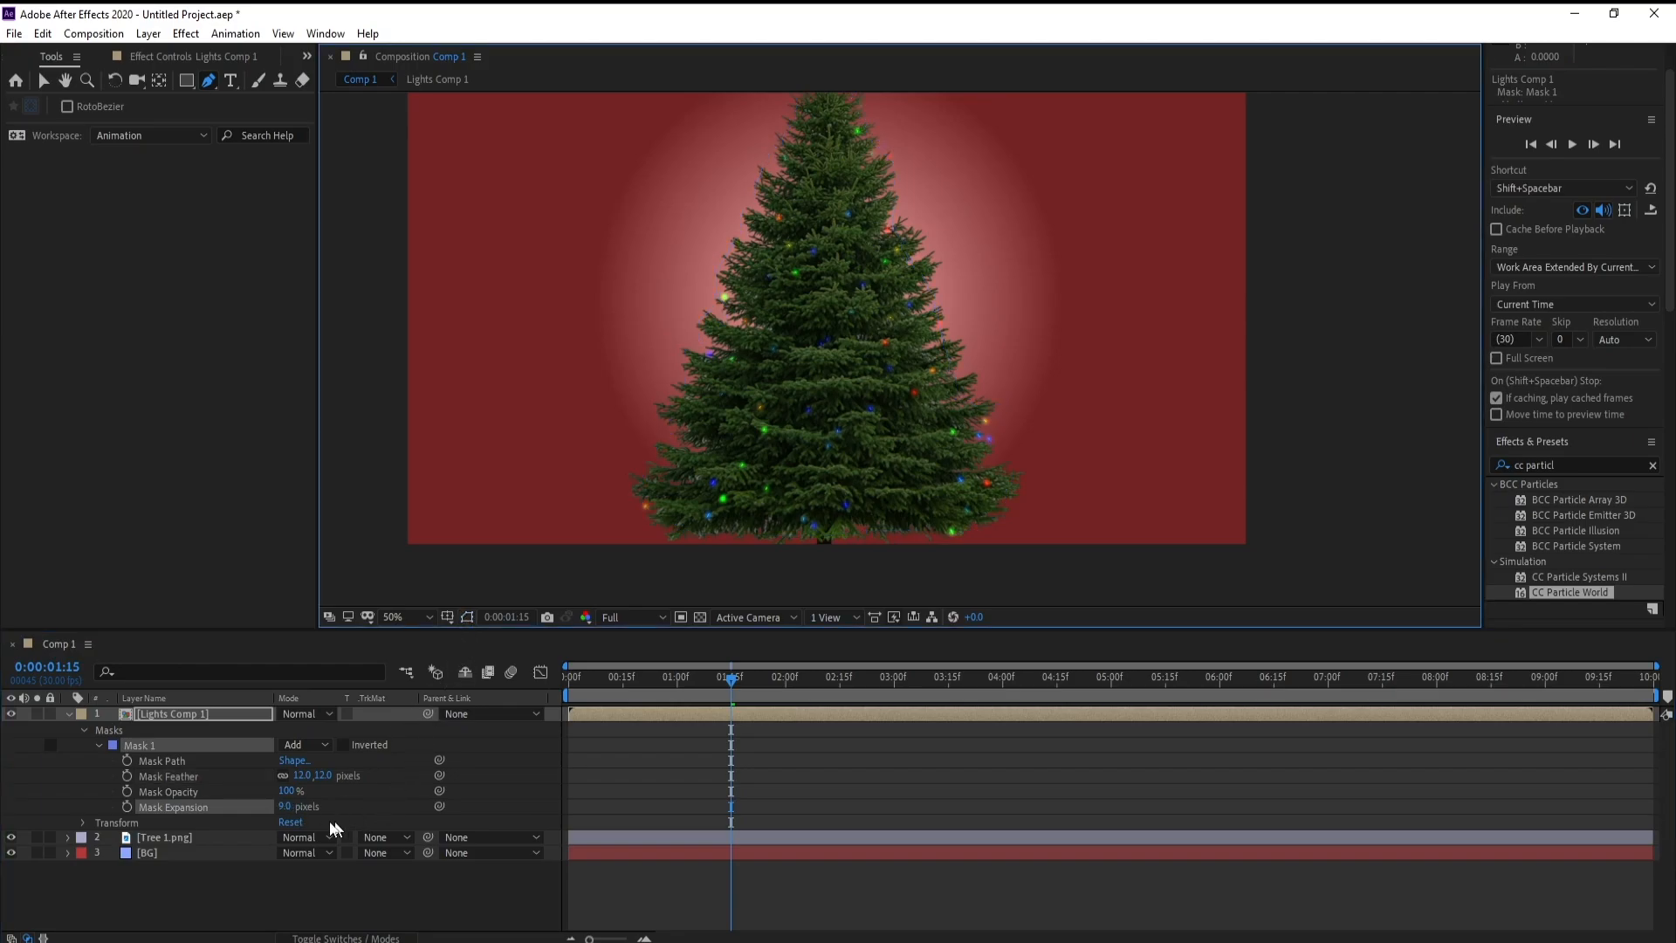
left_click_drag(286, 806, 291, 806)
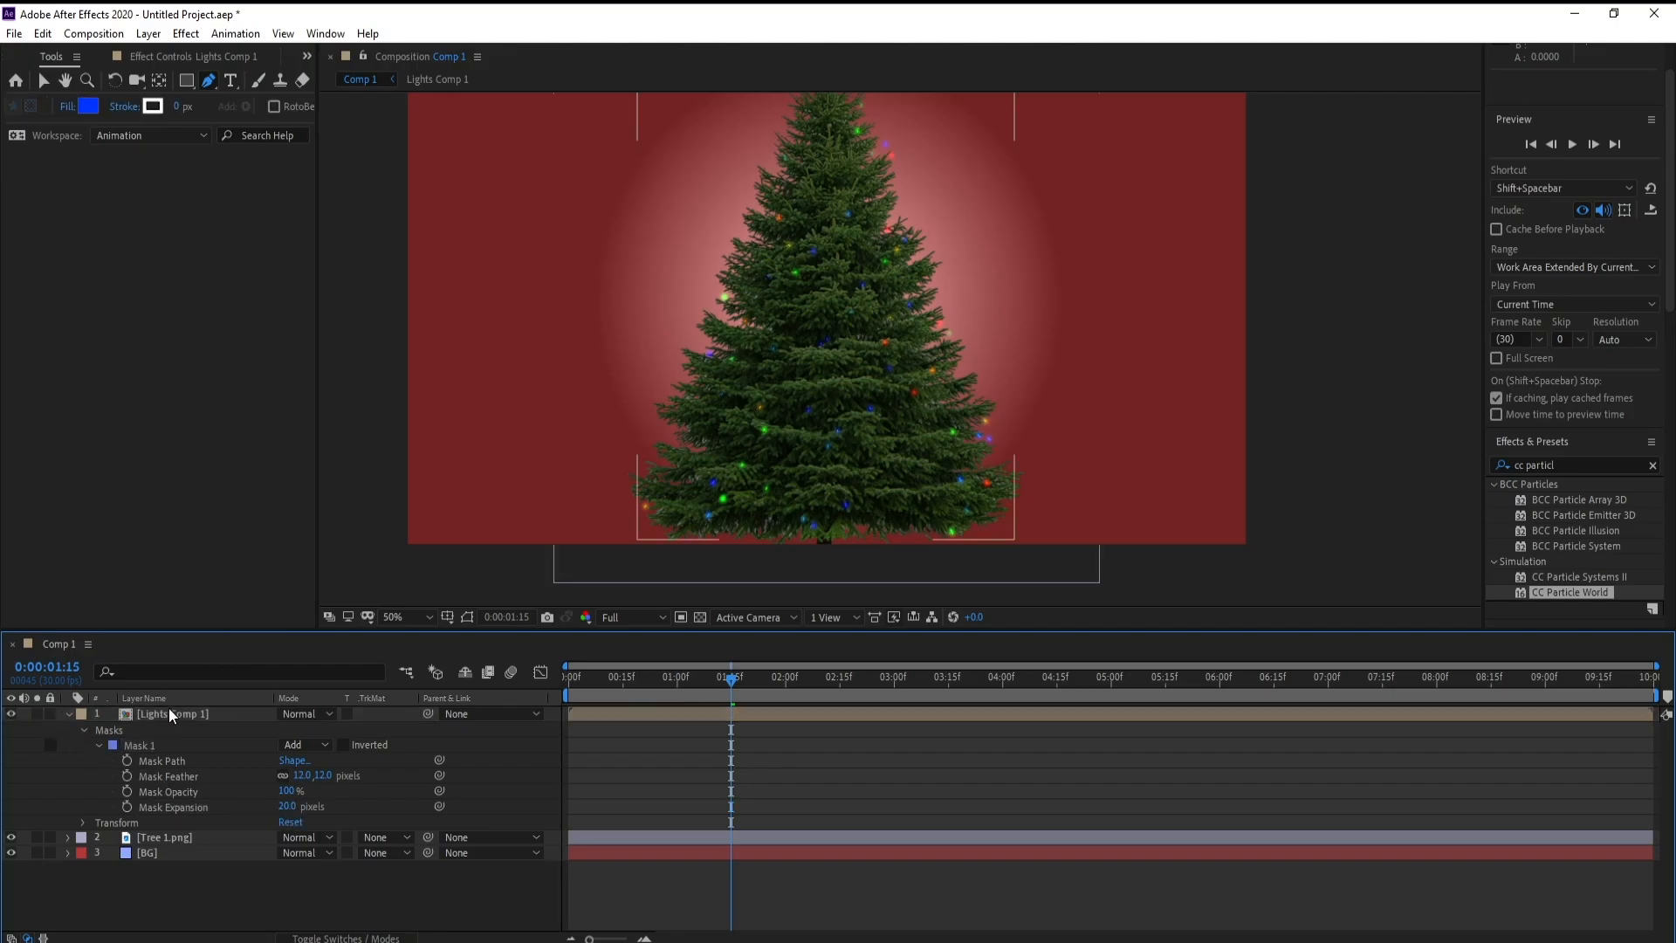
Collapse the Lights Comp 1 properties and apply a Stylize Glow effect to that layer
left_click(170, 709)
left_click(68, 714)
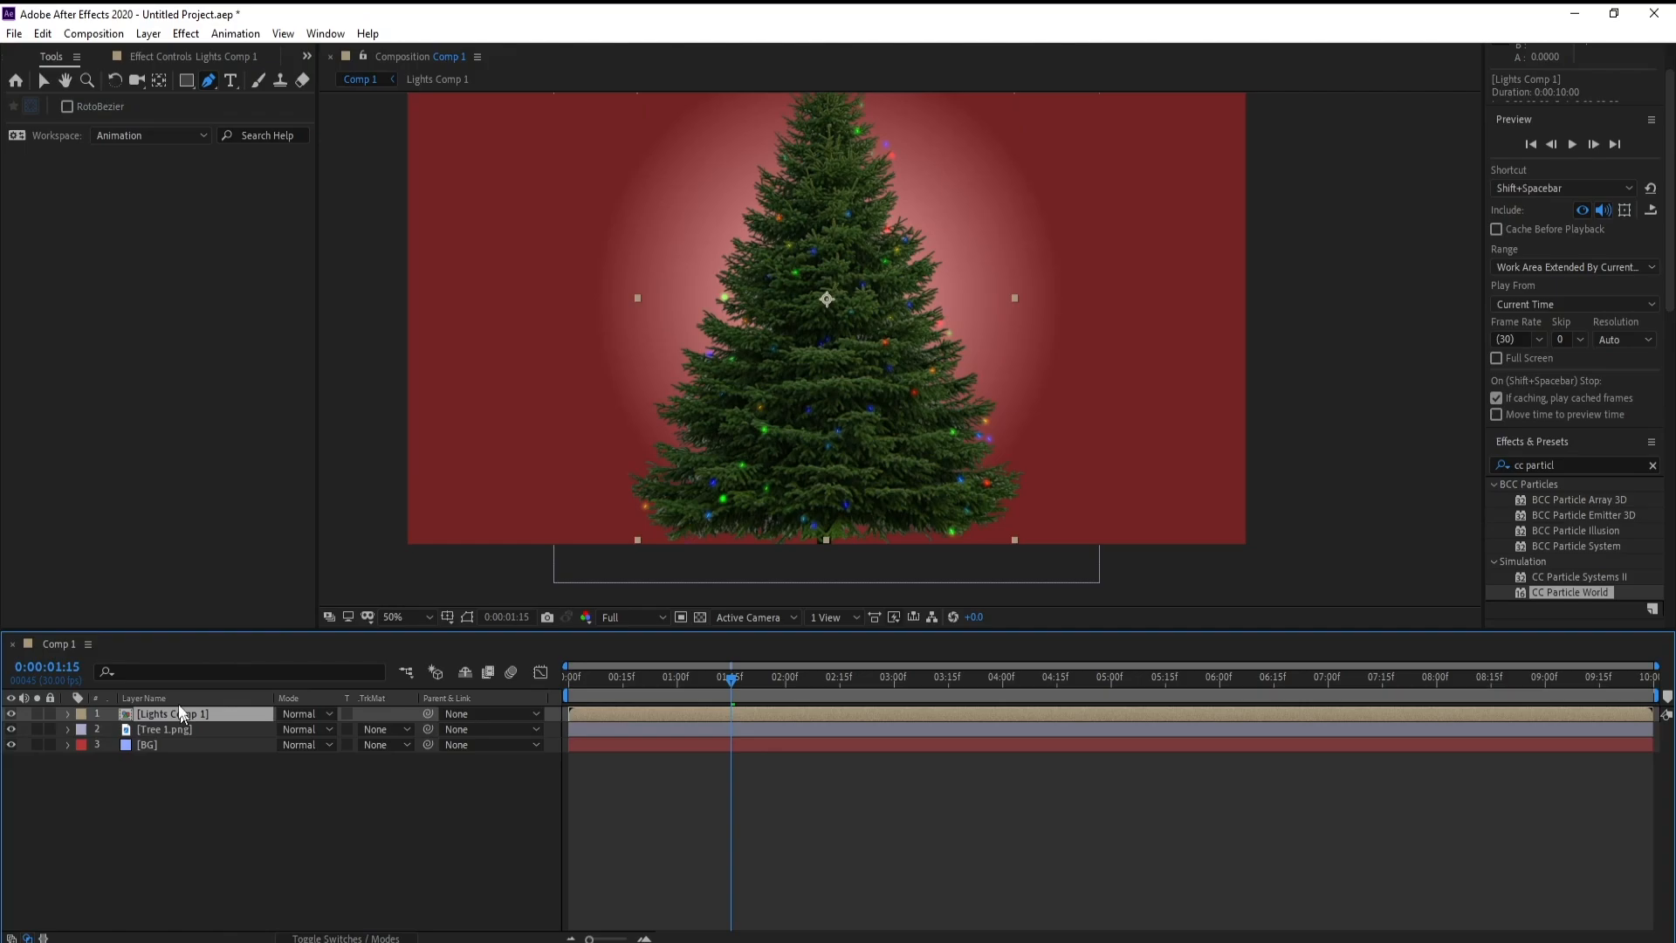
left_click(186, 34)
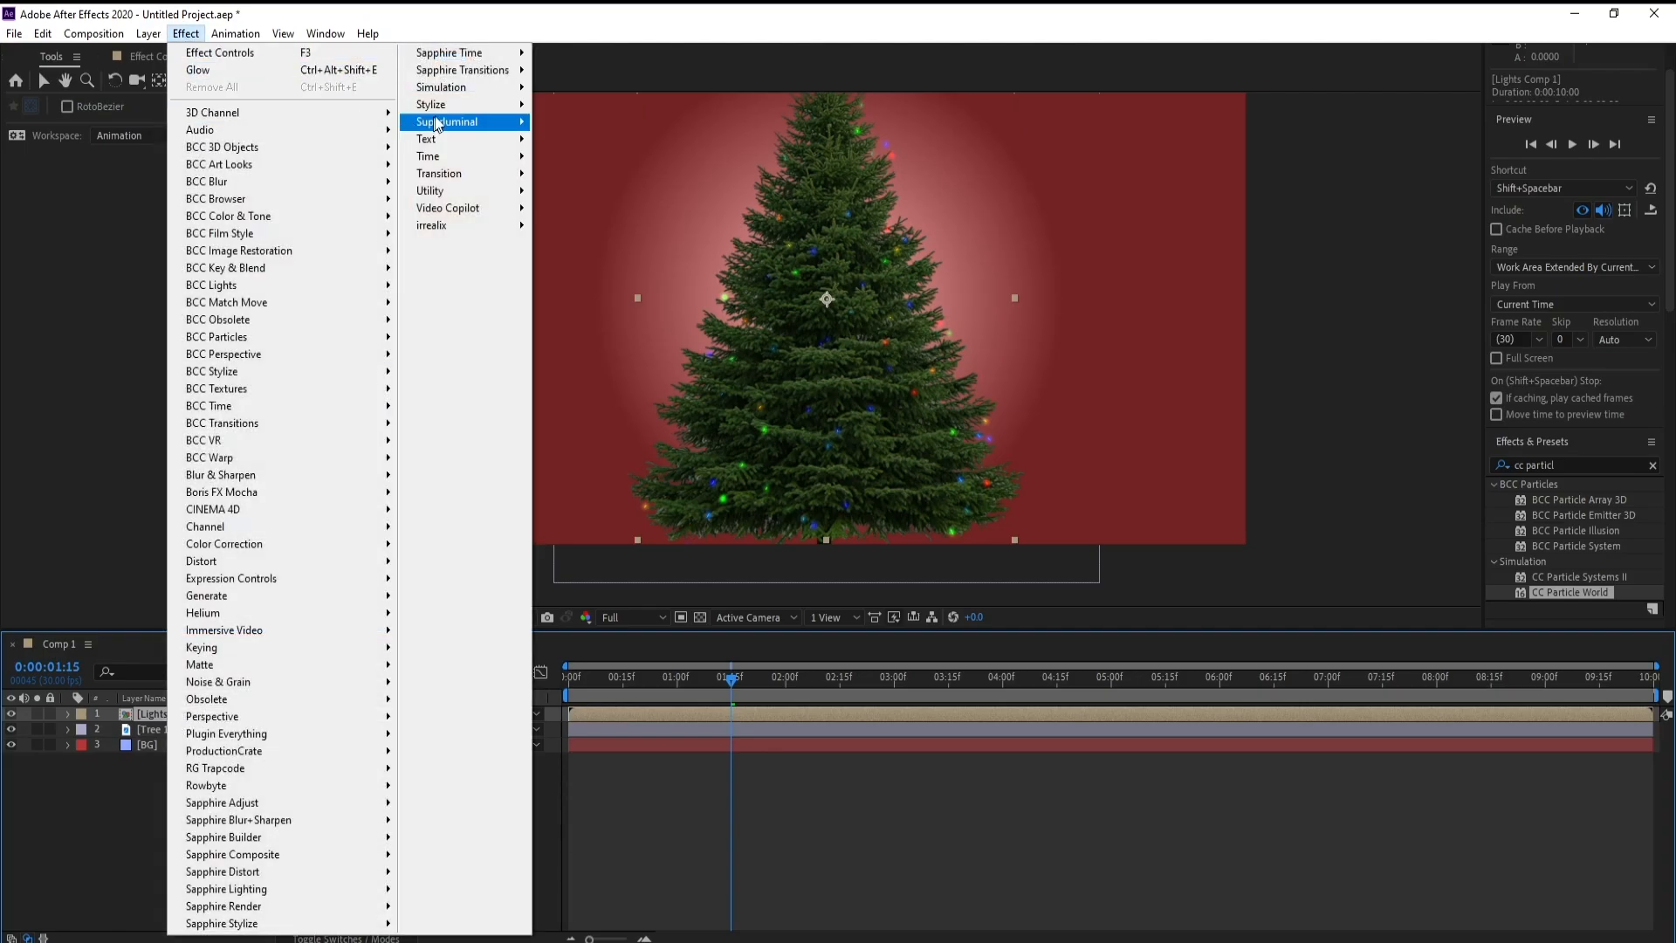
mouse_move(462, 105)
left_click(594, 426)
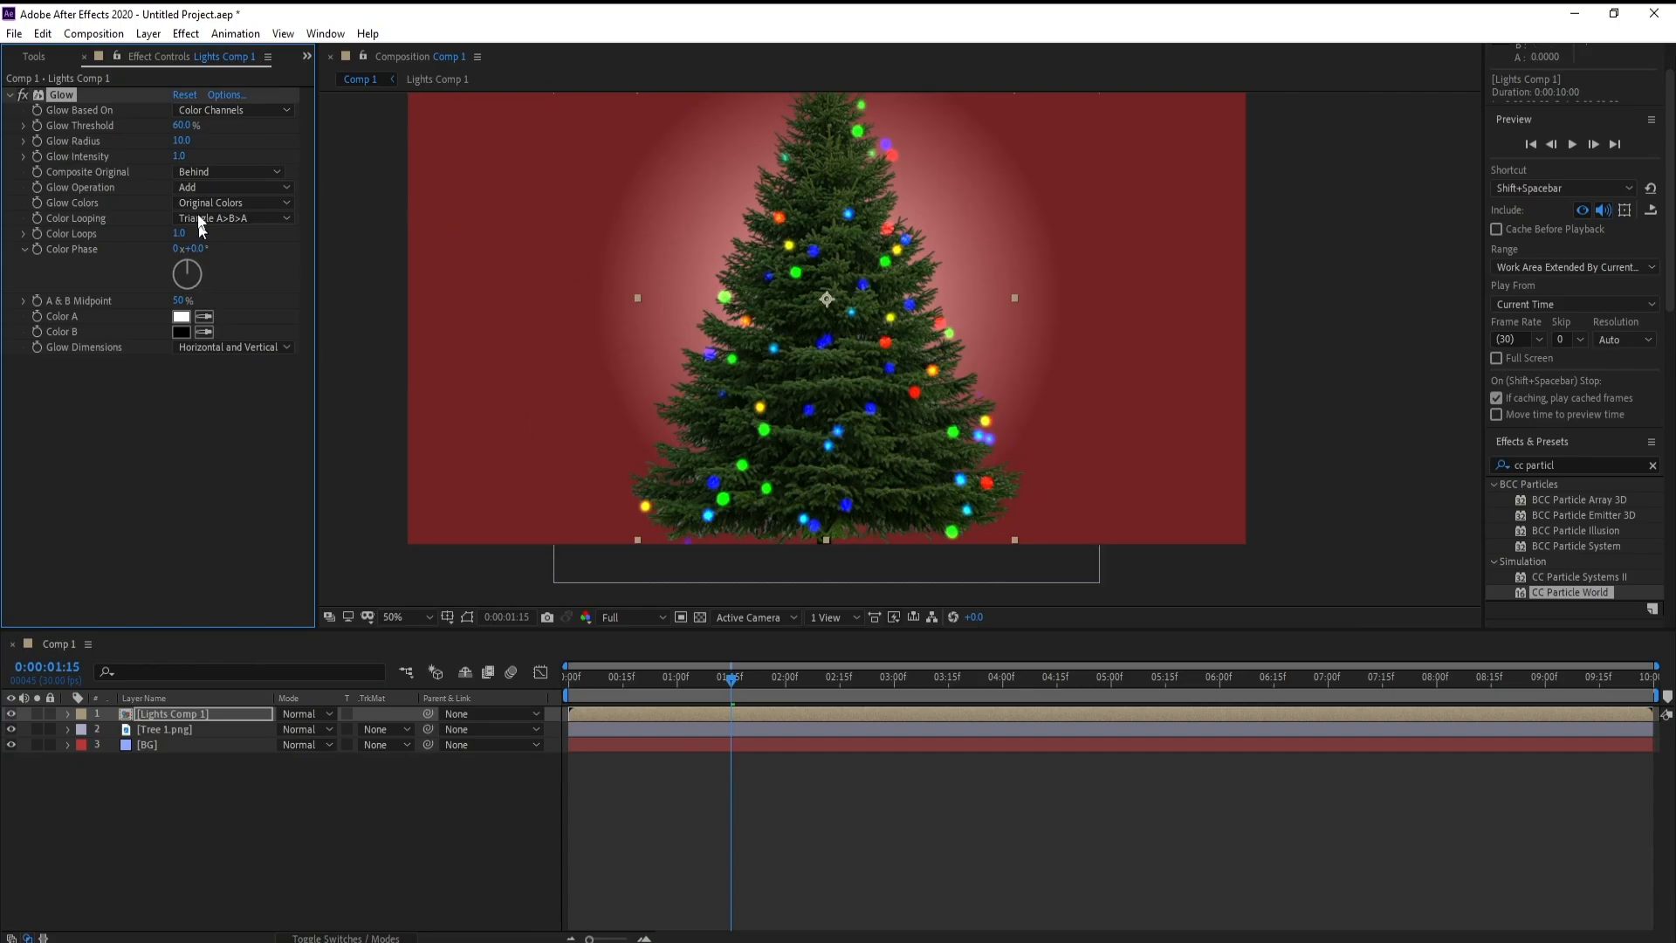
Set the Glow Threshold to 80% and the Glow Radius to 177 on Lights Comp 1, and preview the result
left_click(180, 125)
type("80")
key("Tab")
type("80")
key("Return")
left_click_drag(250, 149, 294, 150)
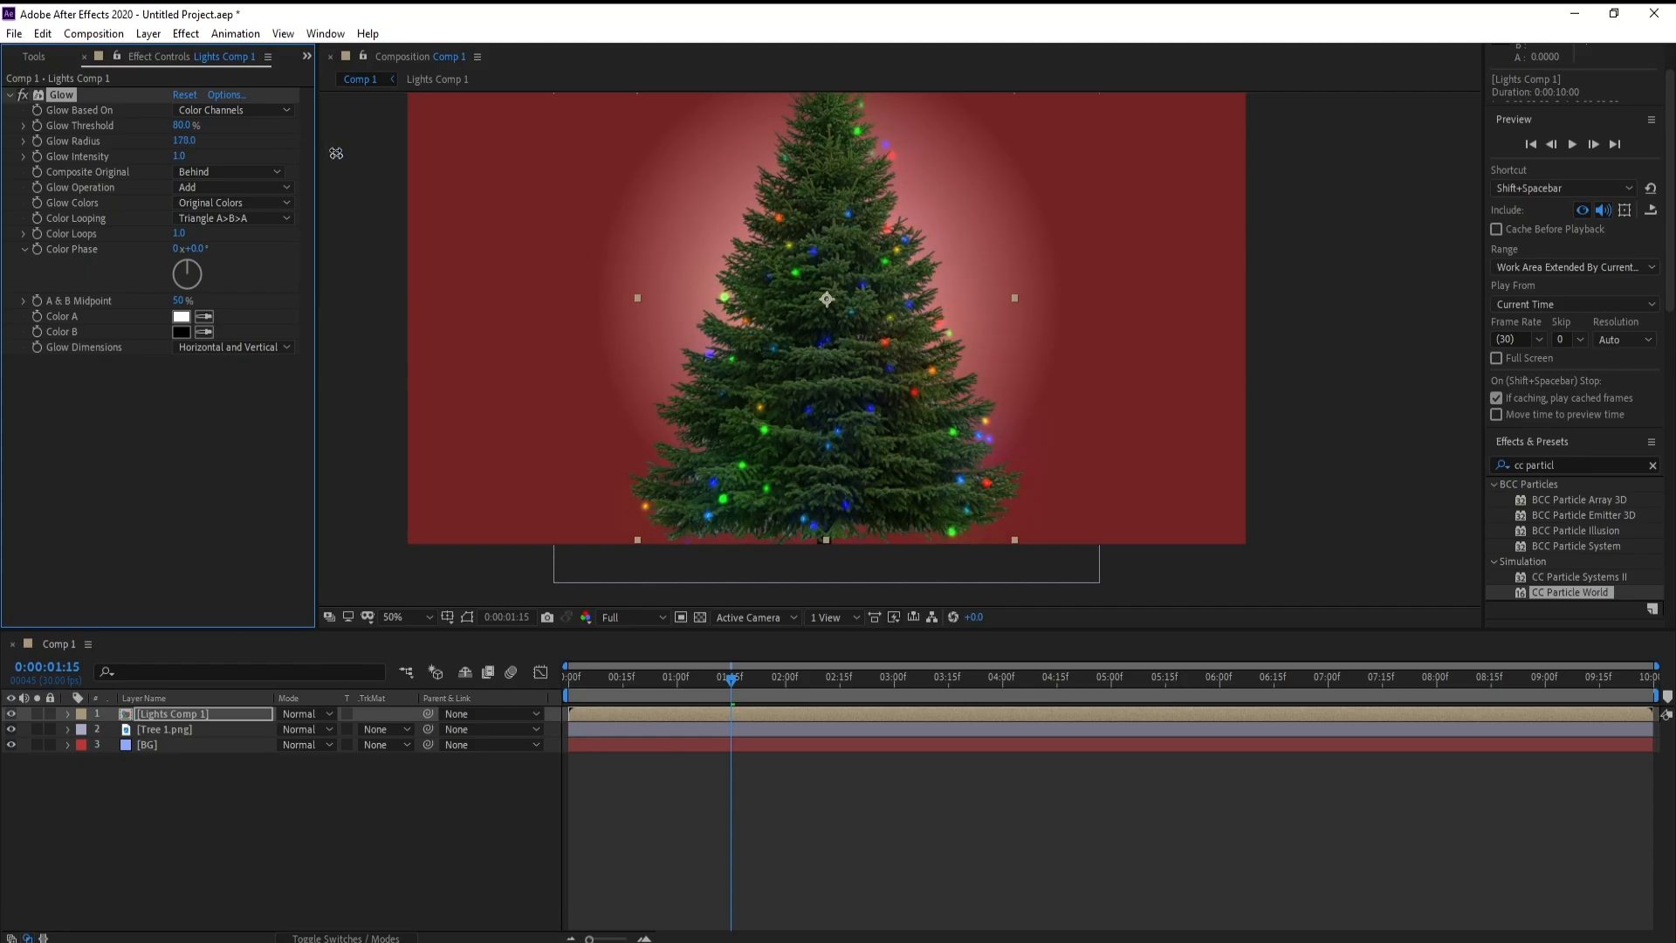
left_click_drag(336, 153, 334, 154)
key("space")
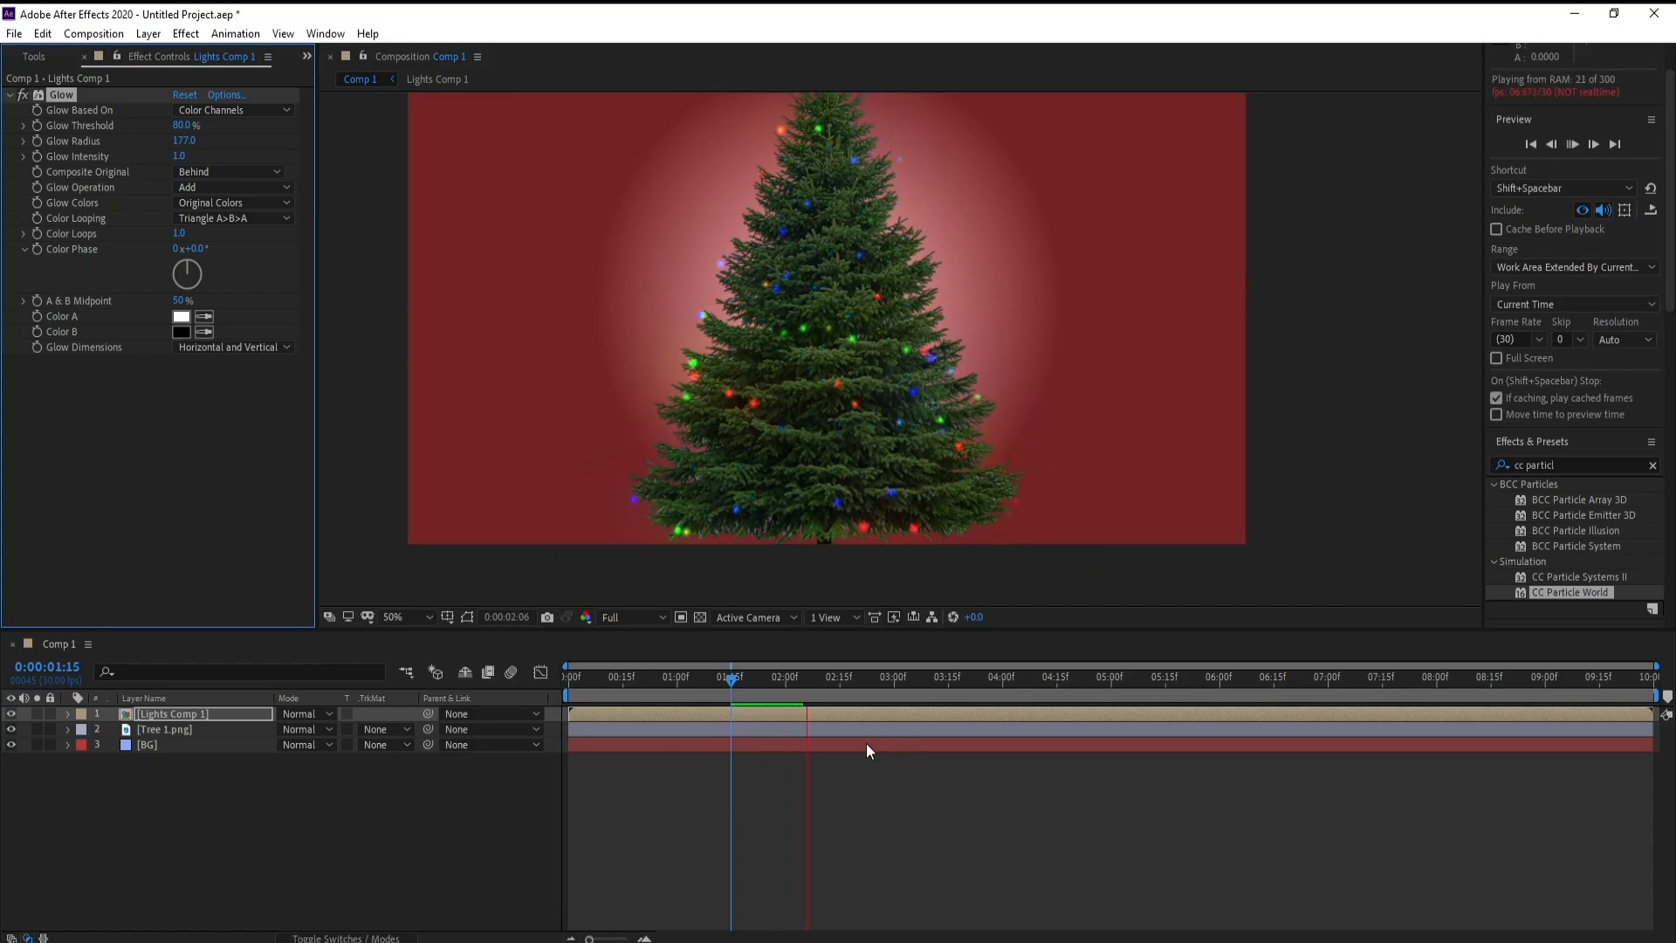
key("space")
Duplicate the Lights Comp 1 layer and time-reverse the upper copy, checking the combined lights in a short preview
left_click(174, 715)
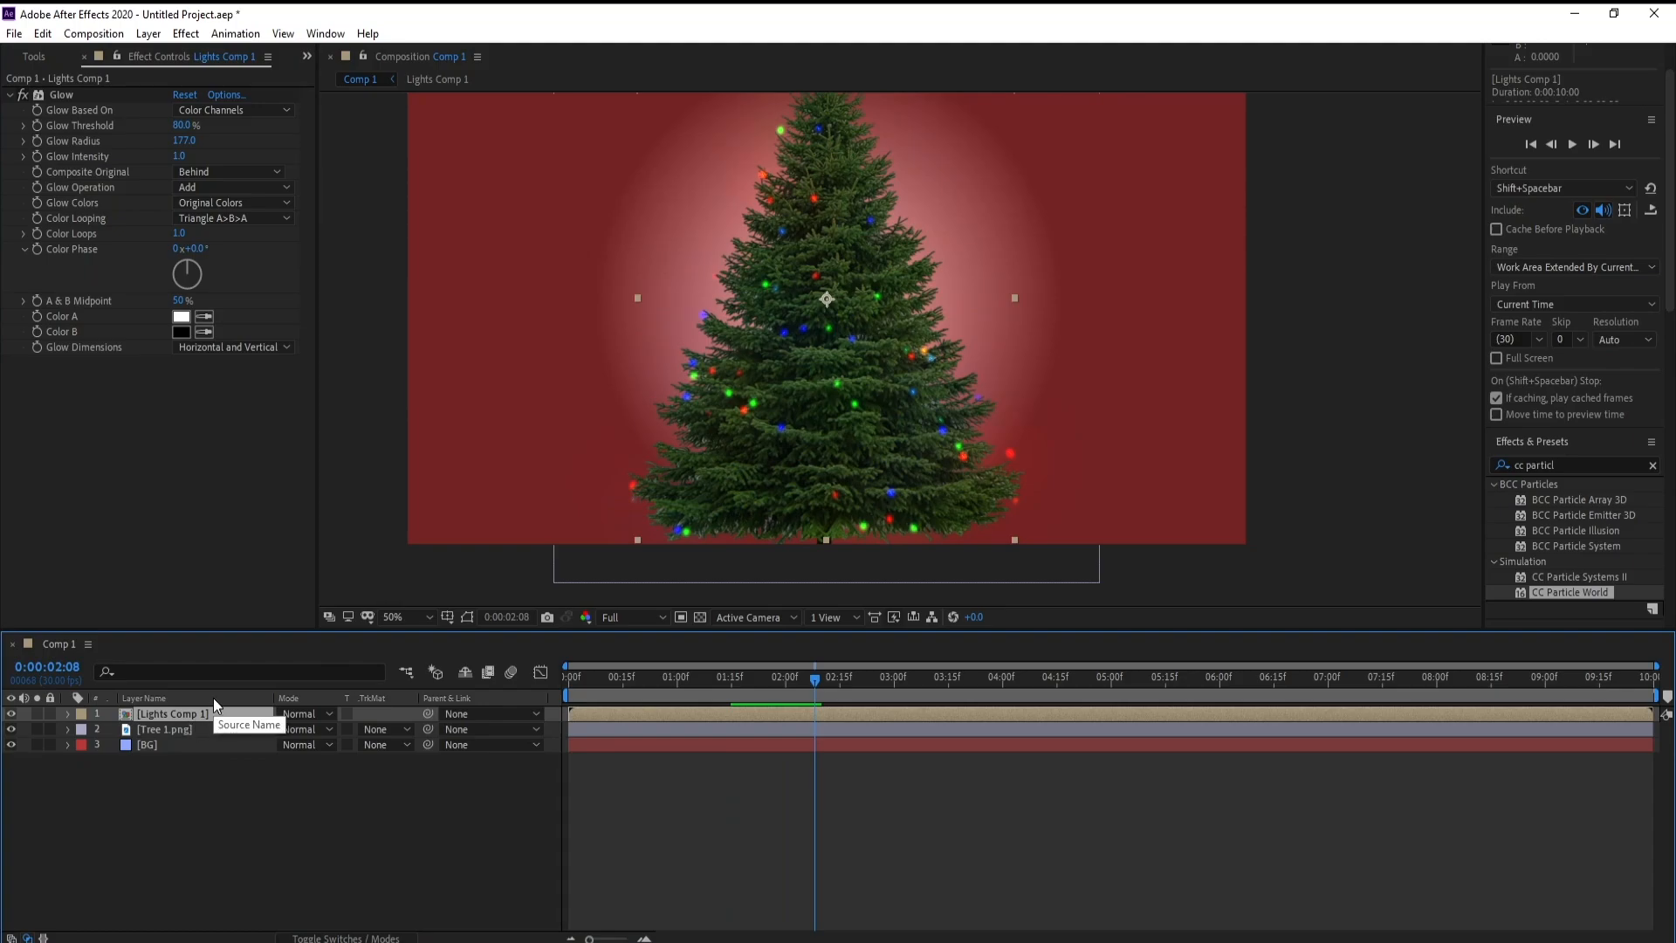
key("ctrl+d")
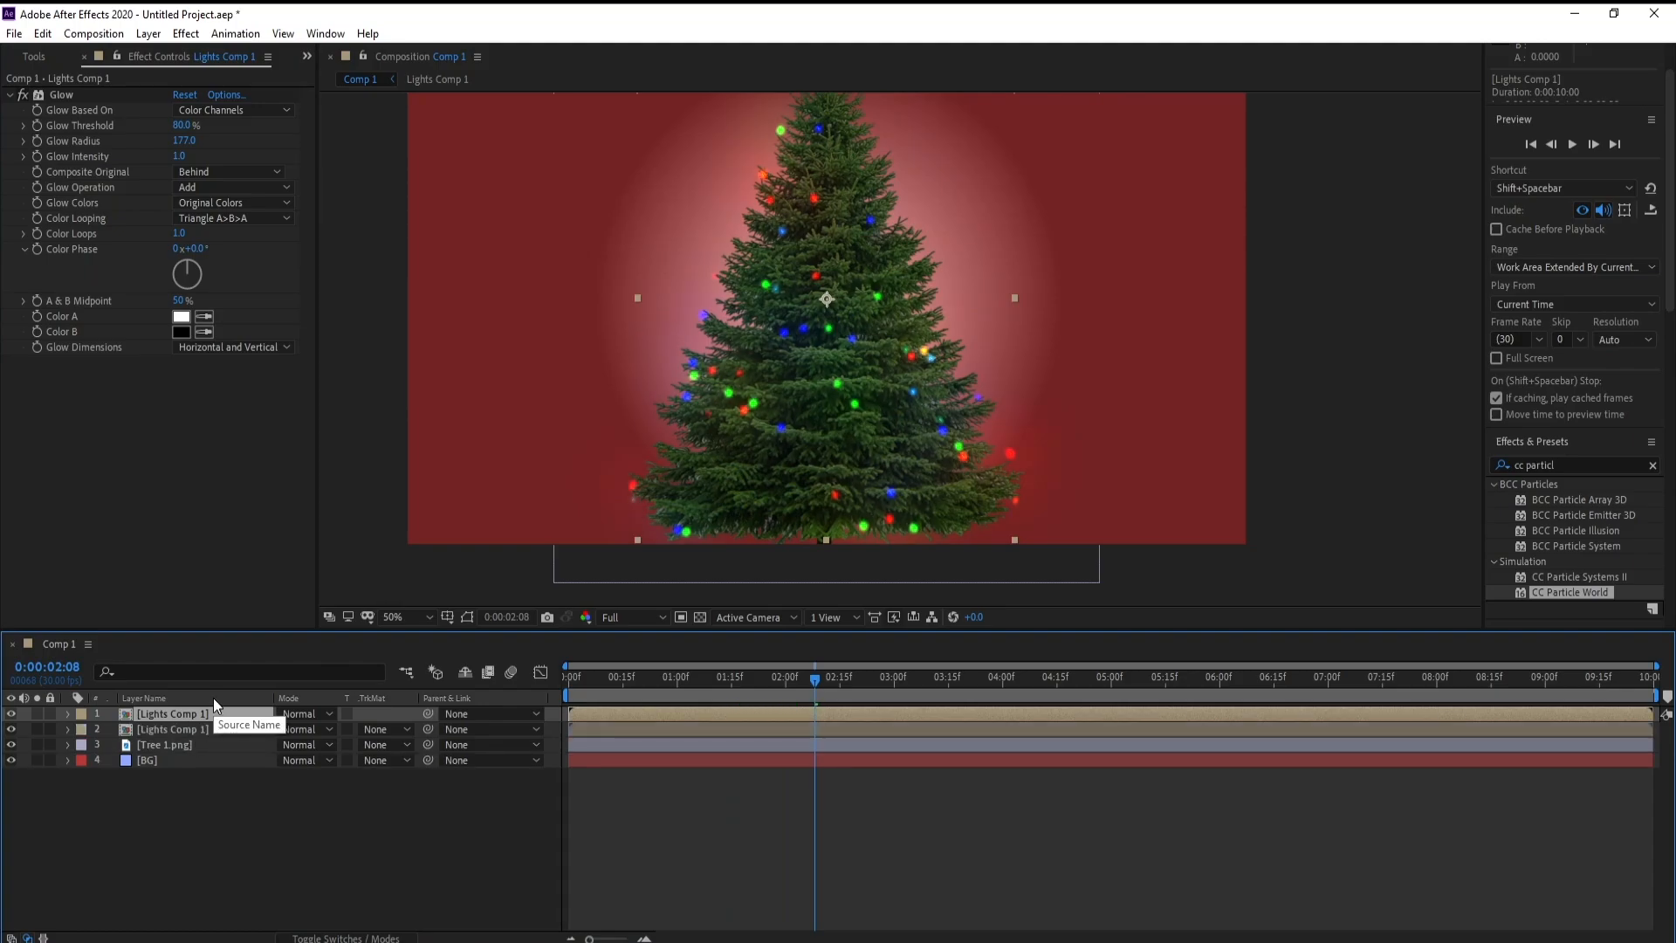
left_click(148, 34)
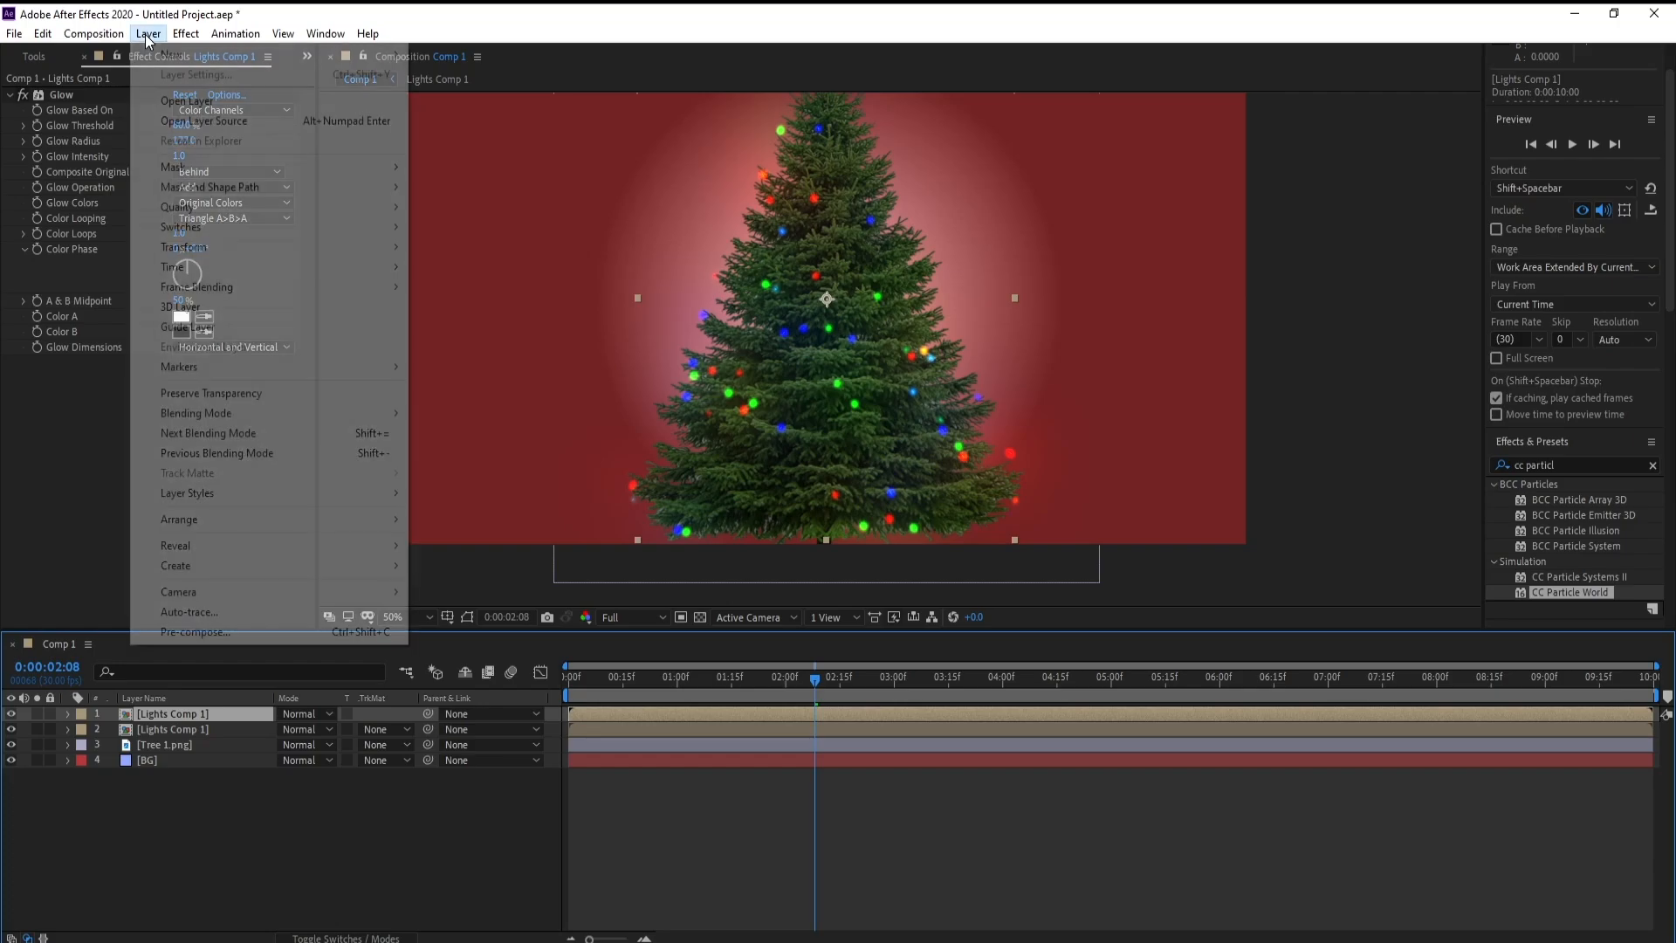
mouse_move(284, 268)
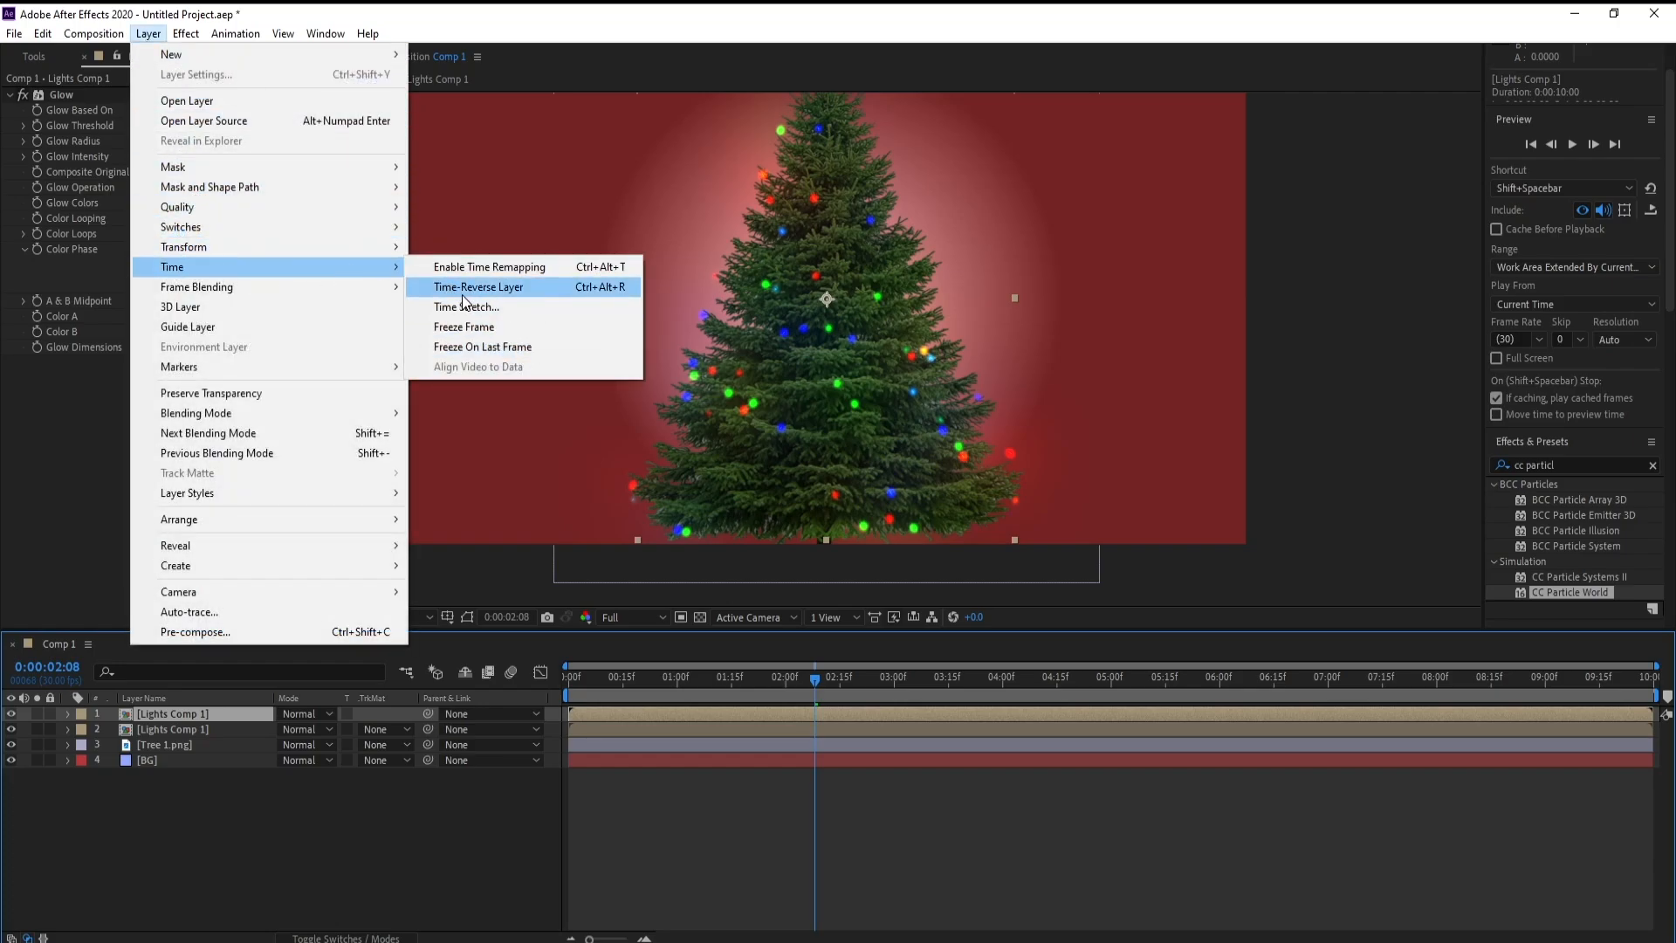
left_click(533, 296)
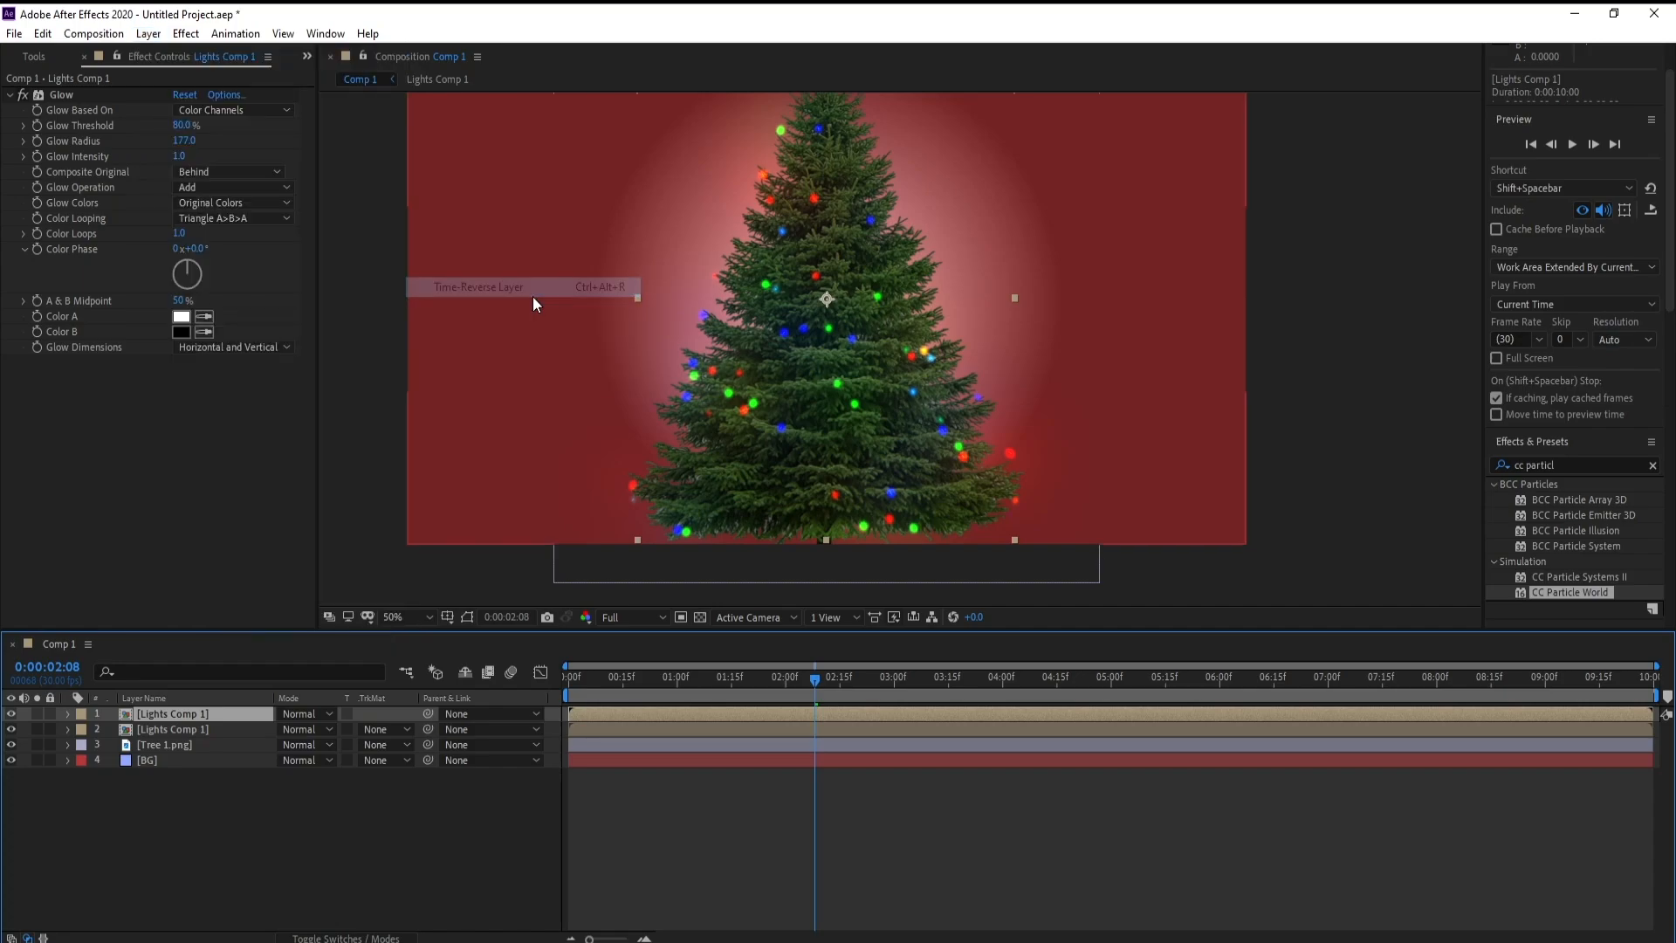
key("space")
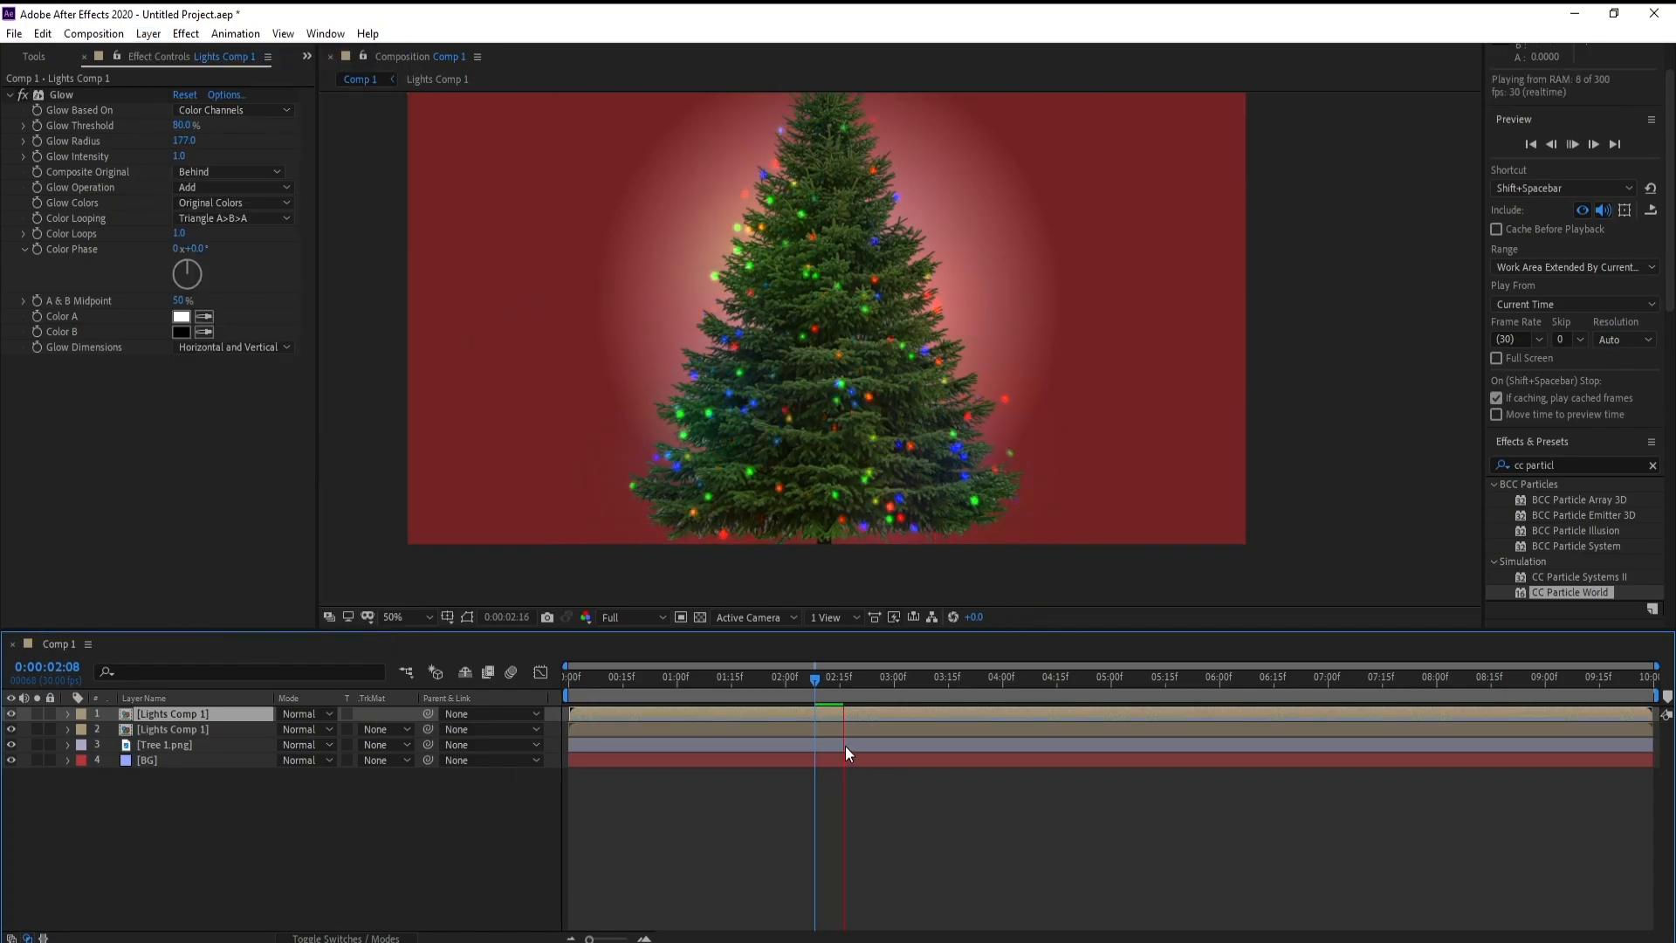
key("space")
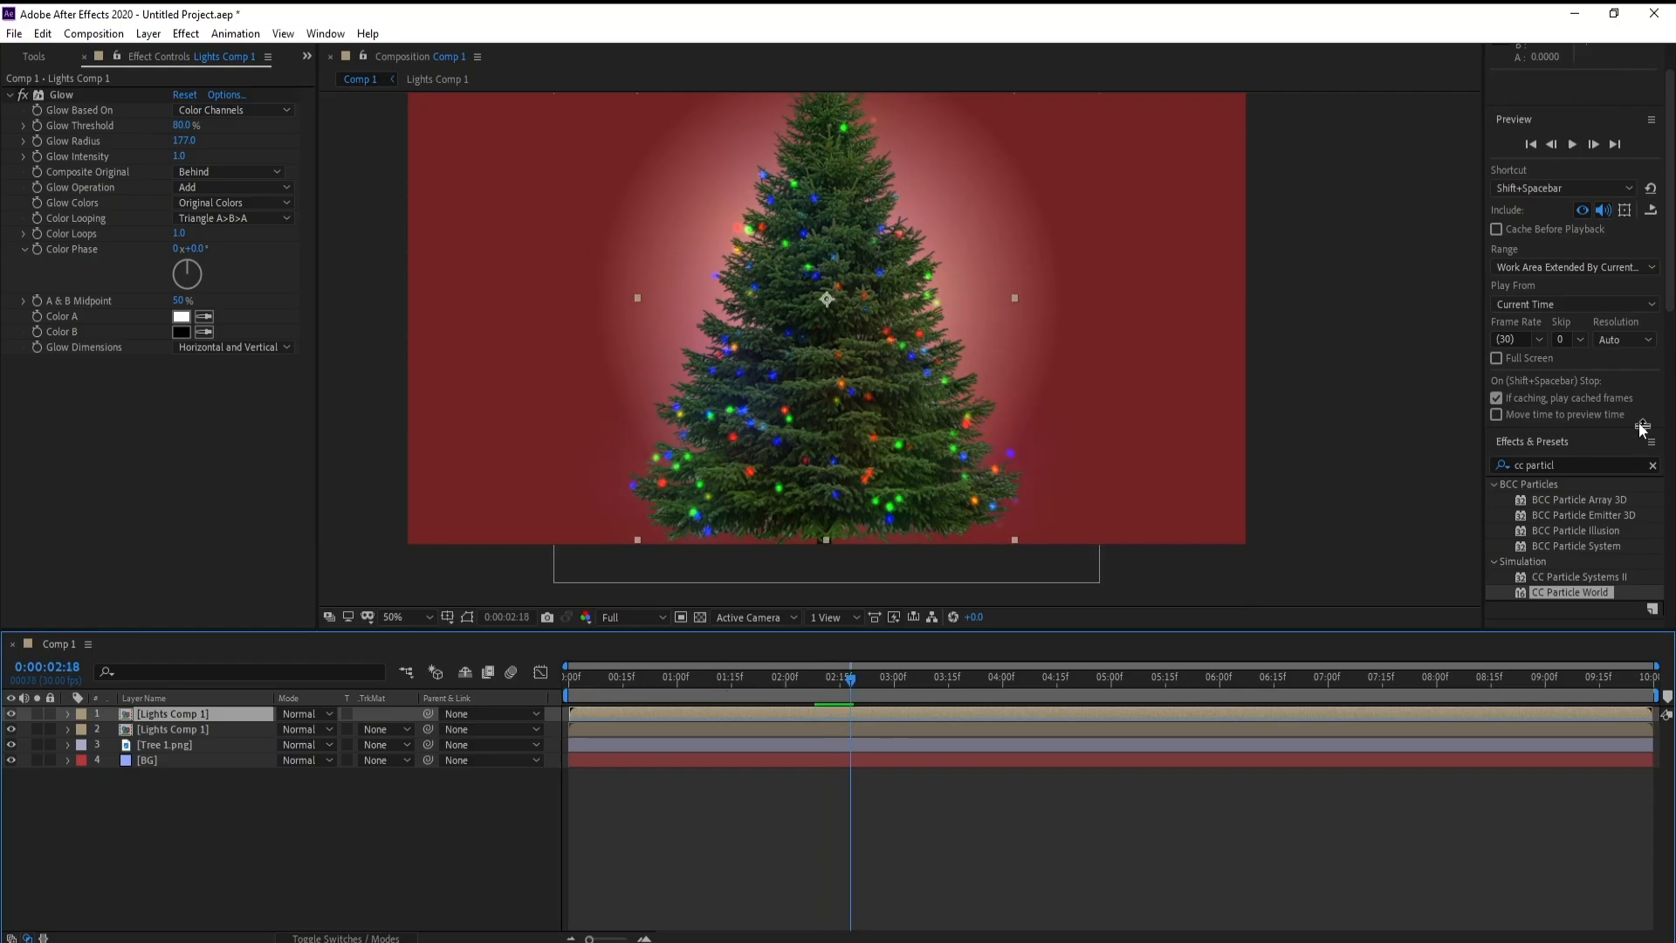
Apply the Color Balance (HLS) effect to the upper Lights Comp 1 layer and solo only that layer
left_click(1509, 469)
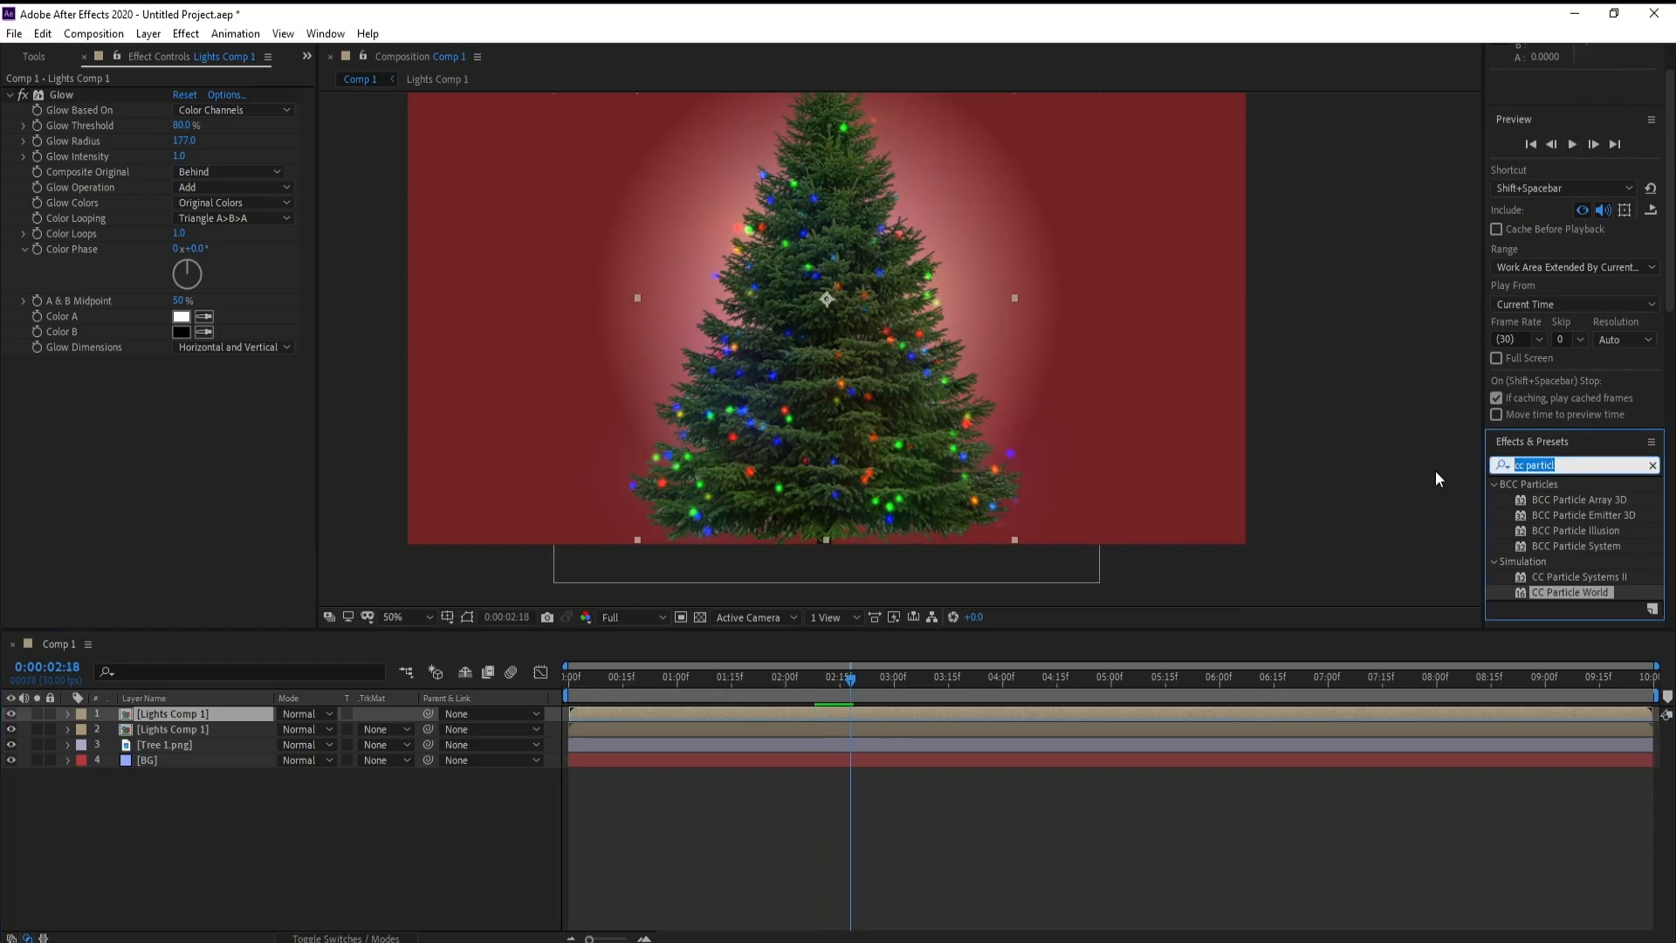
type("color")
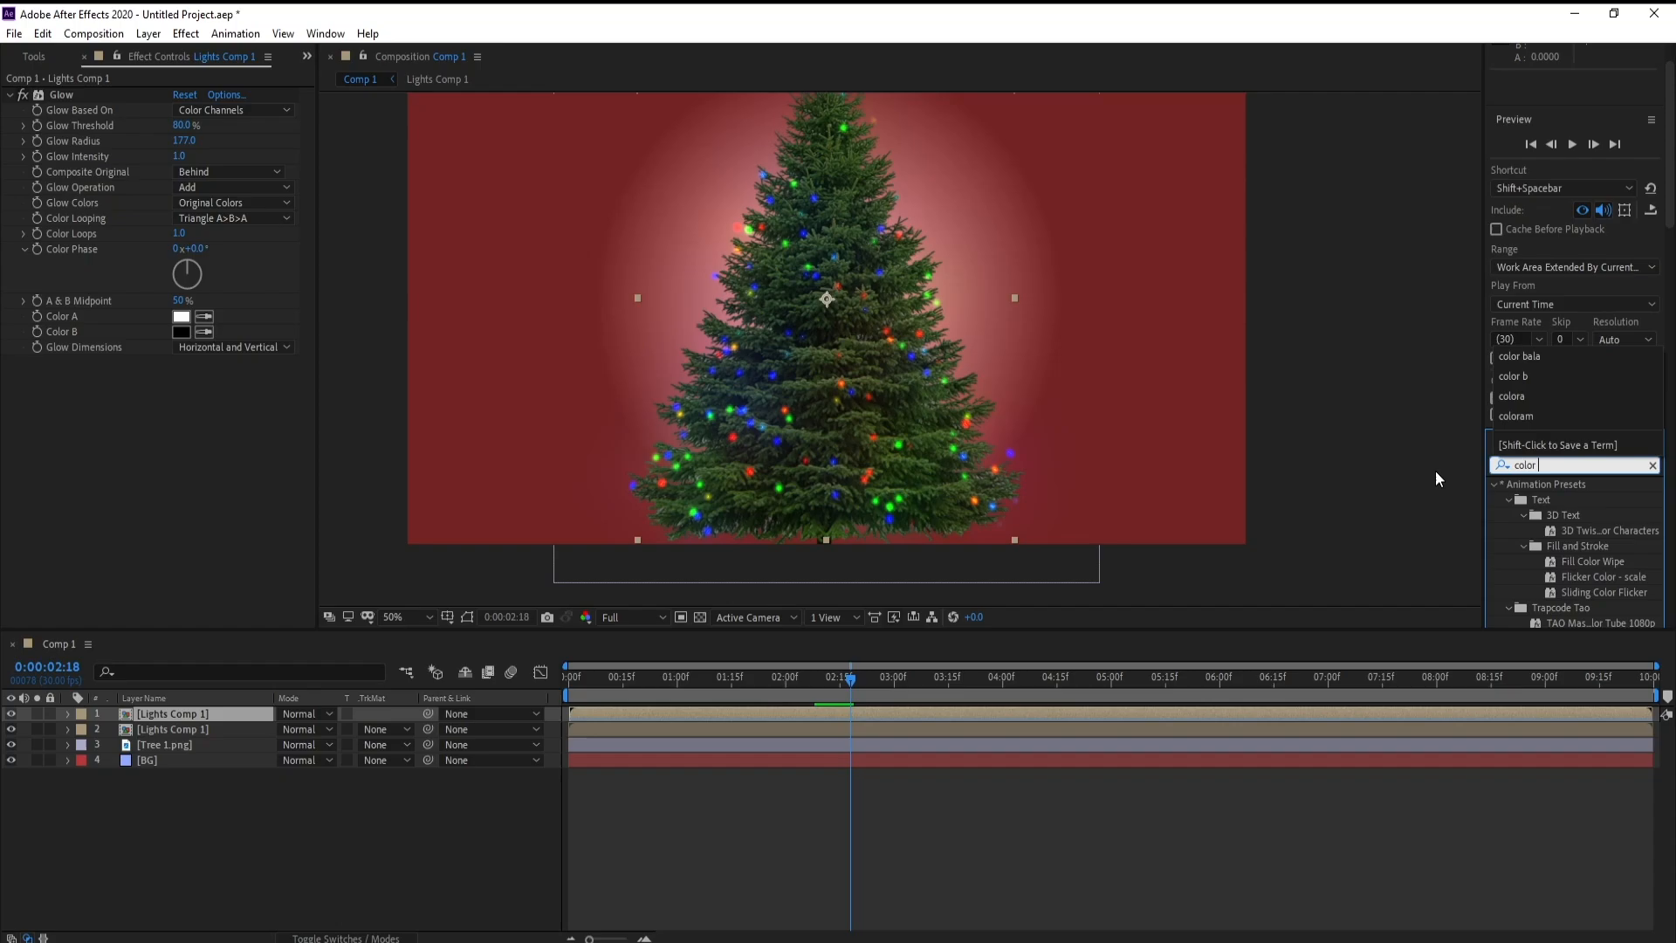
type(" b")
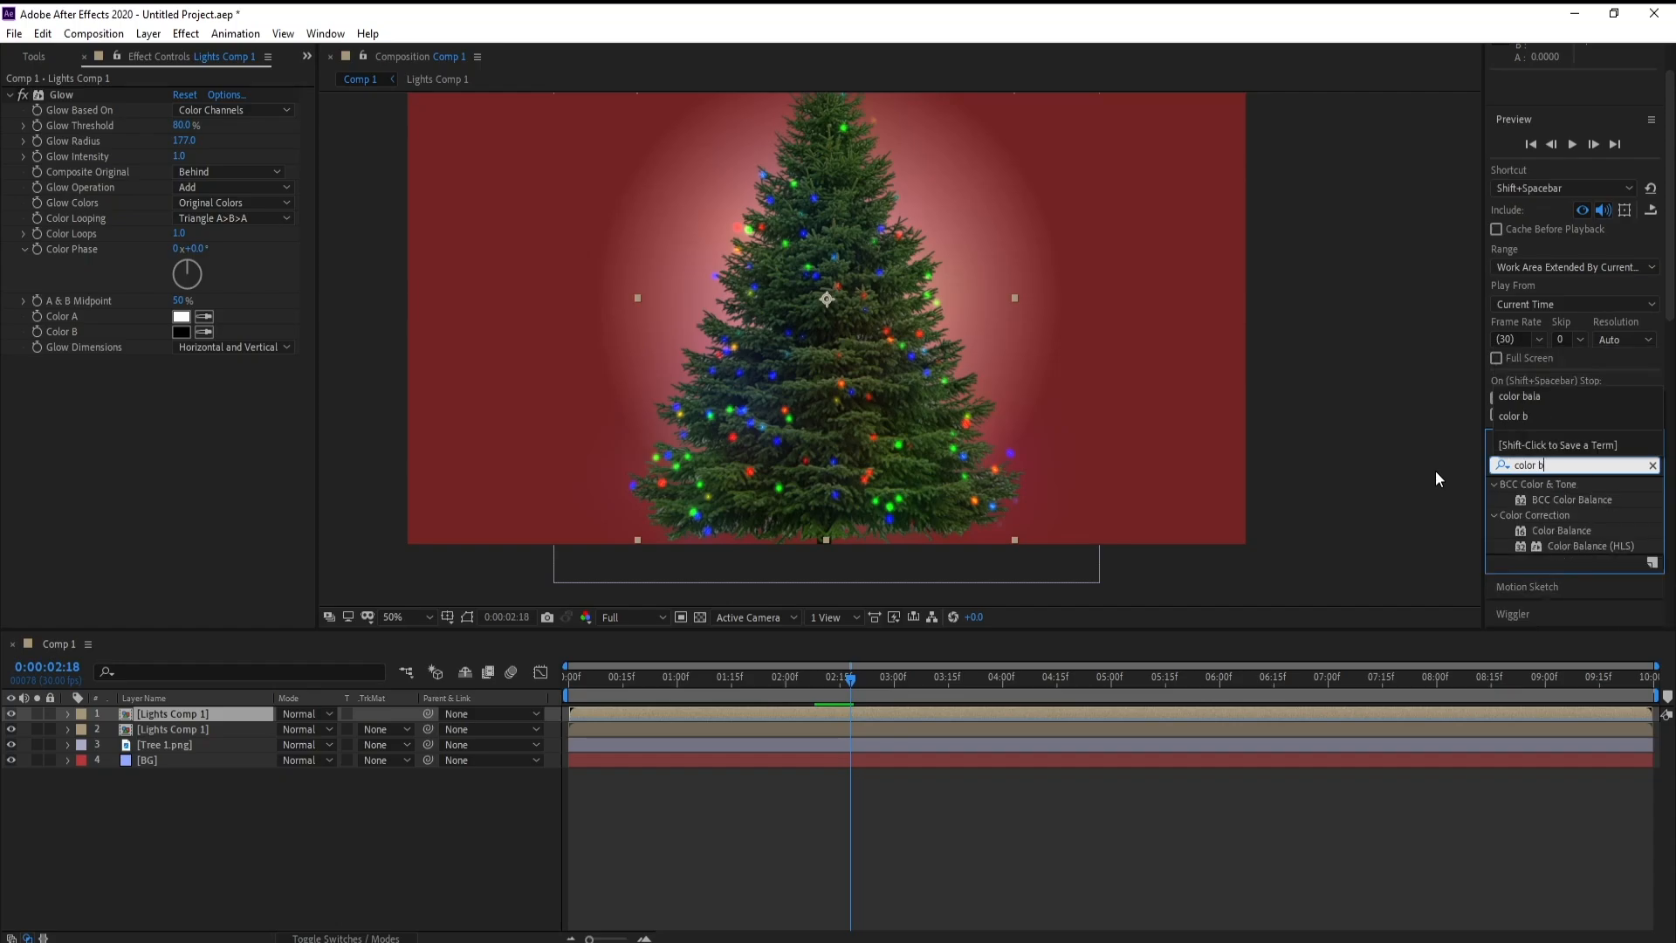
double_click(1602, 546)
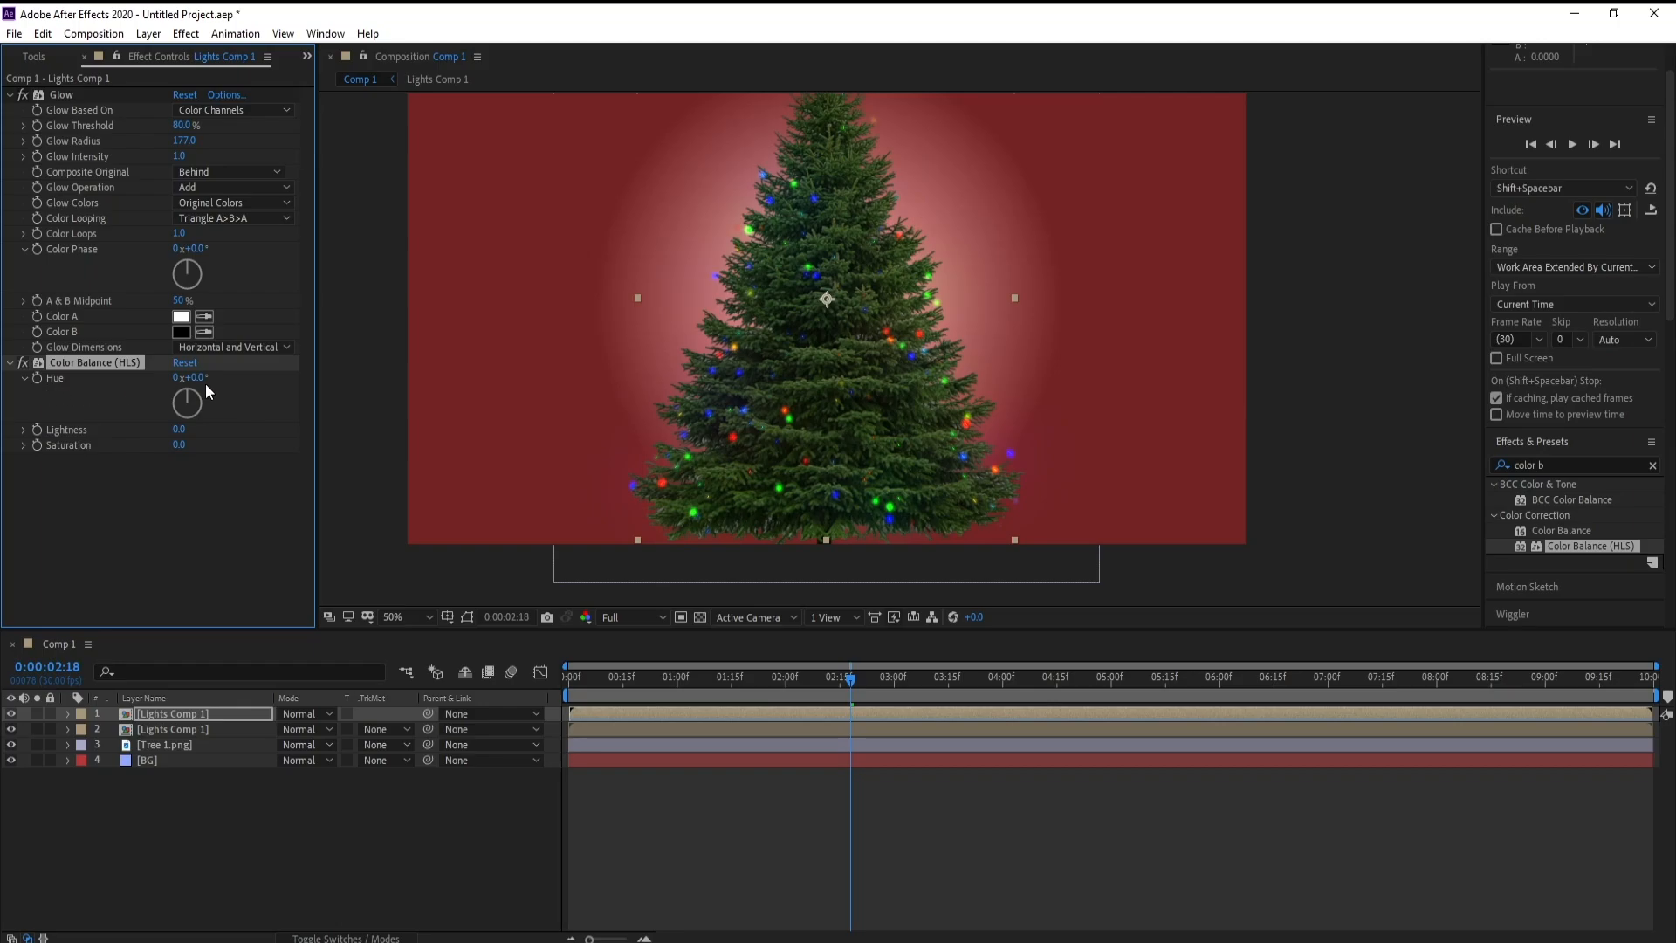
left_click(39, 715)
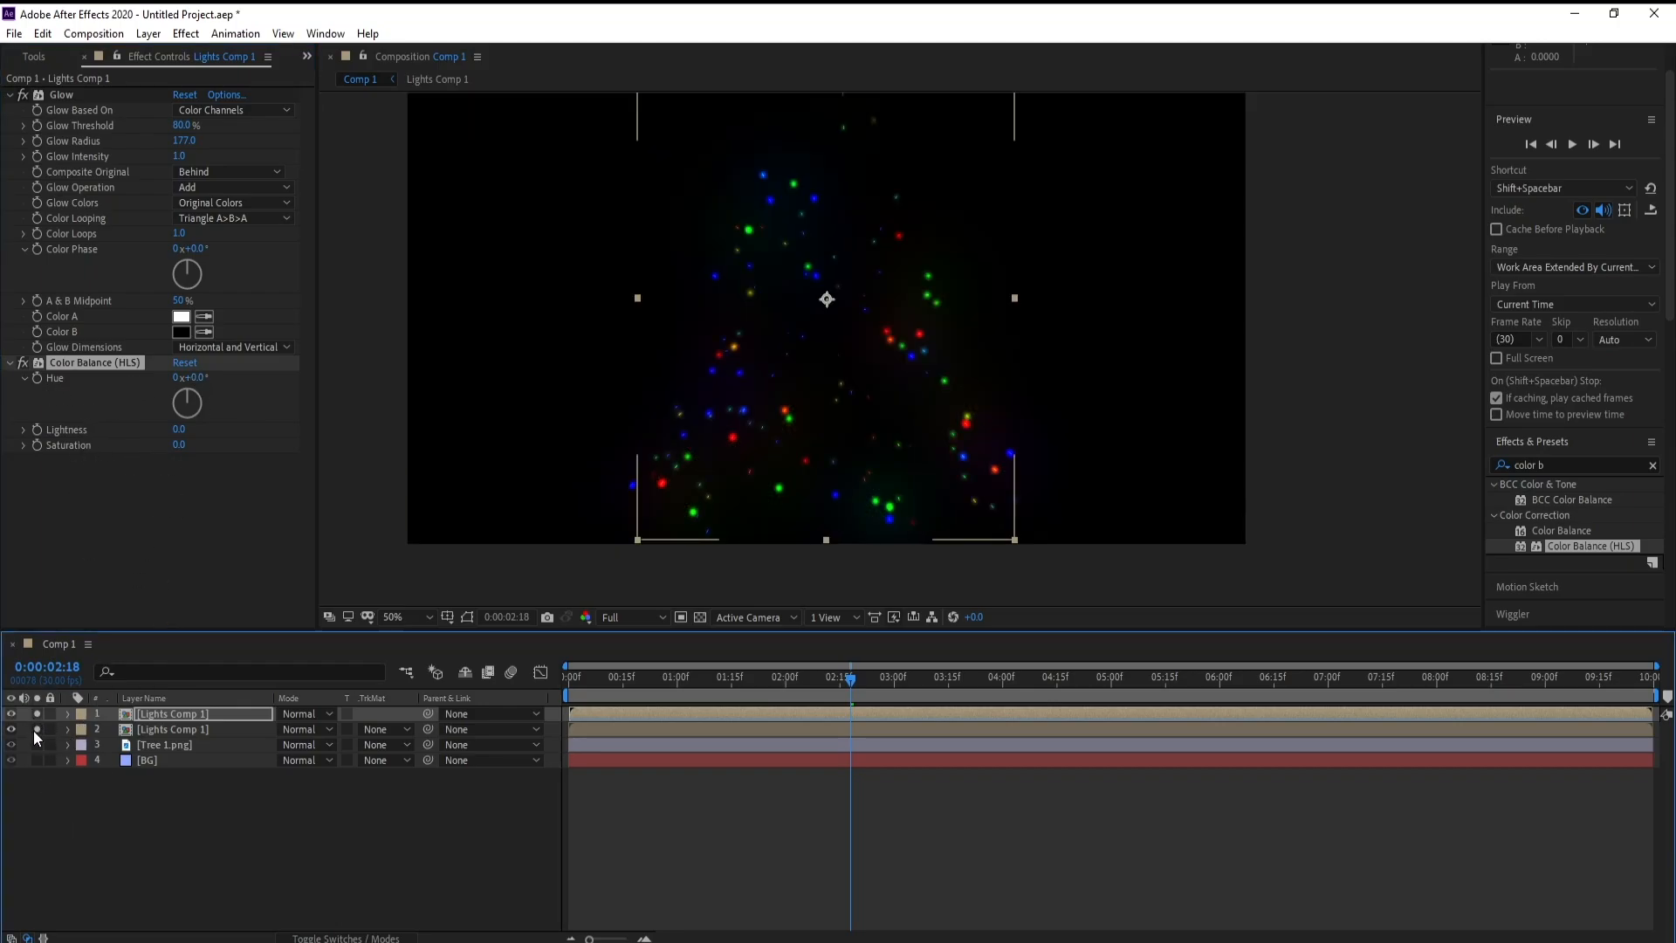
left_click(35, 730)
left_click(172, 719)
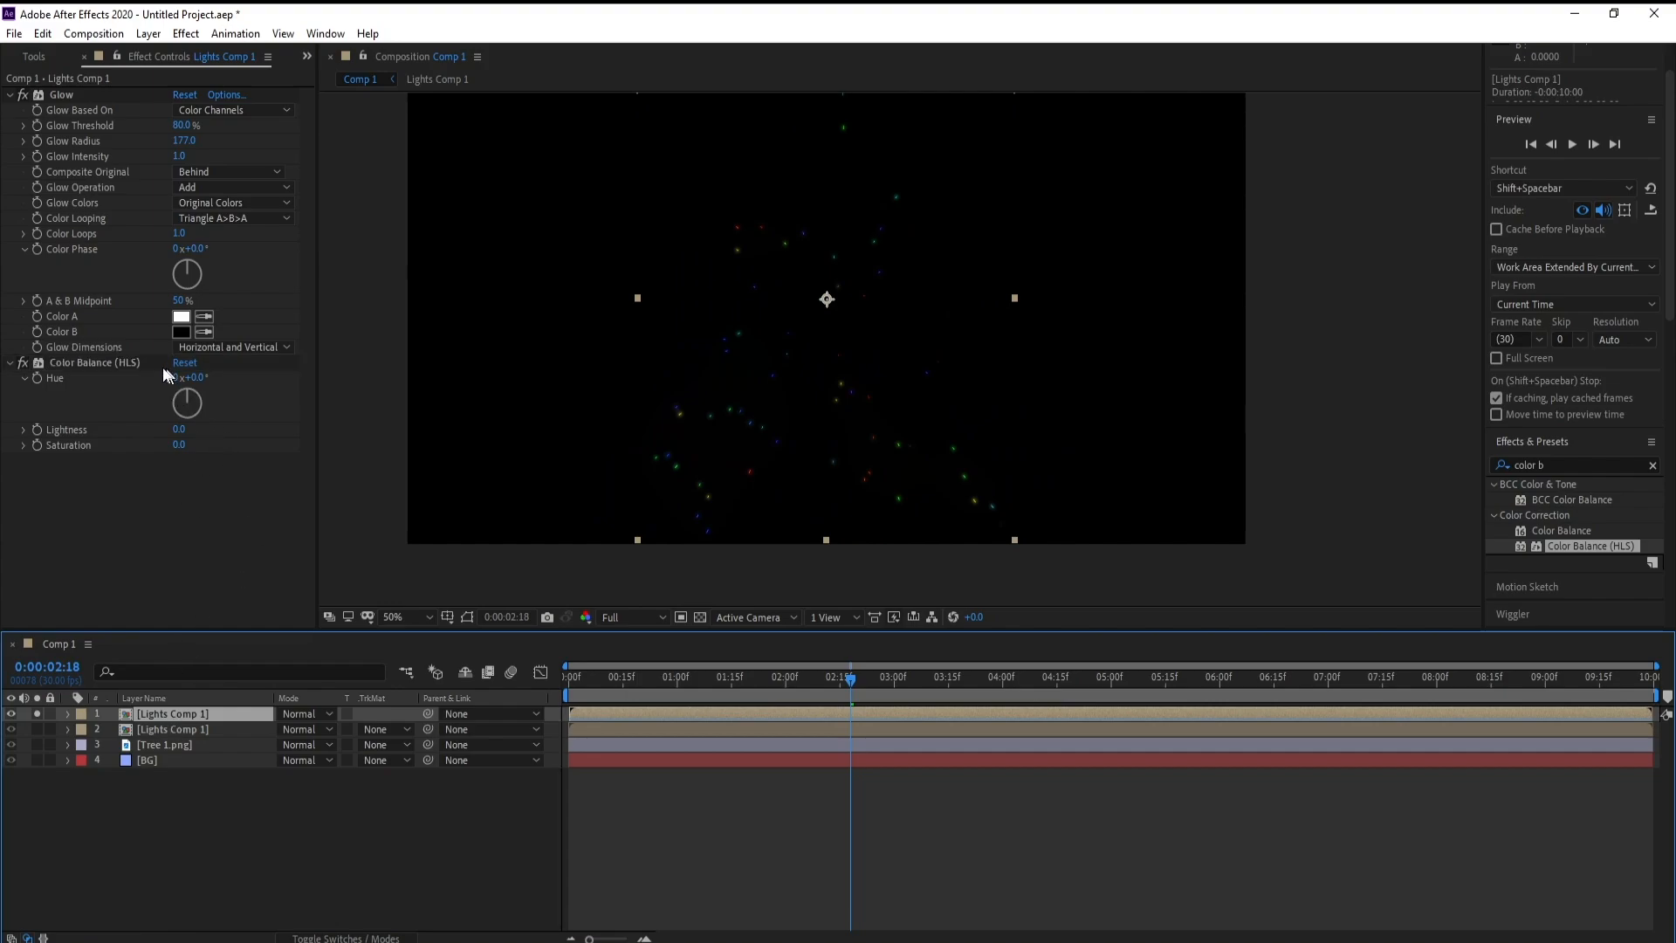
Set the Color Balance (HLS) Hue to 45° on the upper Lights Comp 1 layer, and preview it with solo switched off
left_click_drag(196, 379, 233, 381)
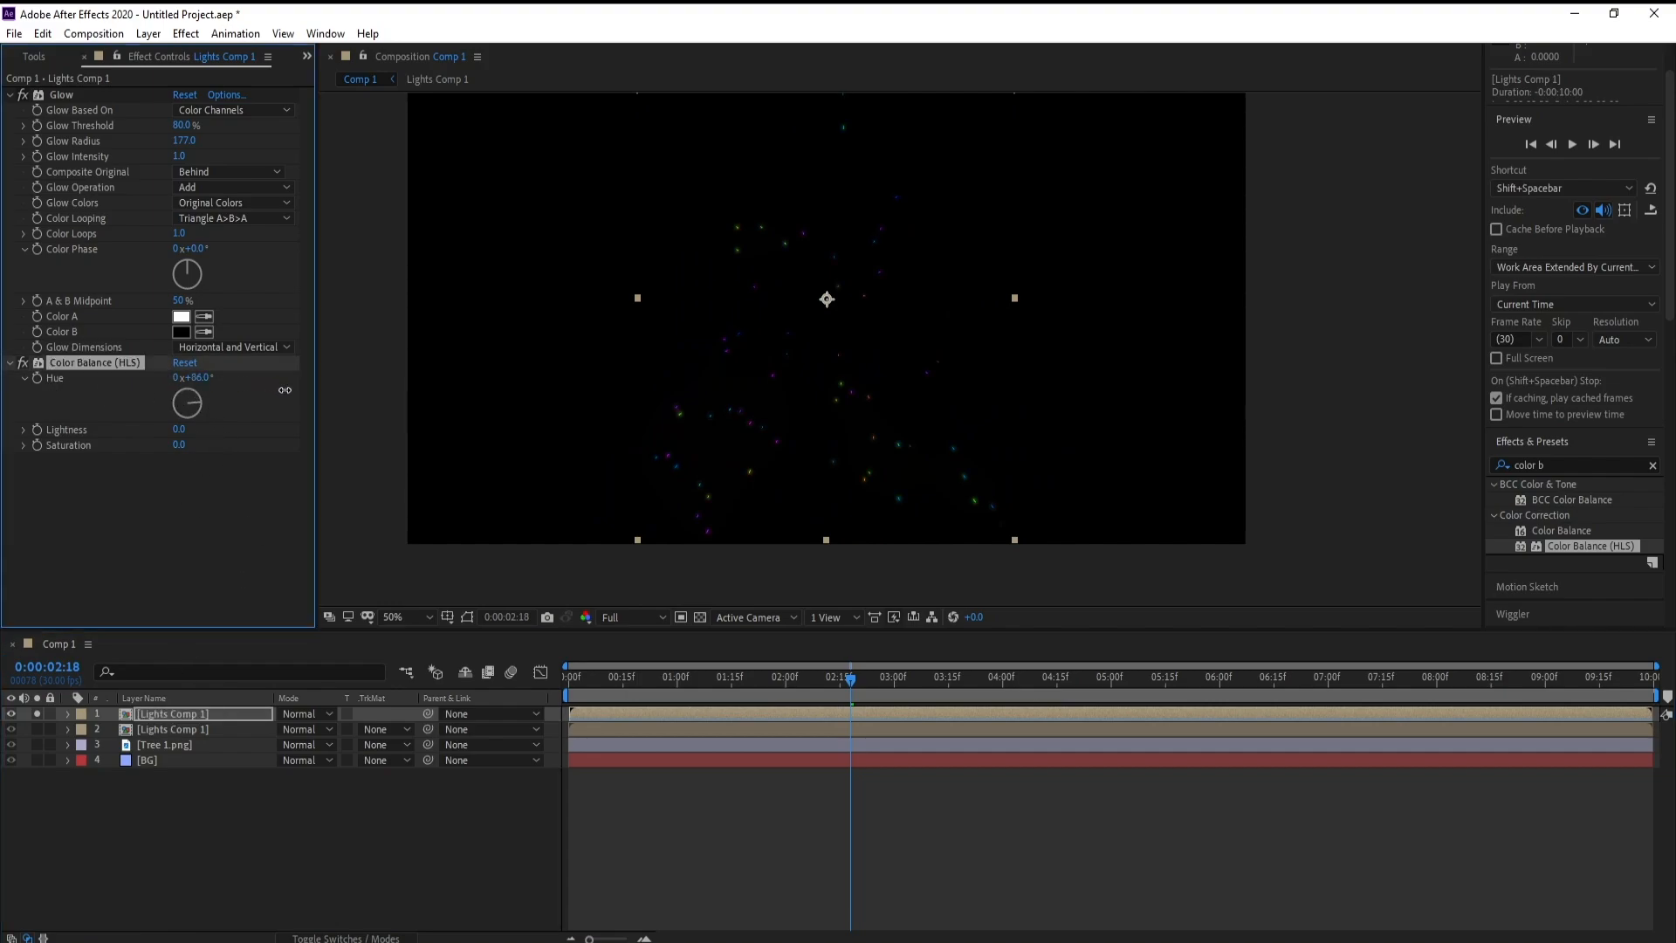
left_click_drag(296, 390, 296, 392)
left_click_drag(277, 395, 275, 396)
left_click(196, 379)
type("45")
key("Return")
left_click(38, 712)
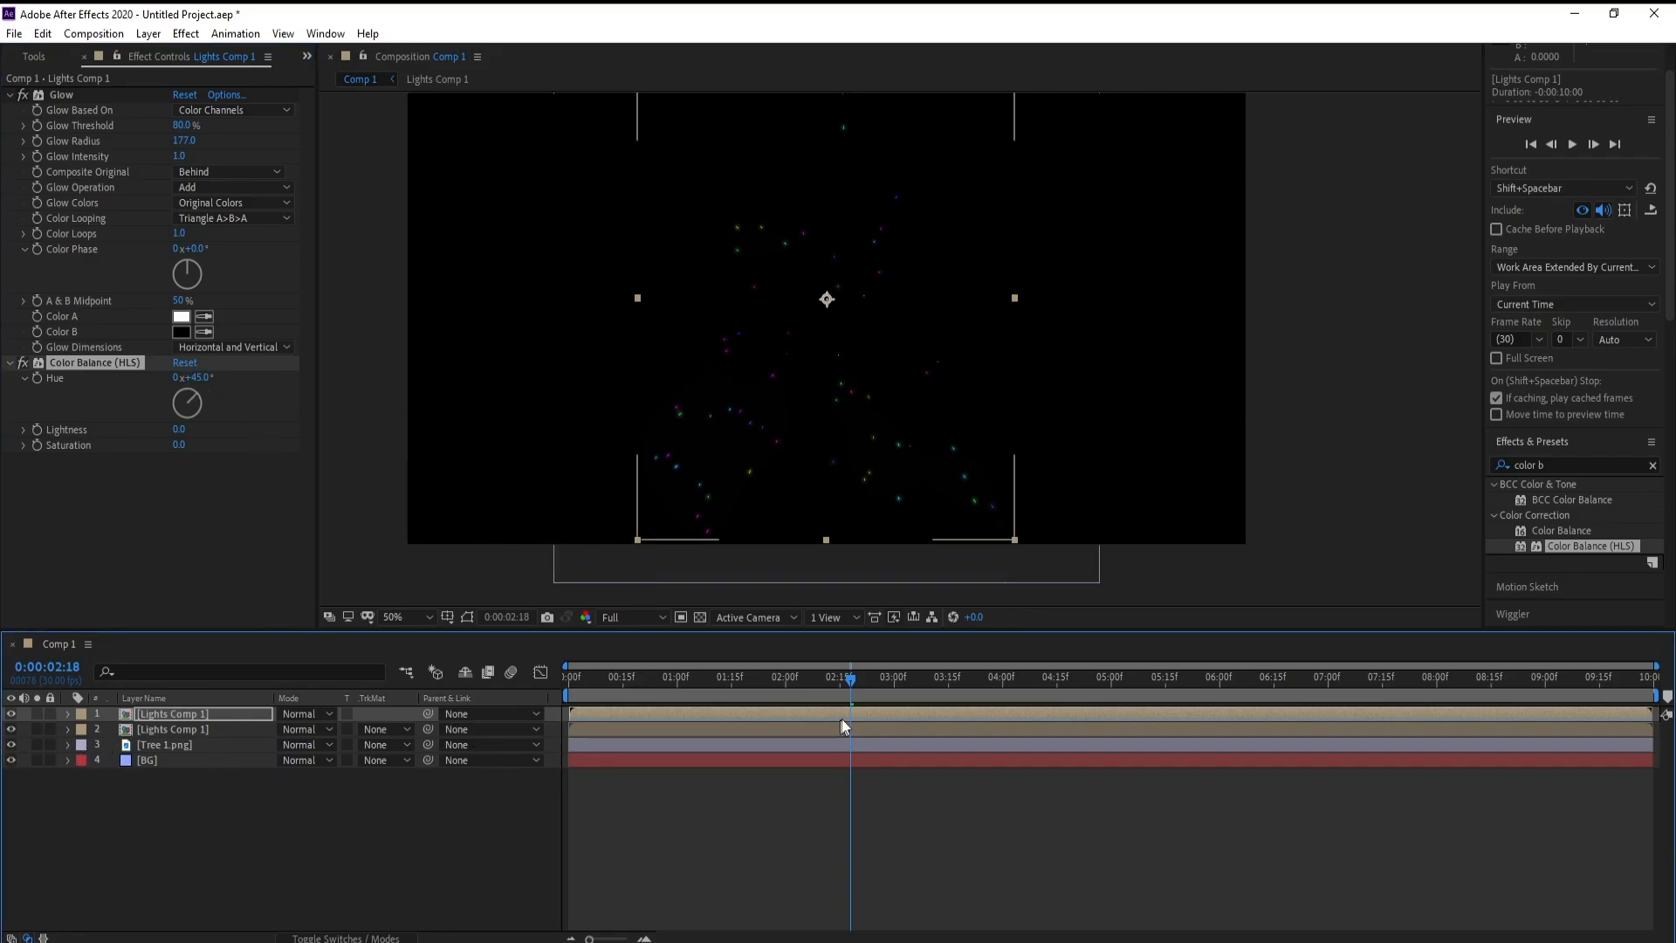
key("space")
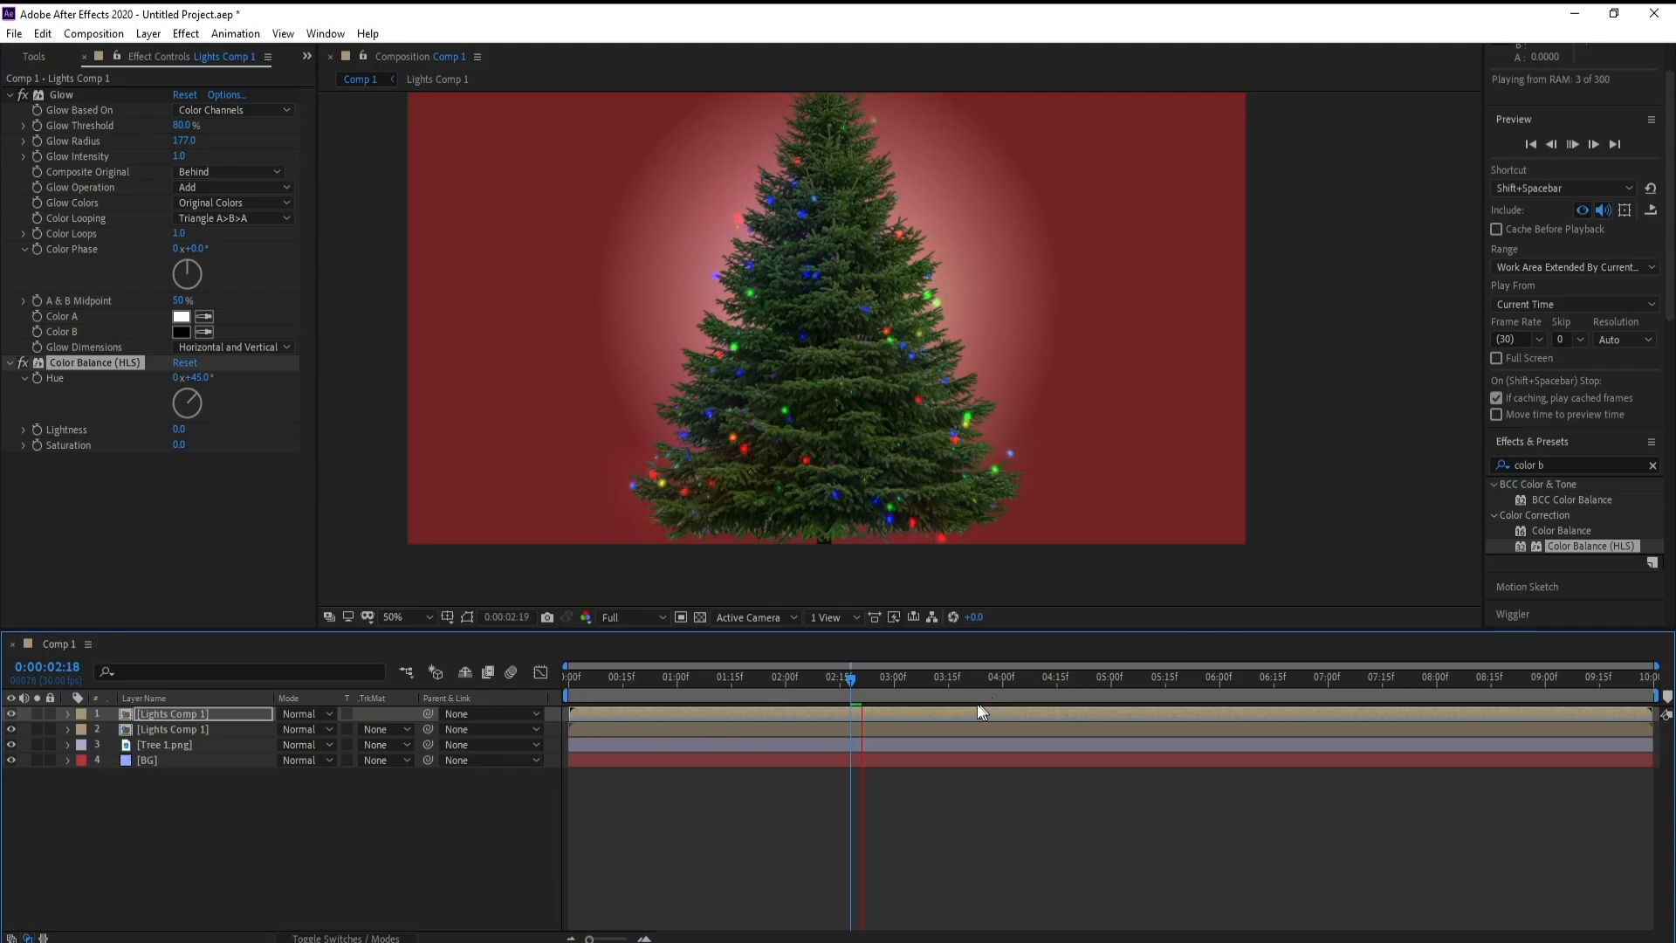
left_click(848, 680)
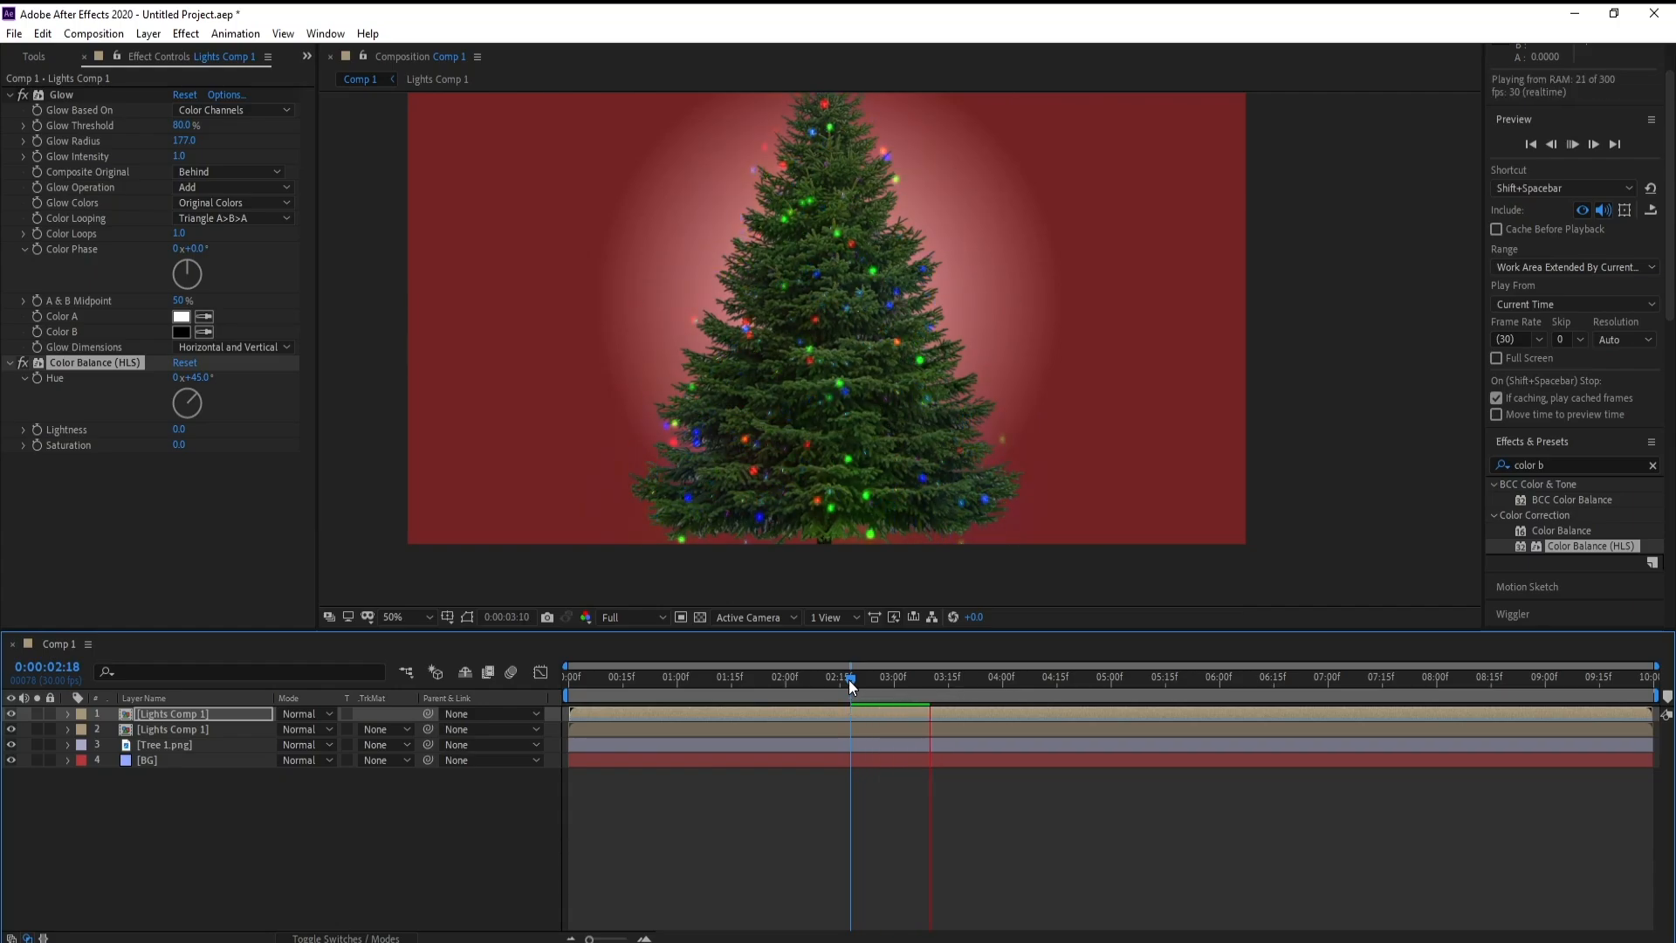
key("space")
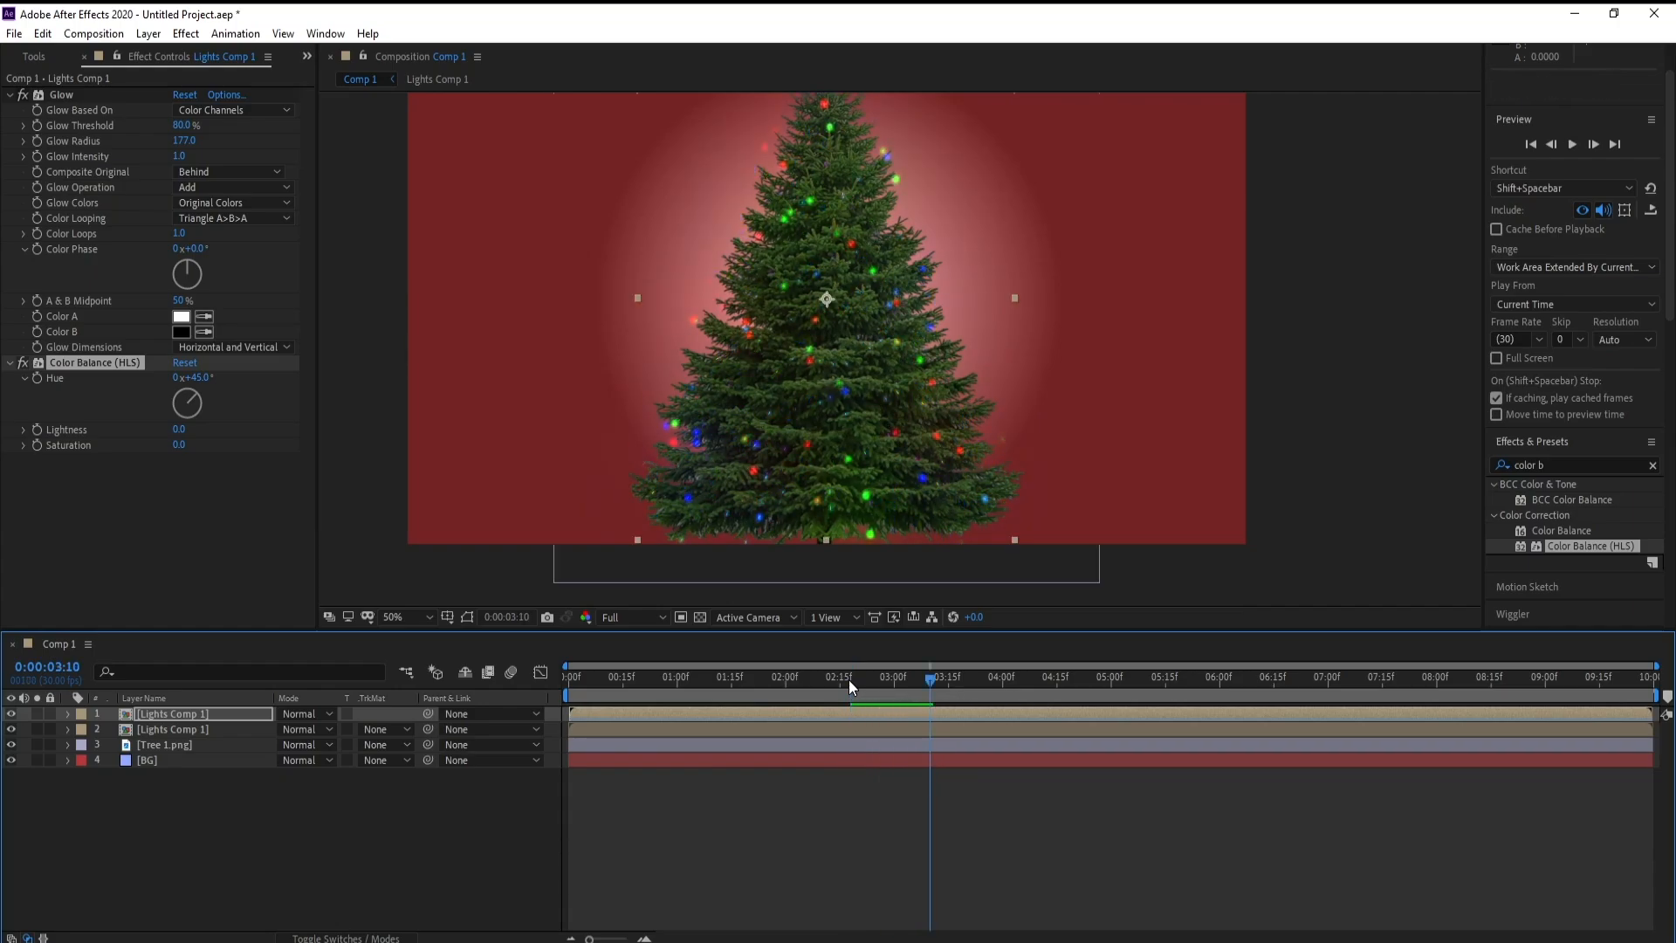